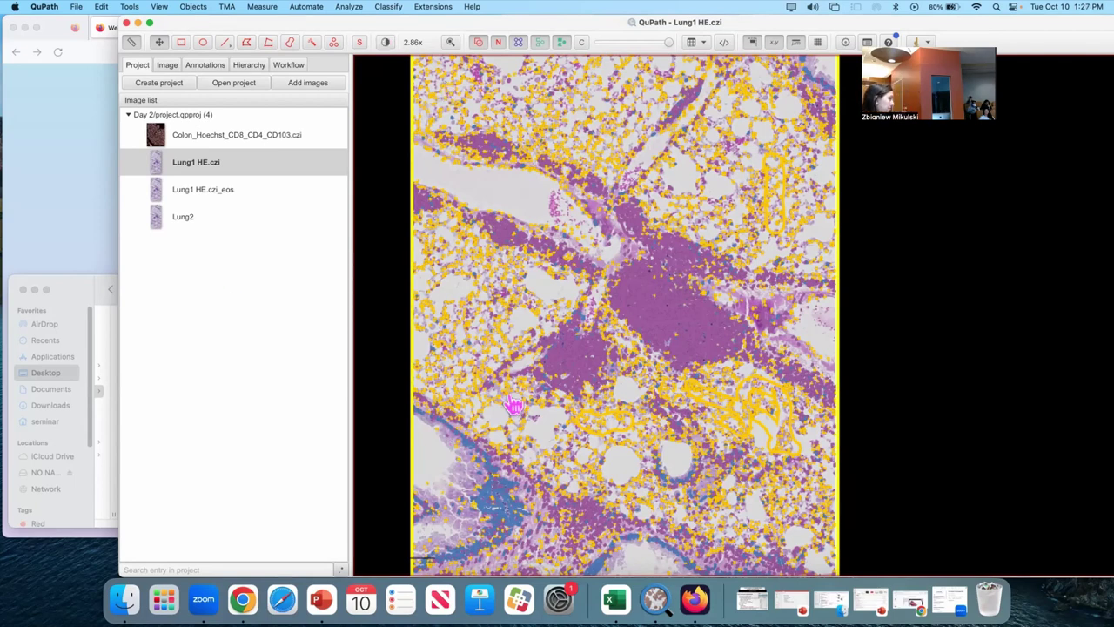
Step: Duplicate the Lung1 HE.czi image in the project under the name 'Lung1 HE.czi_density'
click(377, 205)
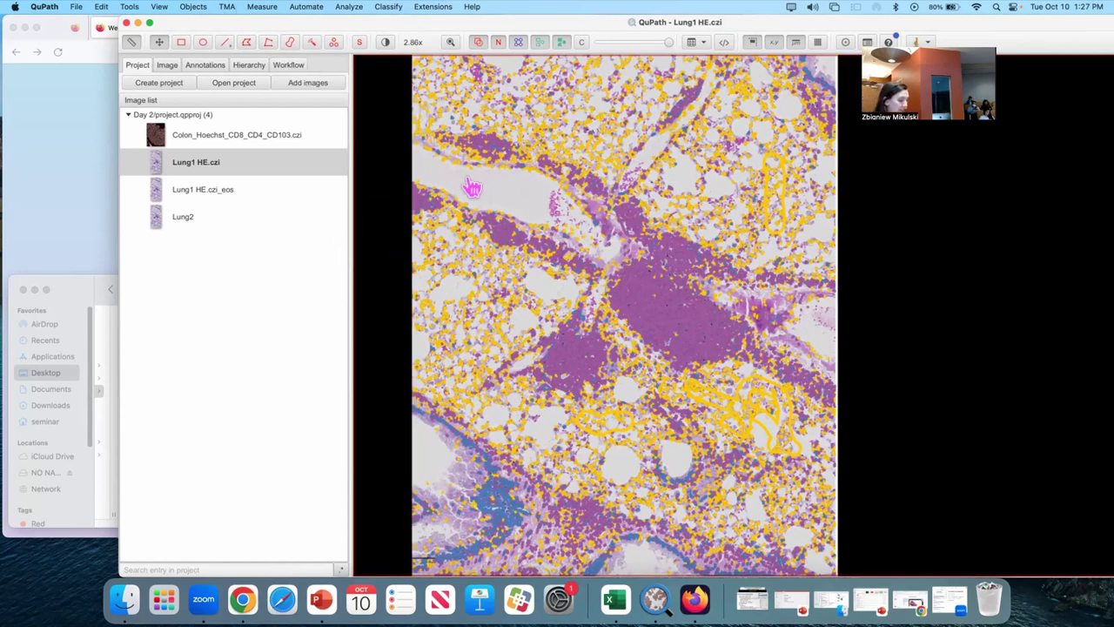
right_click(195, 163)
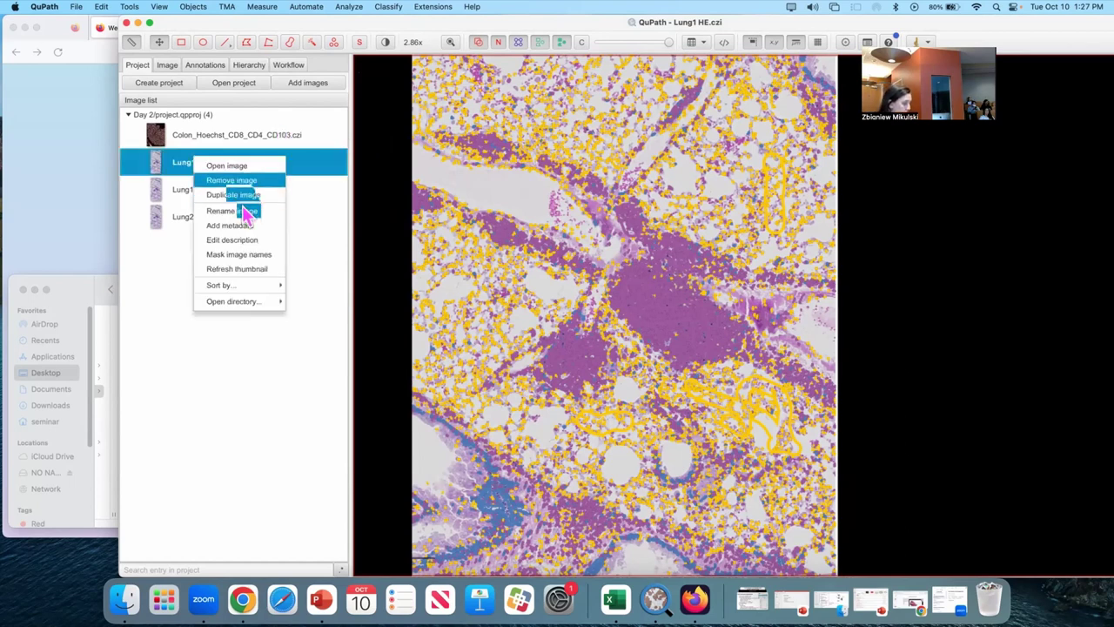
click(228, 195)
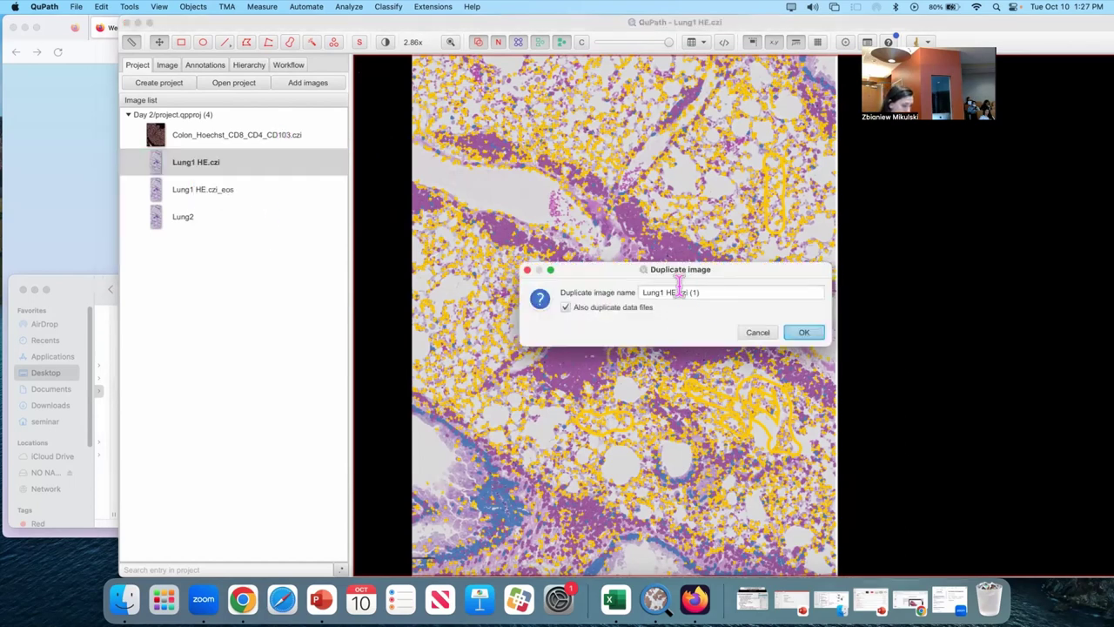
drag(692, 292, 721, 292)
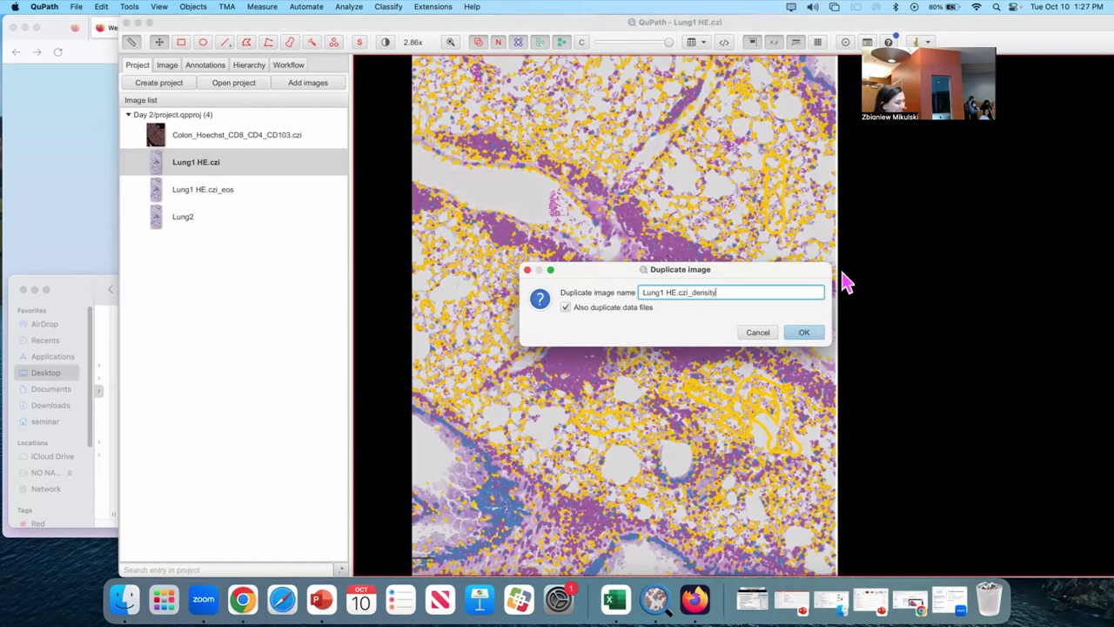
click(789, 332)
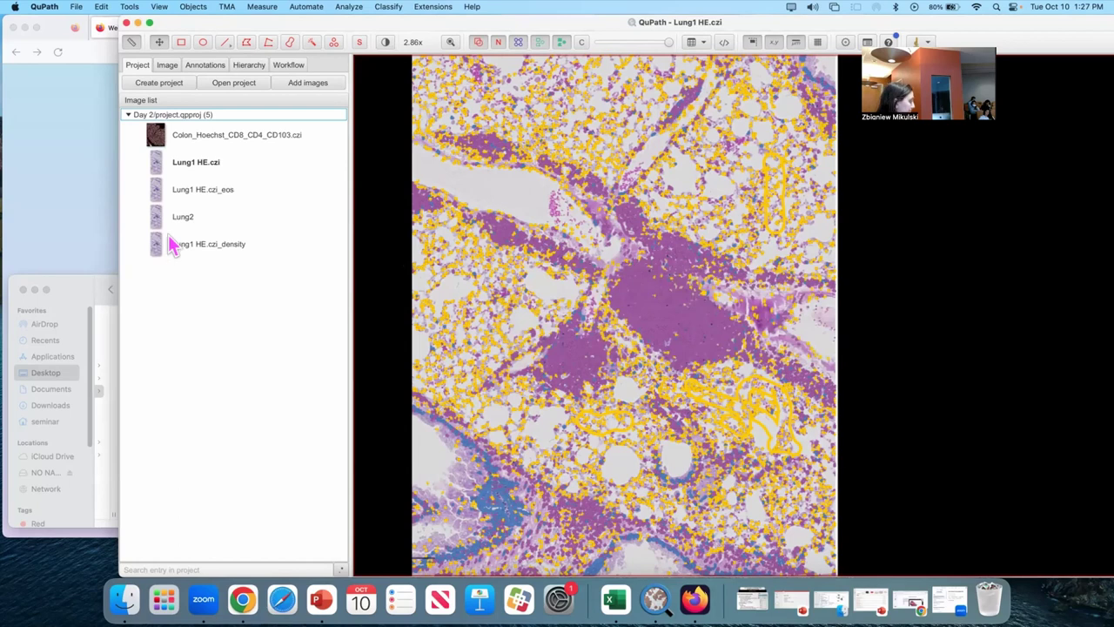
Step: Open Lung1 HE.czi_density, saving the original, and delete its 15 Epithelium, Immune and Other annotations
double_click(245, 249)
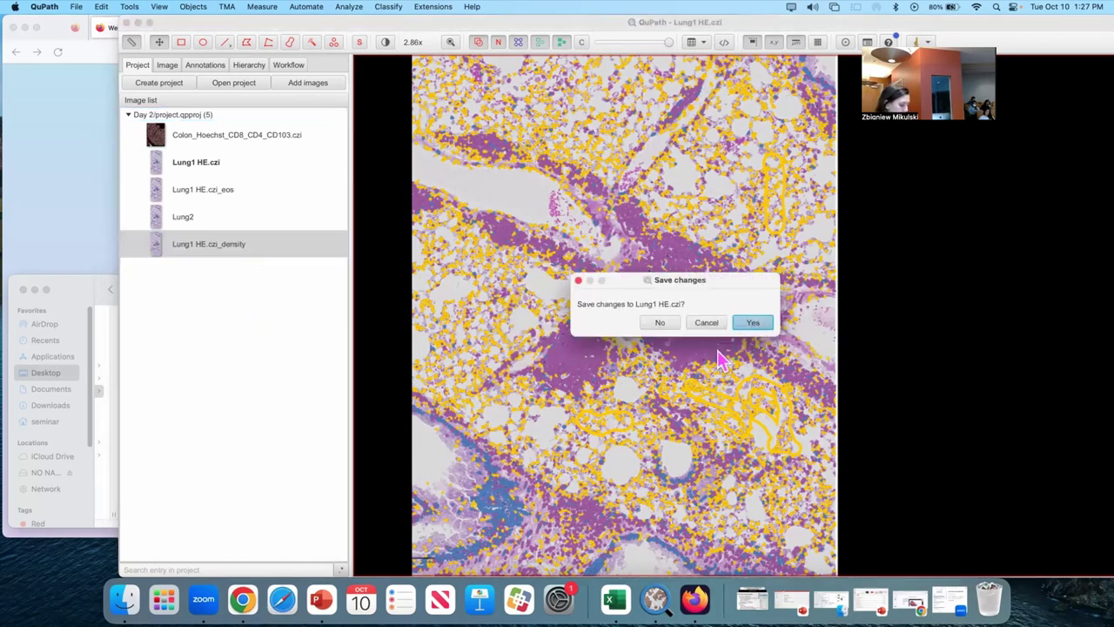
click(754, 323)
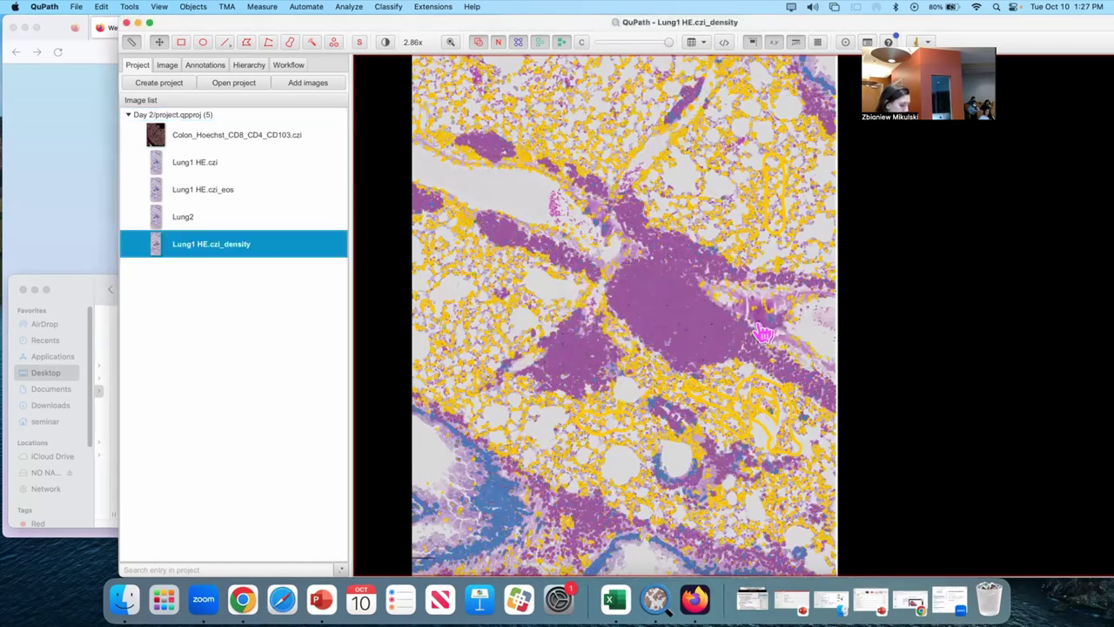
click(205, 65)
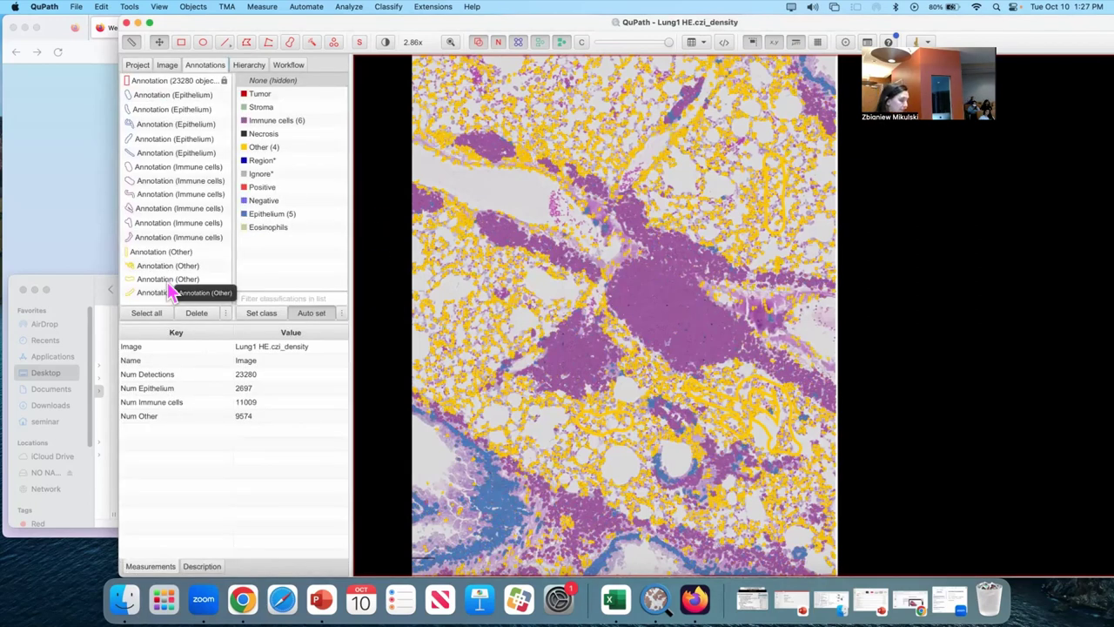
click(144, 96)
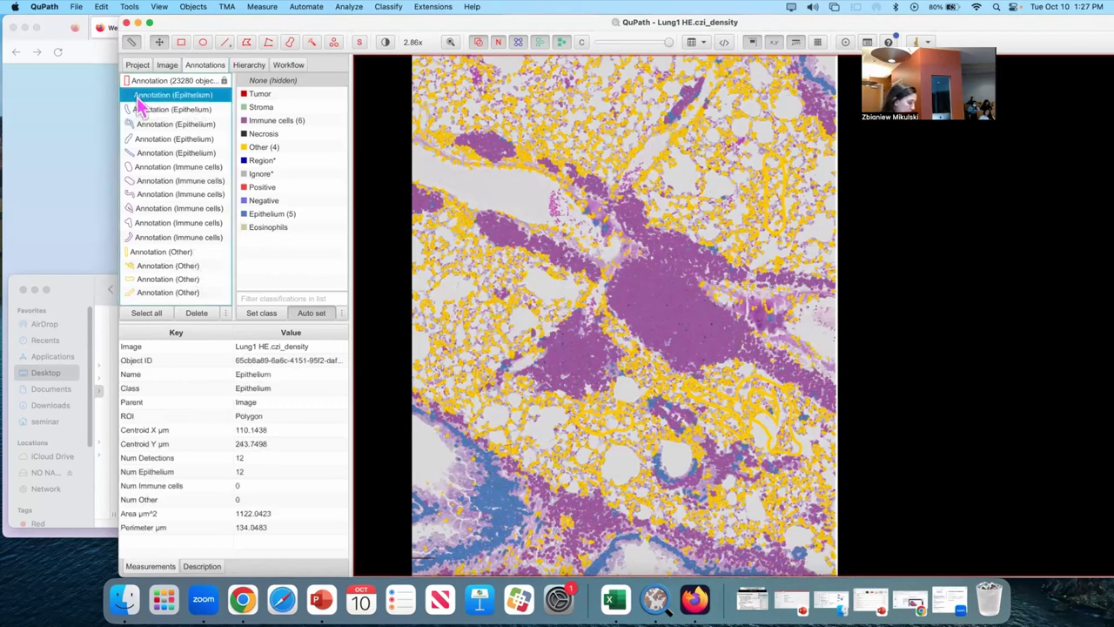
shift+click(173, 292)
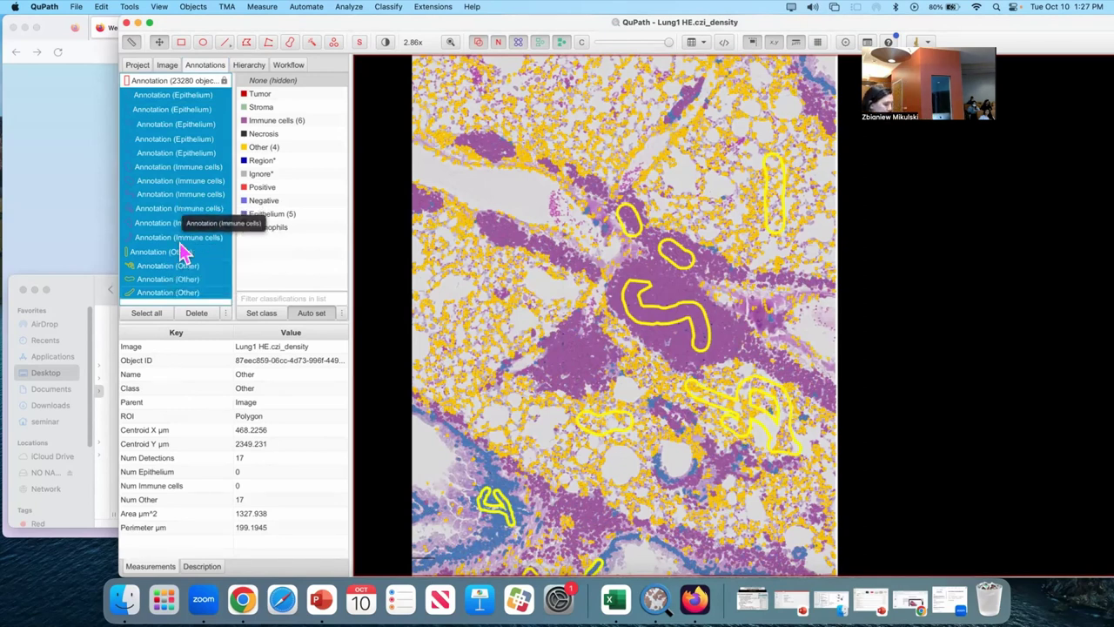
click(200, 315)
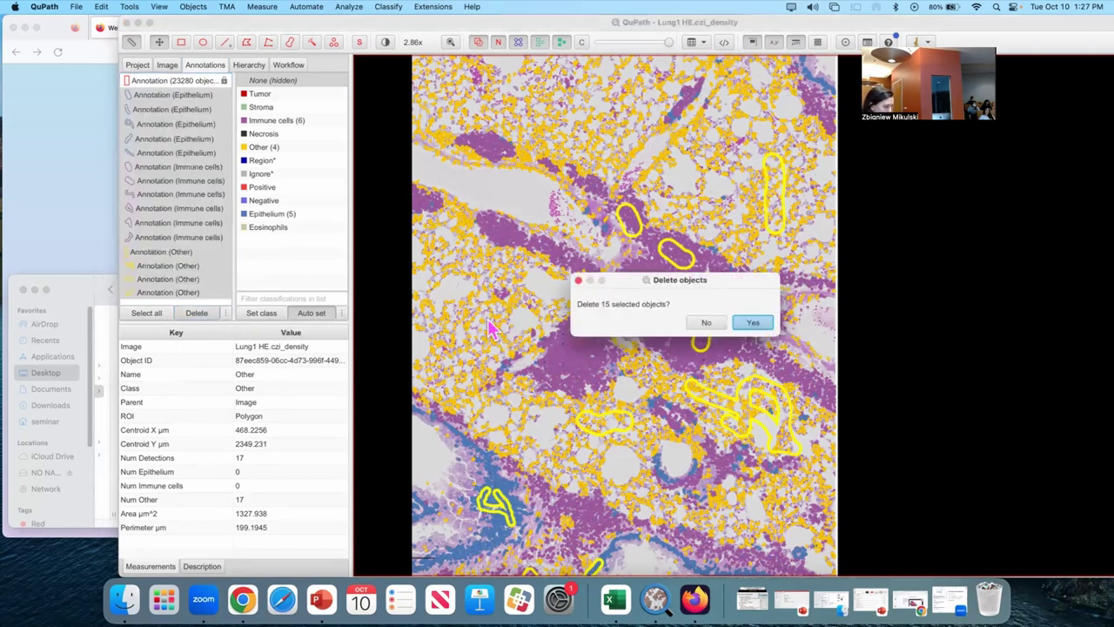
click(752, 322)
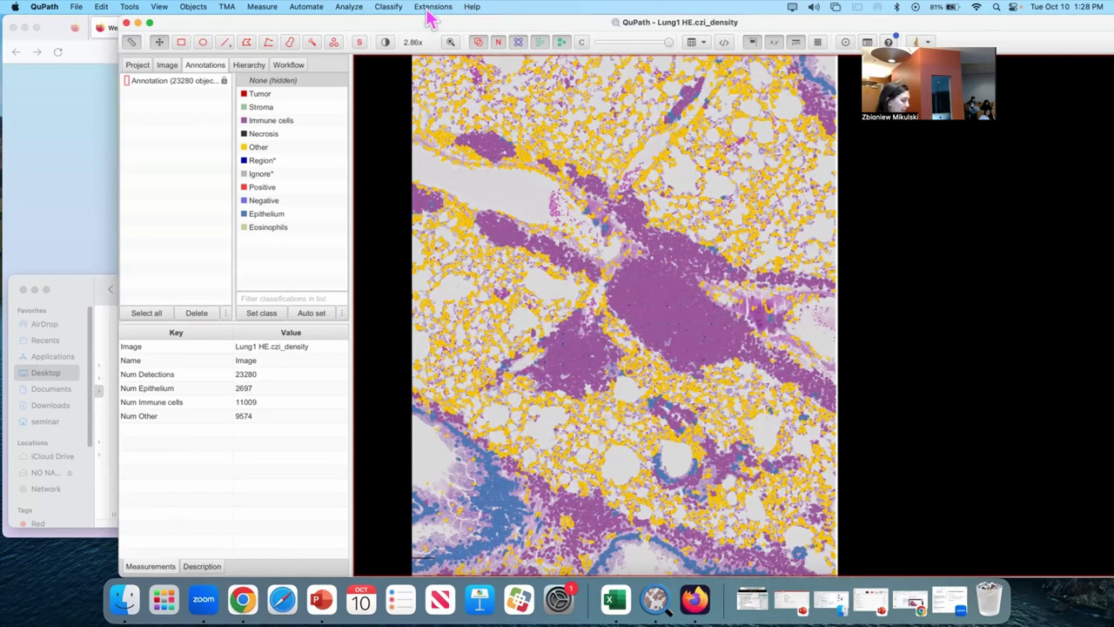
Step: Select the full-image annotation and apply the saved BALT_Epi object classifier to its 23280 detections
click(148, 80)
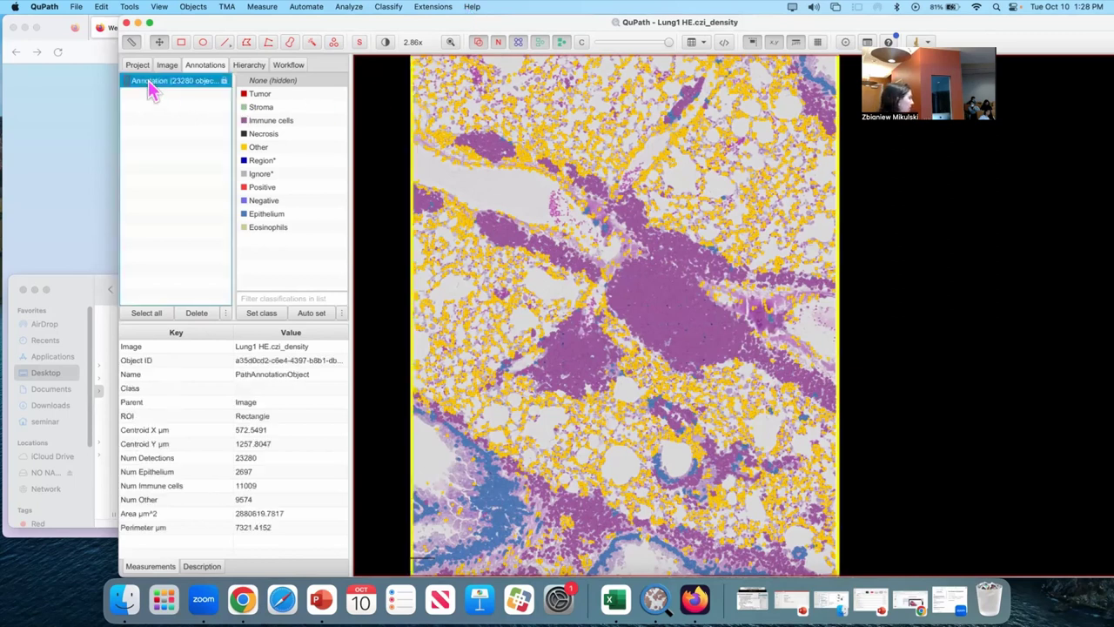
click(387, 8)
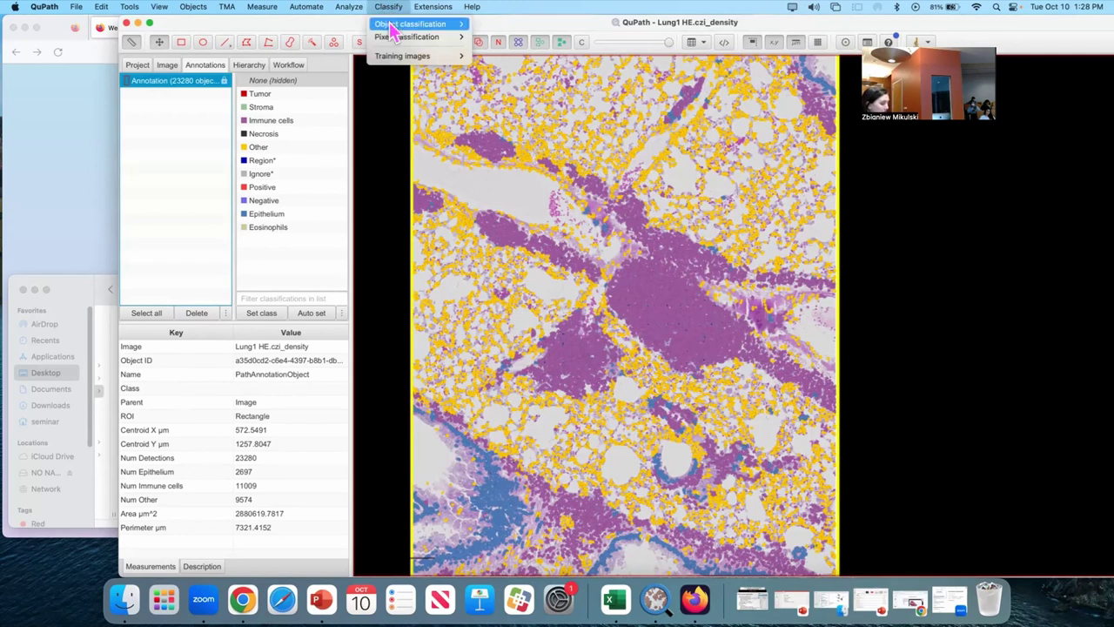
mouse_move(396, 25)
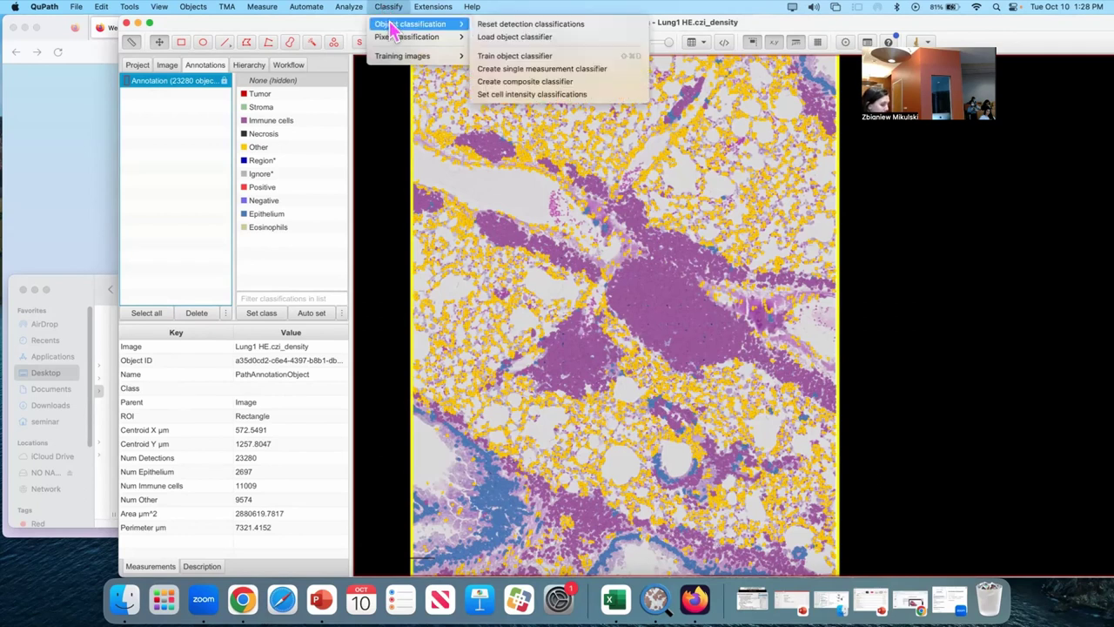
click(596, 38)
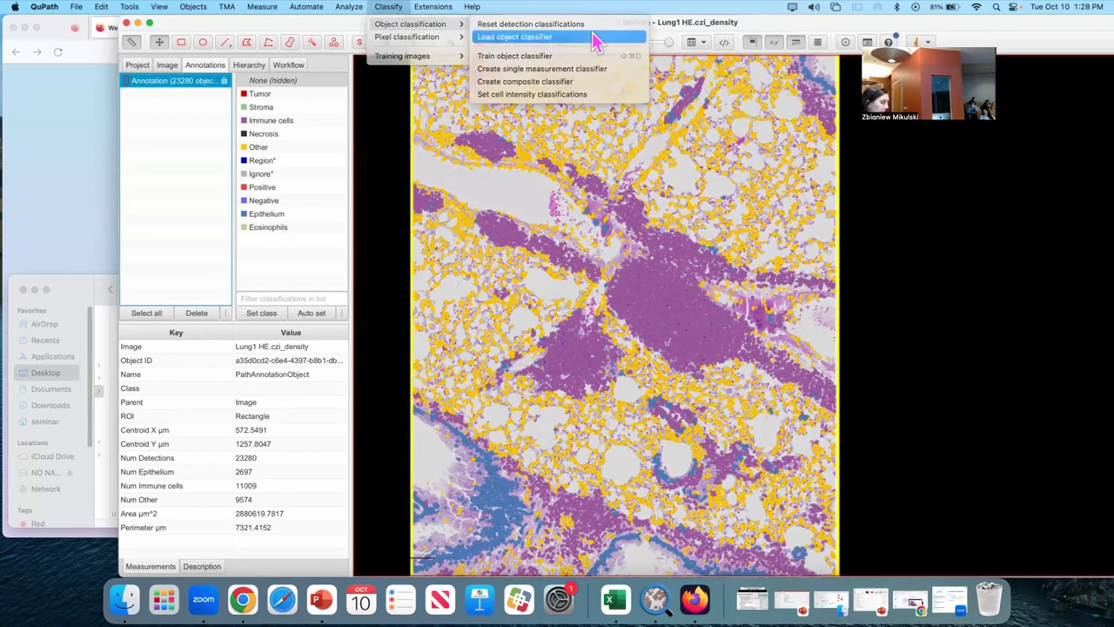
click(515, 170)
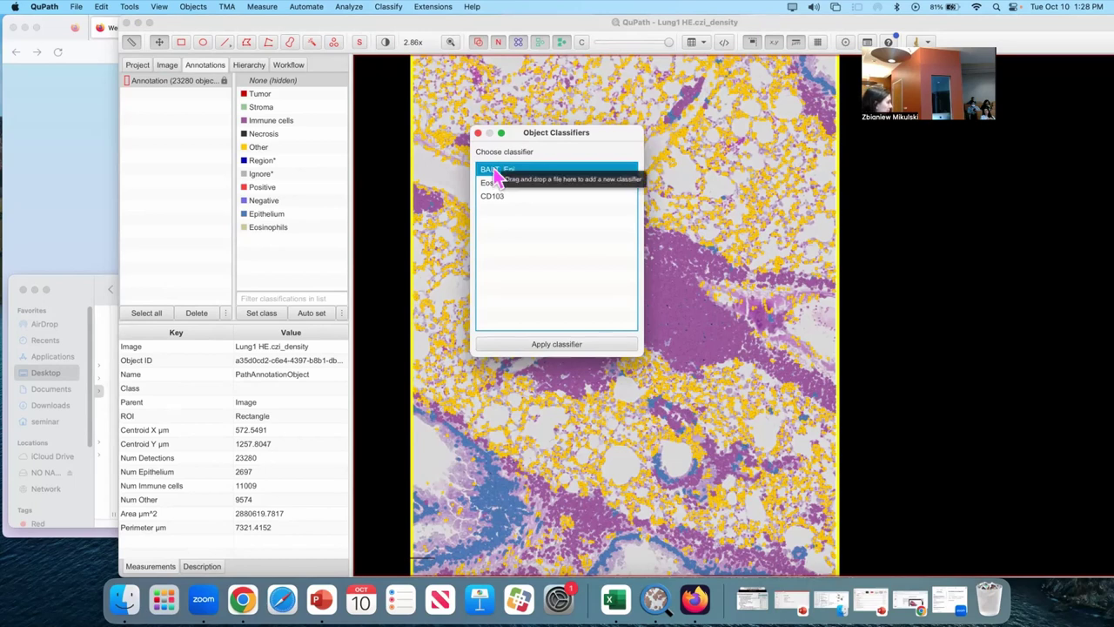
click(574, 346)
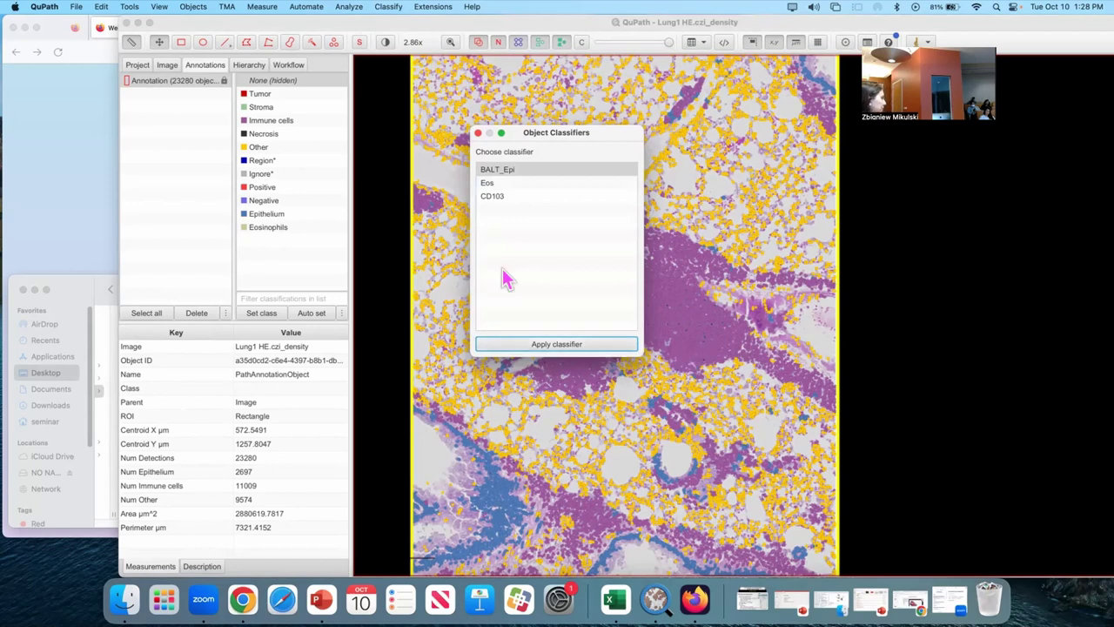
click(478, 132)
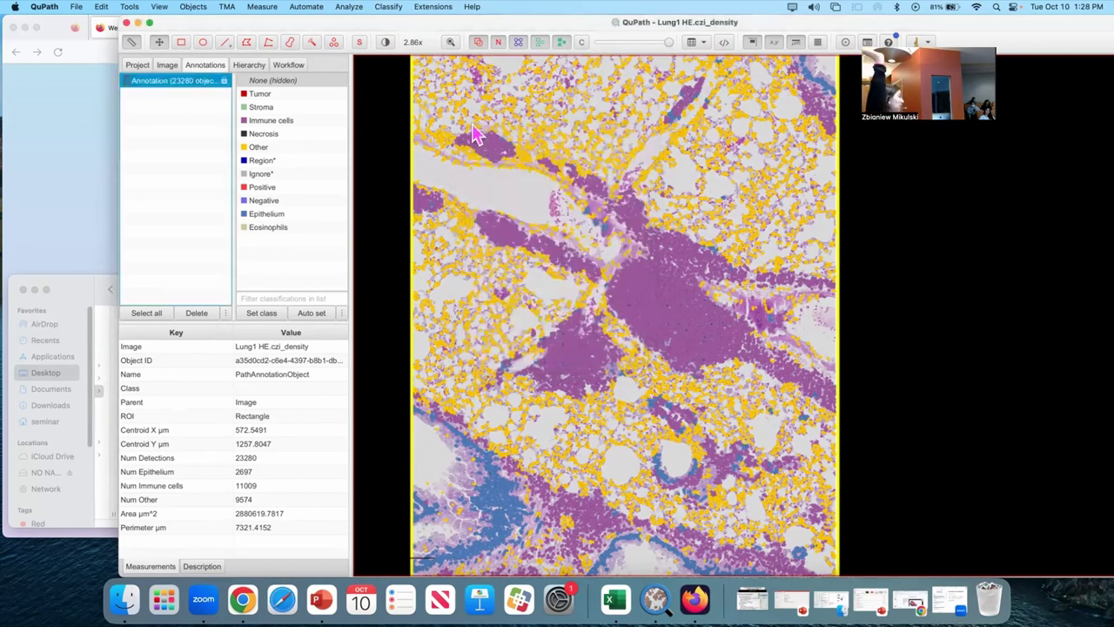
click(397, 190)
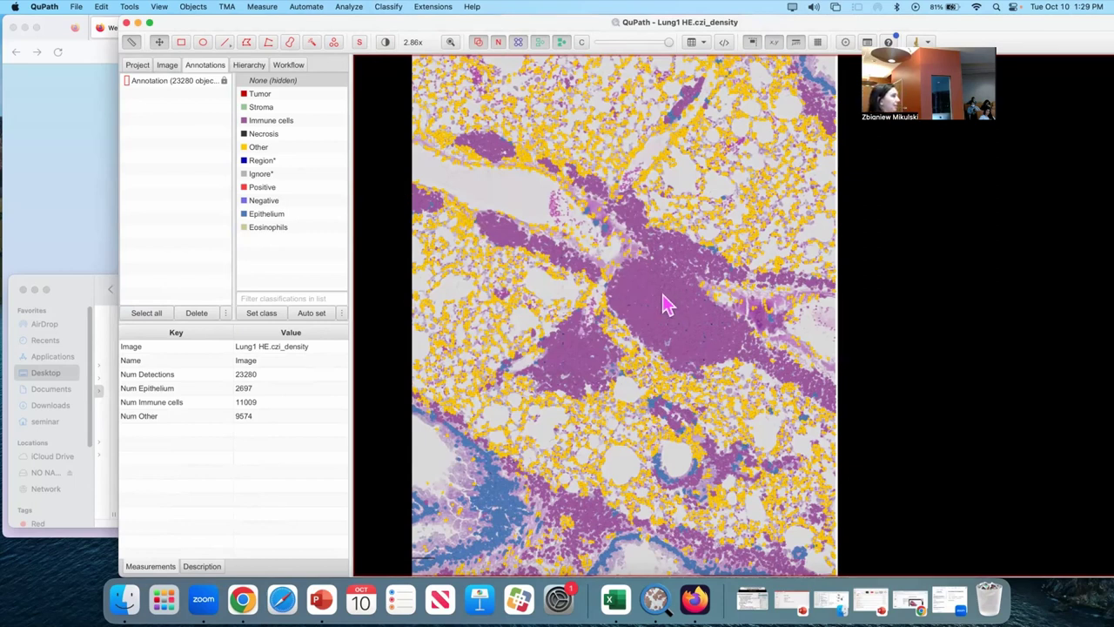
scroll(665, 322, up, 5)
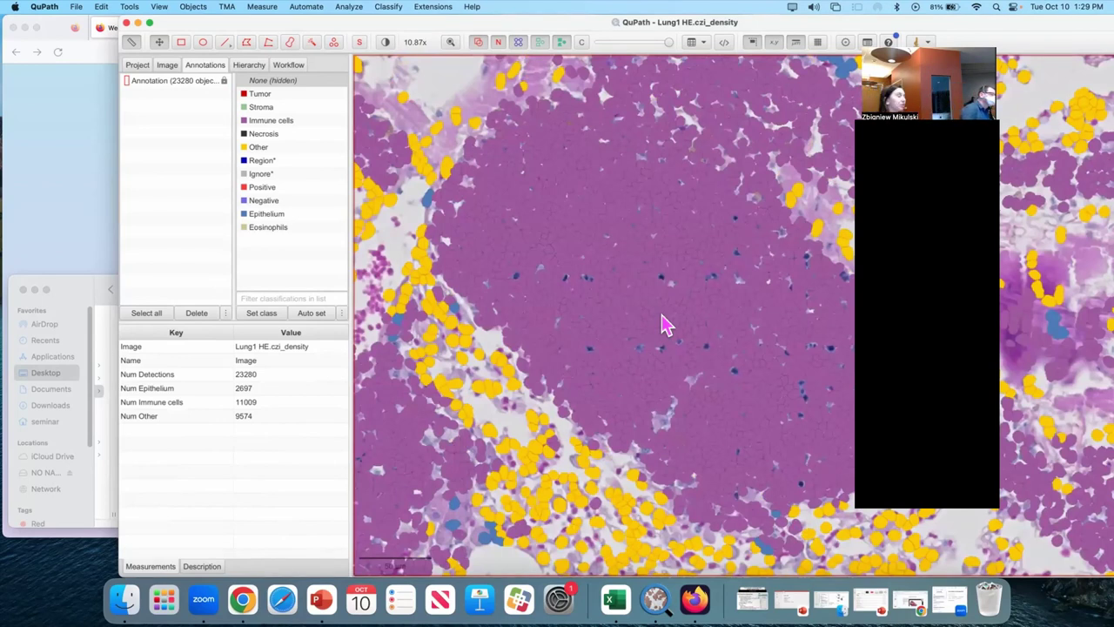
scroll(509, 147, down, 1)
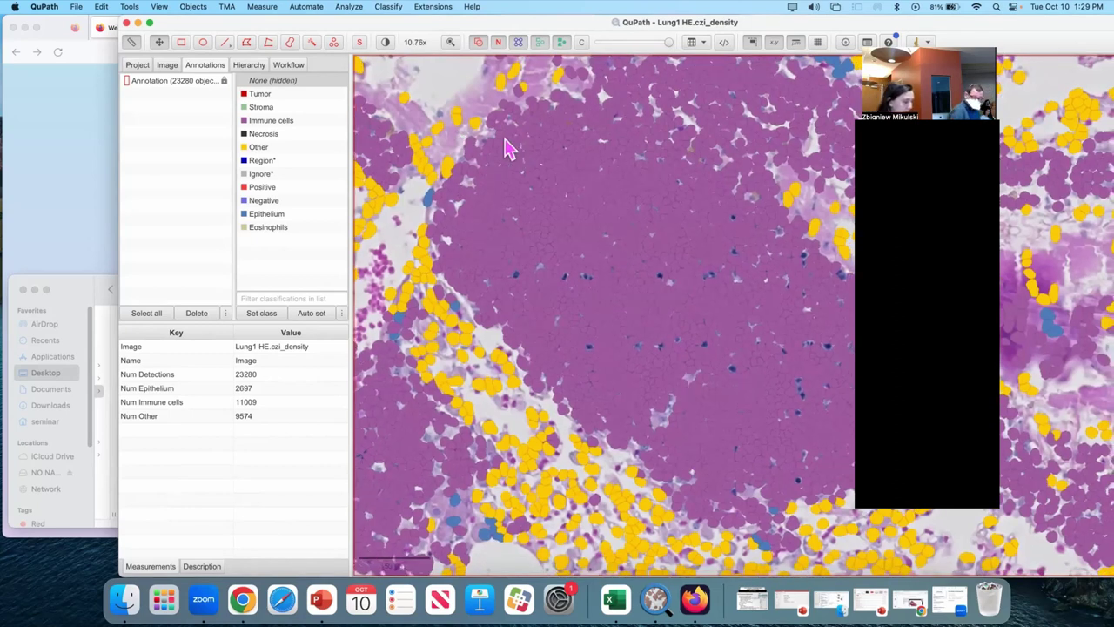
scroll(510, 148, down, 10)
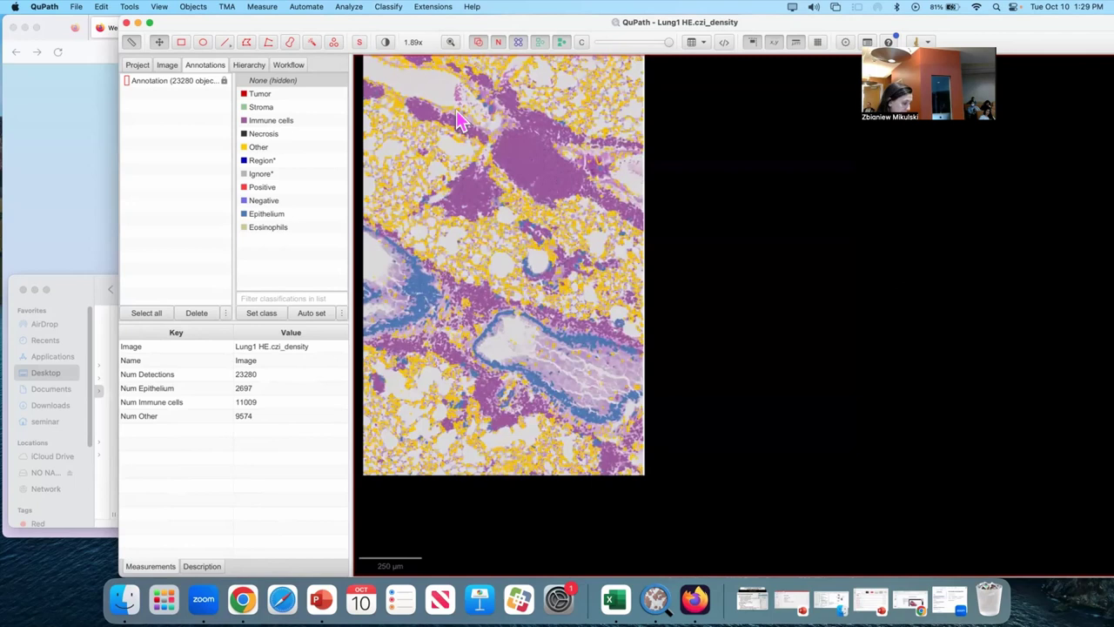
Step: Create a density map with Object type All detections and Main class Immune cells
click(380, 9)
mouse_move(330, 7)
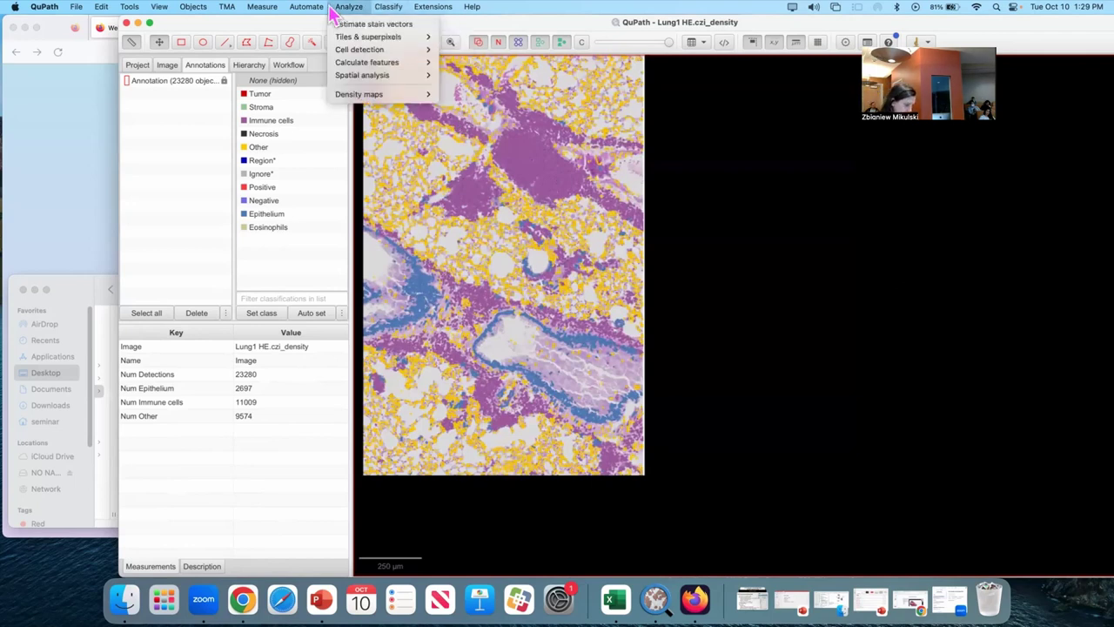
mouse_move(383, 97)
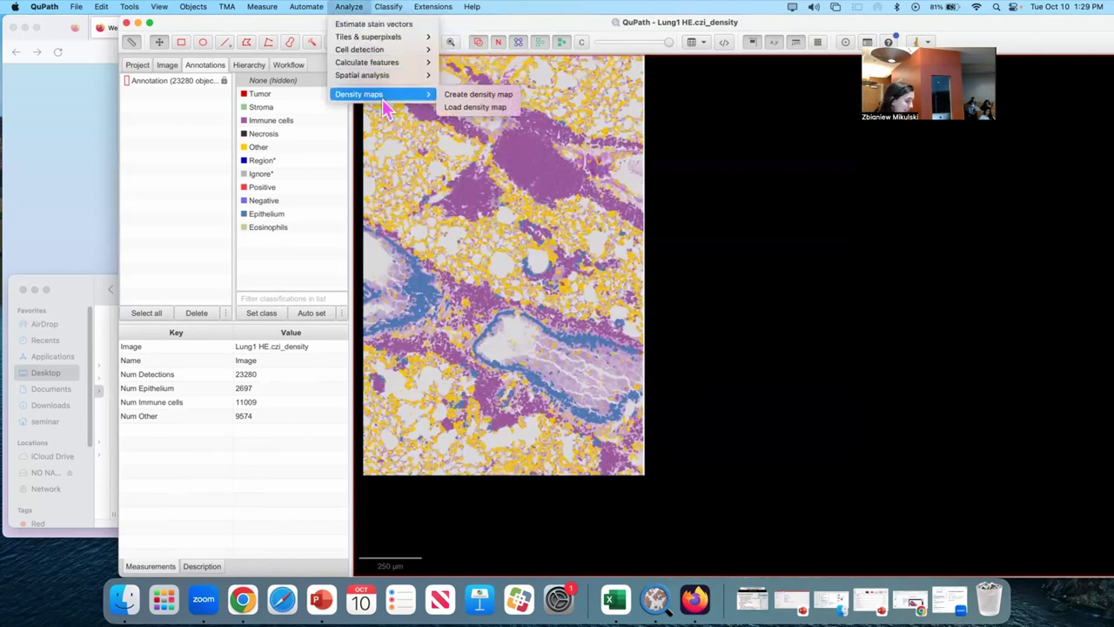
click(456, 97)
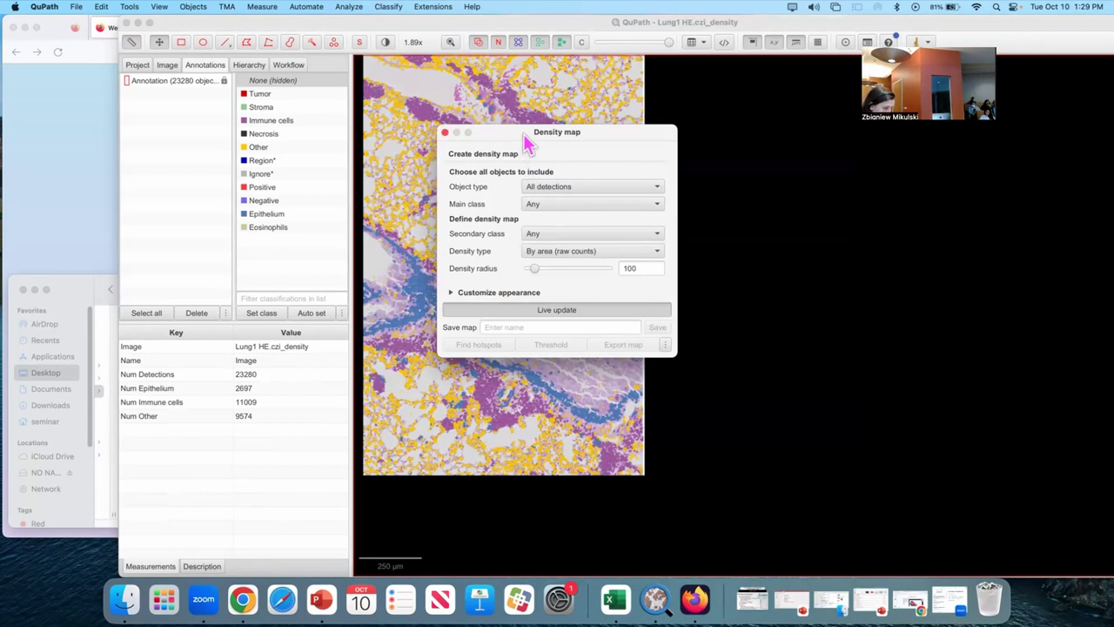
drag(528, 136, 703, 123)
scroll(432, 140, up, 2)
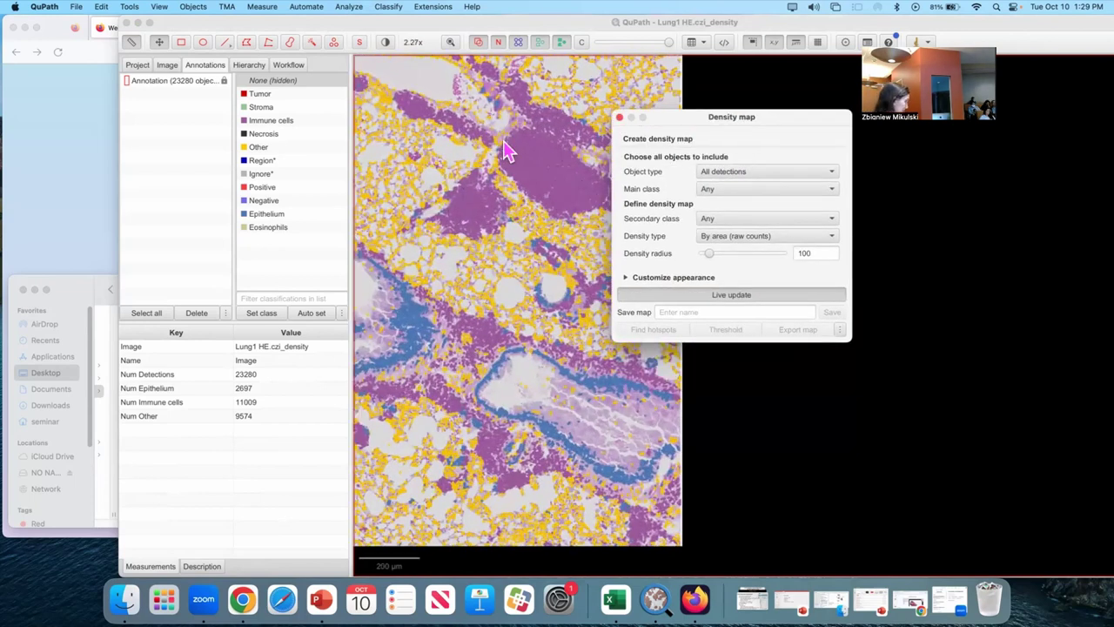
click(721, 173)
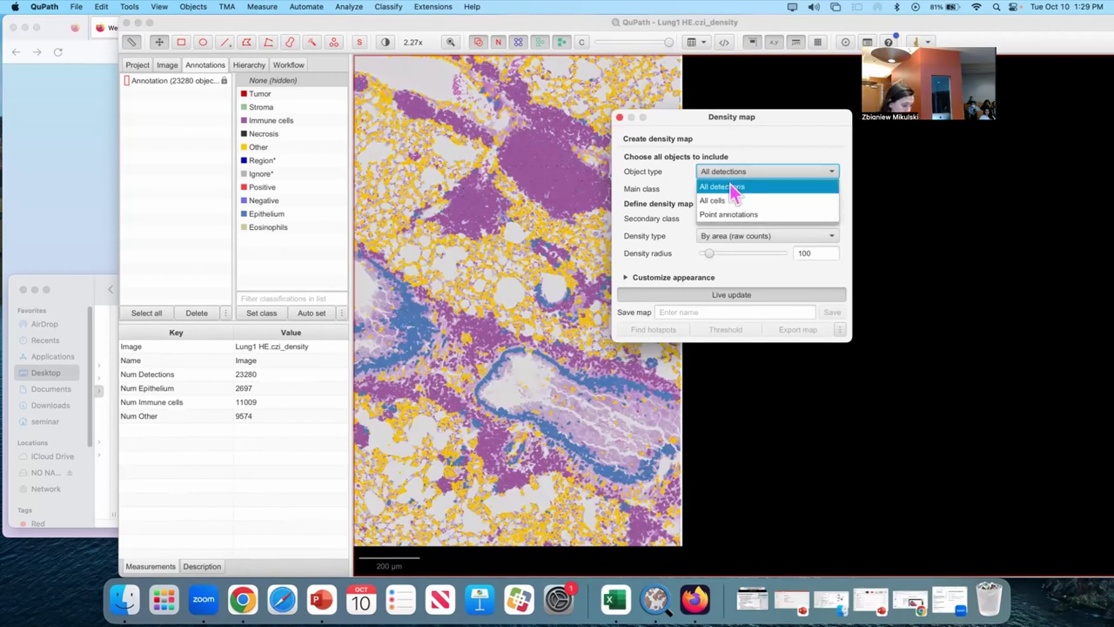
click(733, 188)
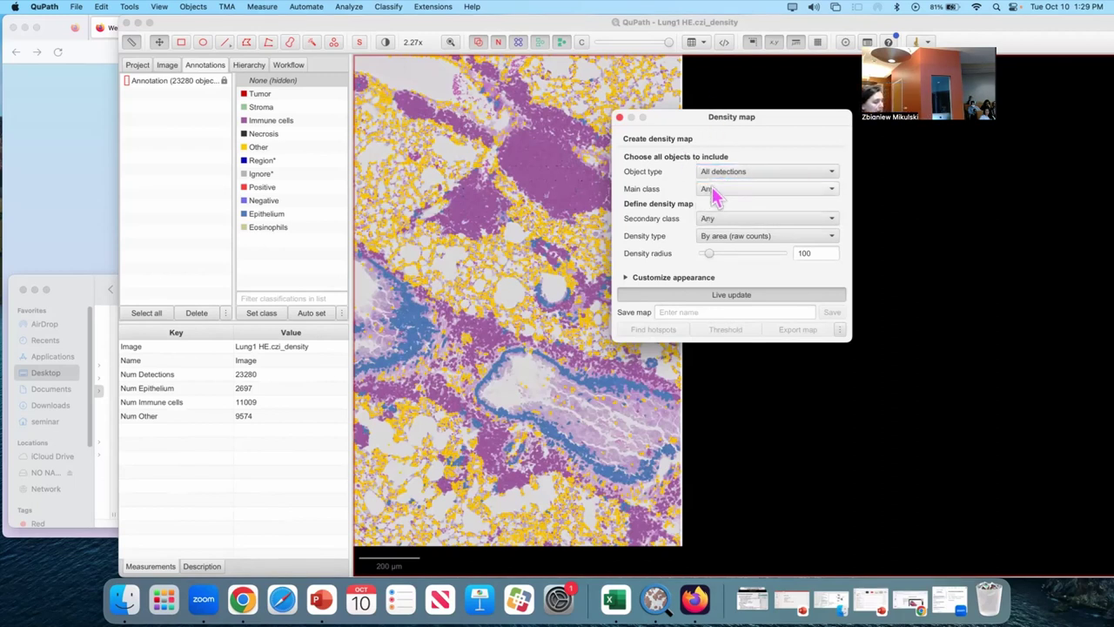
click(710, 193)
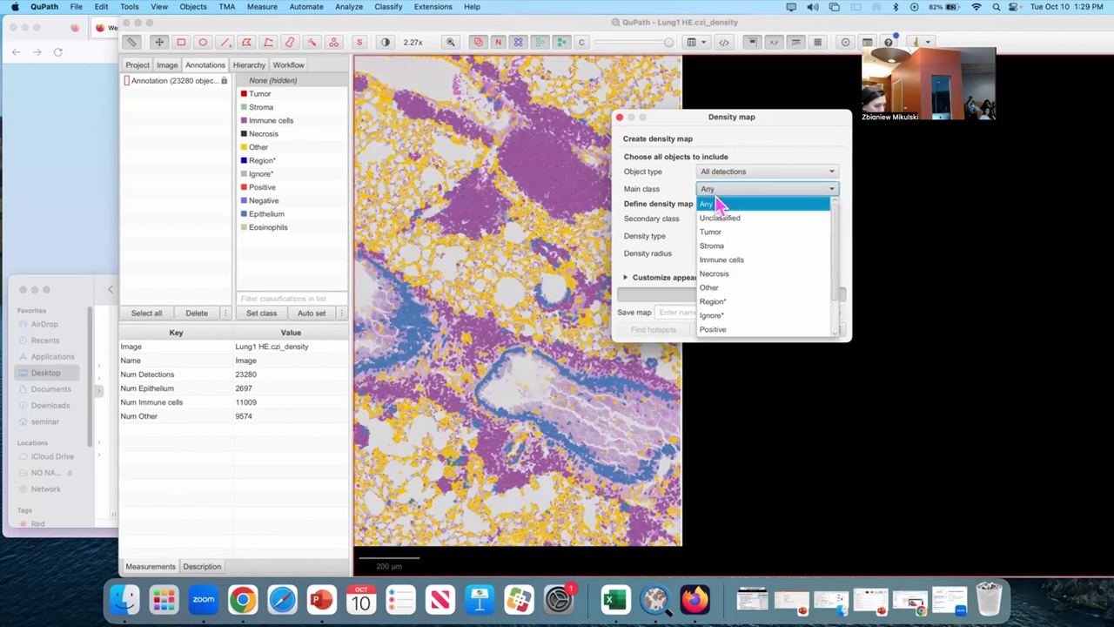
click(734, 265)
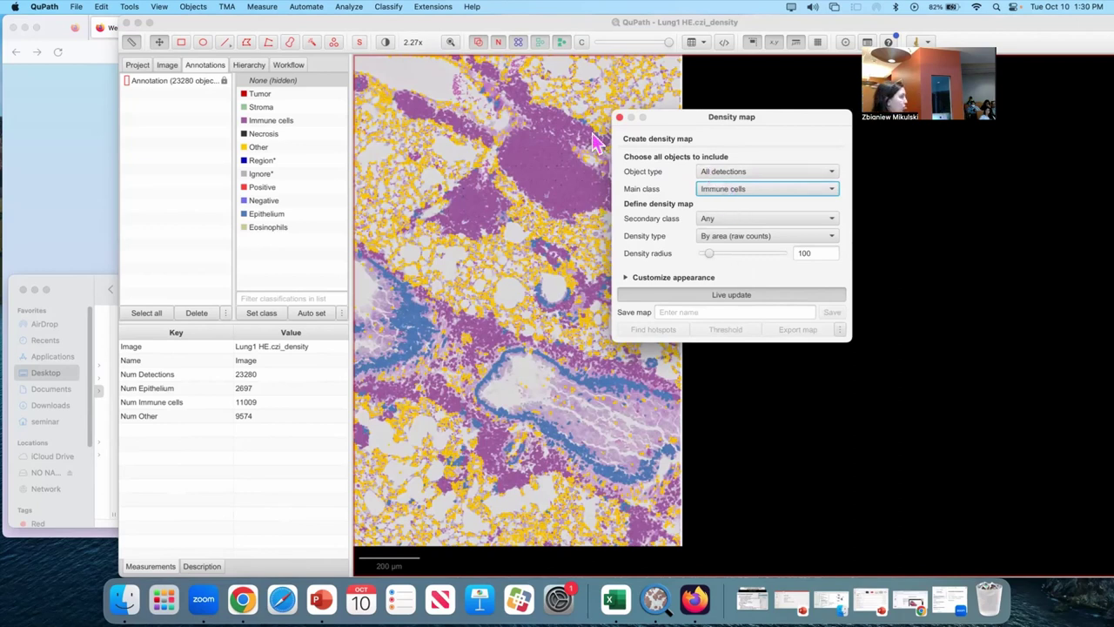
click(581, 43)
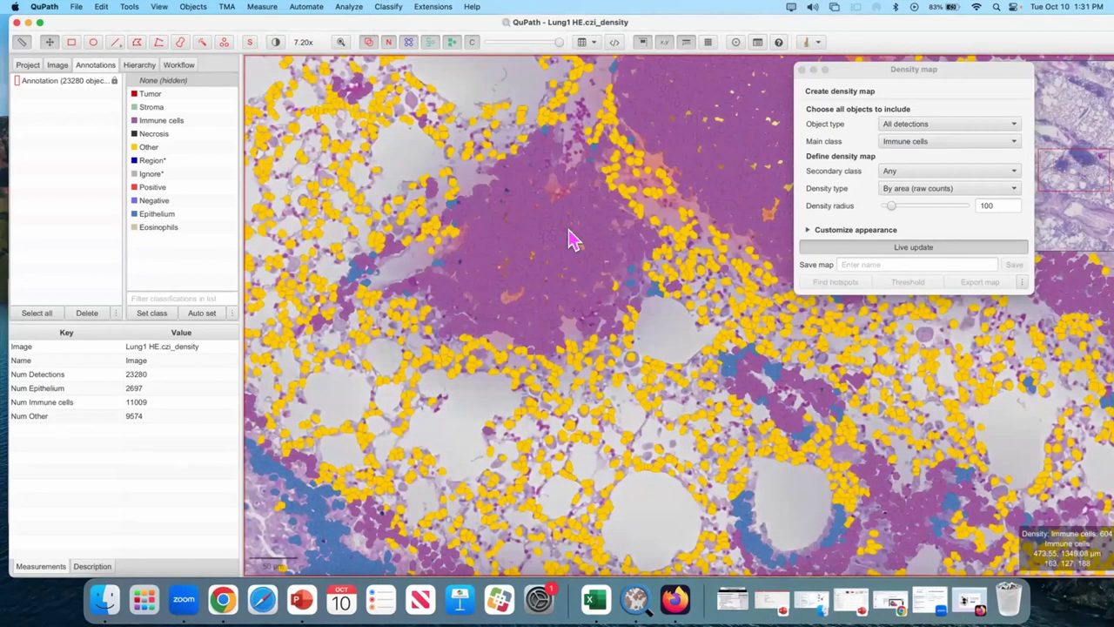
Step: Hide the detections, zoom out and set the immune-cell density radius to 20
key(d)
scroll(572, 244, down, 5)
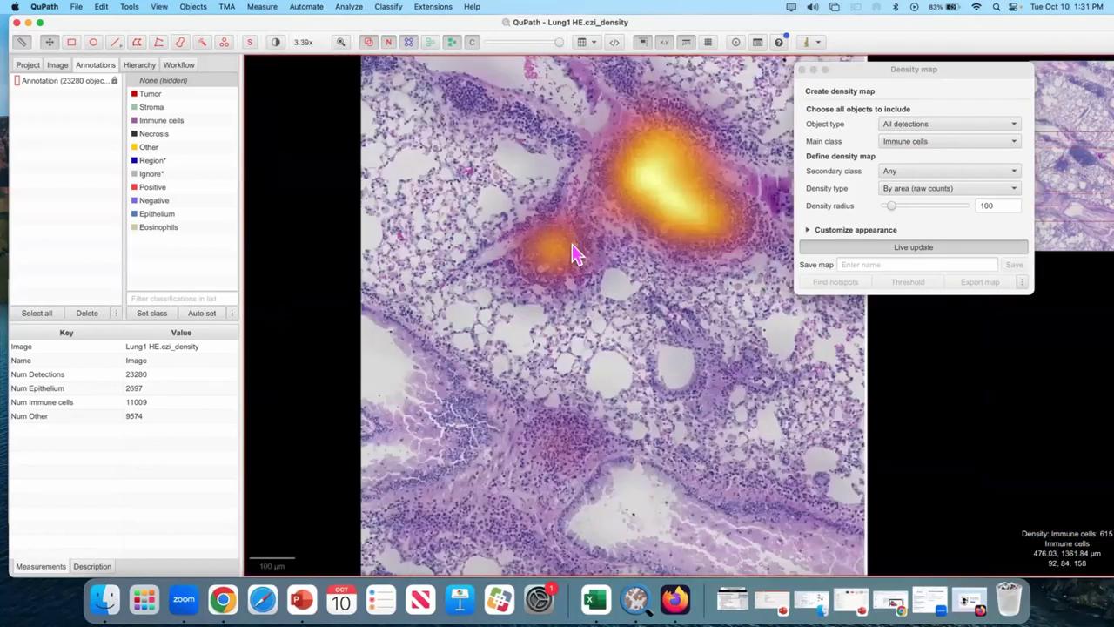
scroll(571, 266, down, 2)
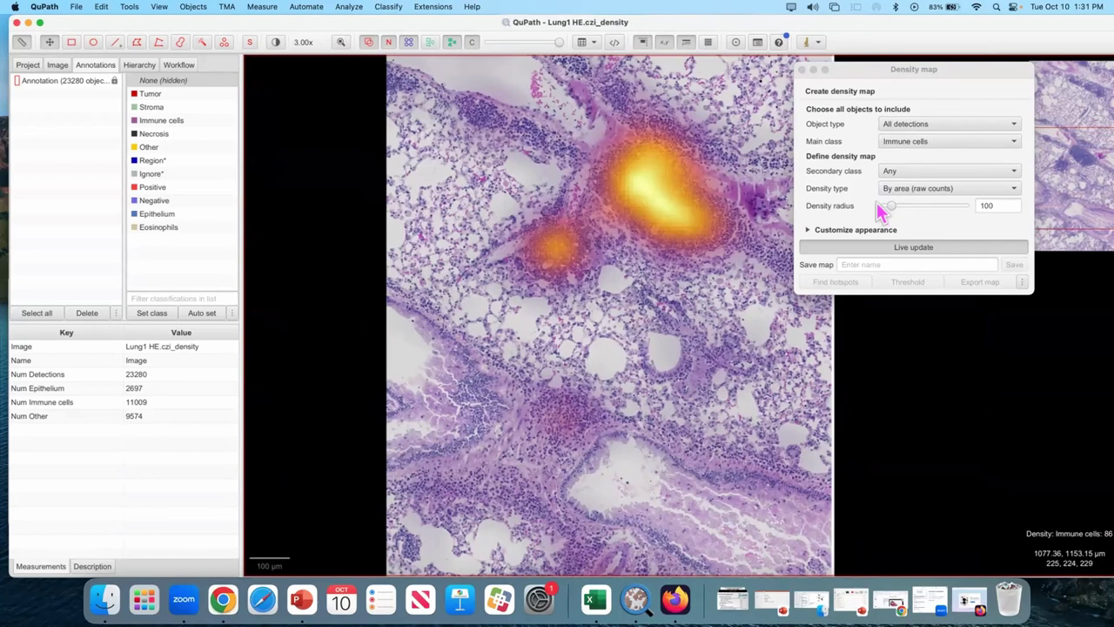
mouse_move(890, 207)
mouse_down()
mouse_move(917, 214)
mouse_move(883, 213)
mouse_up()
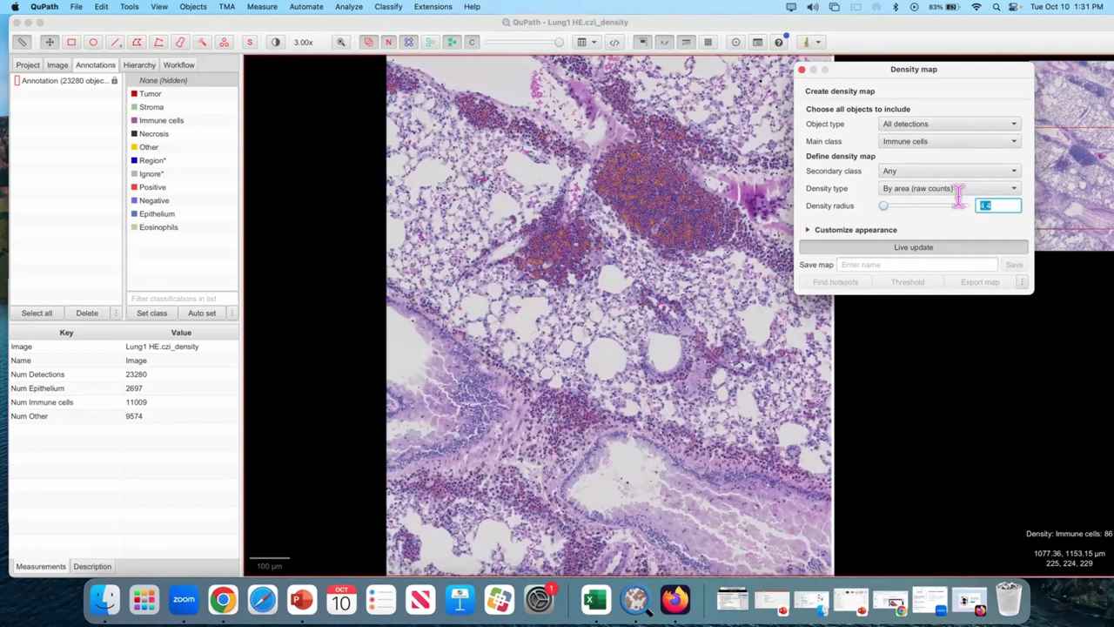
text(20)
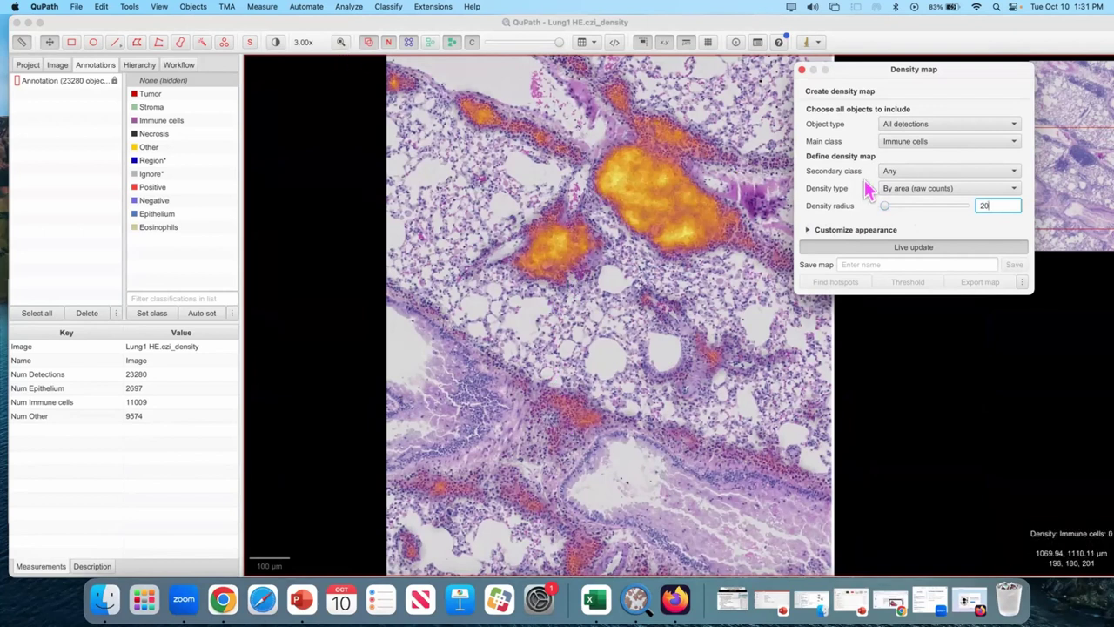
Step: In the appearance options, try a manual opacity maximum of 20, then restore Auto opacity
click(843, 231)
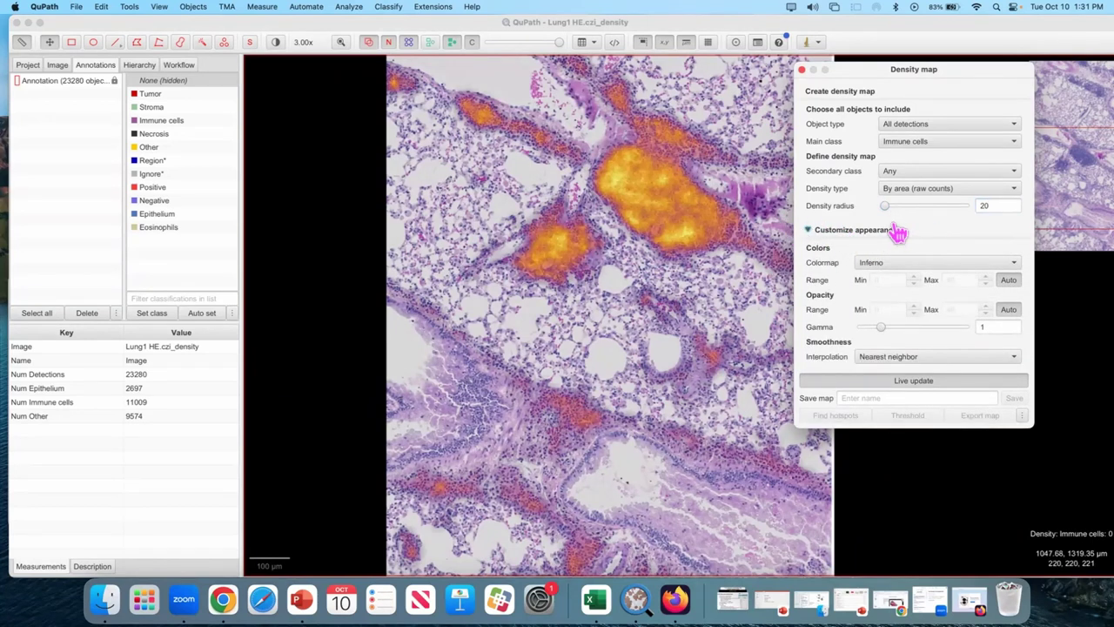
click(1008, 311)
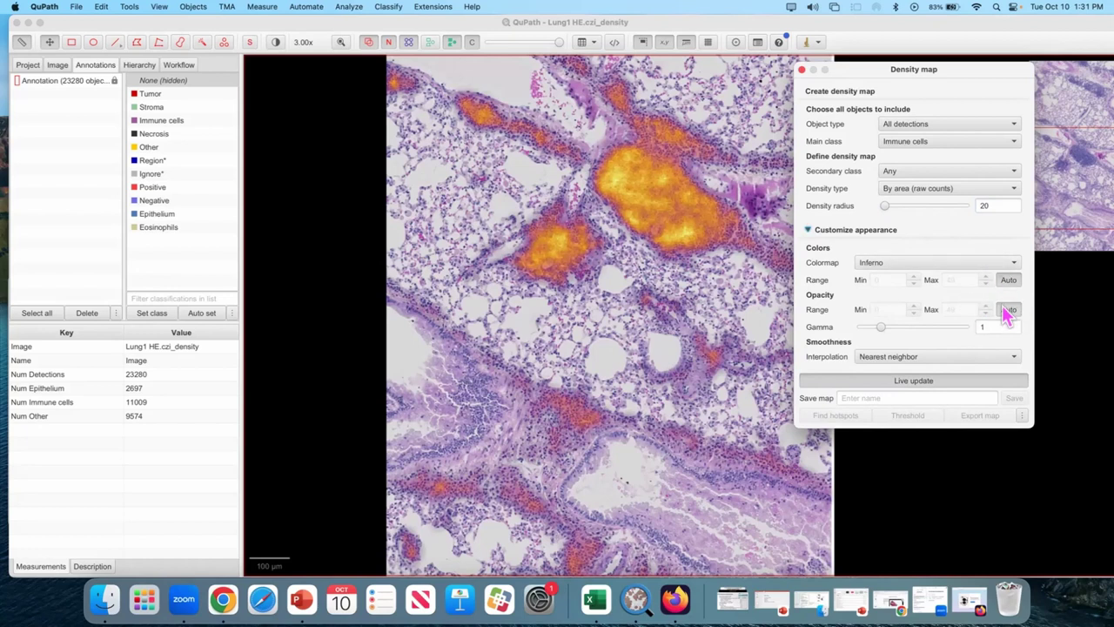
click(1007, 312)
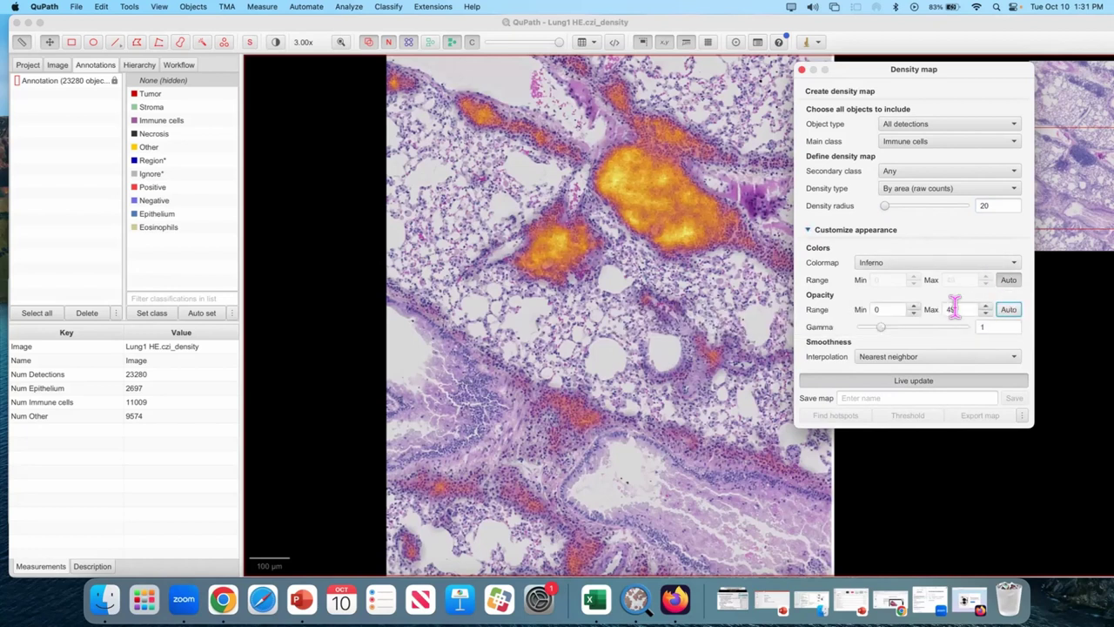
double_click(955, 309)
text(20)
click(897, 309)
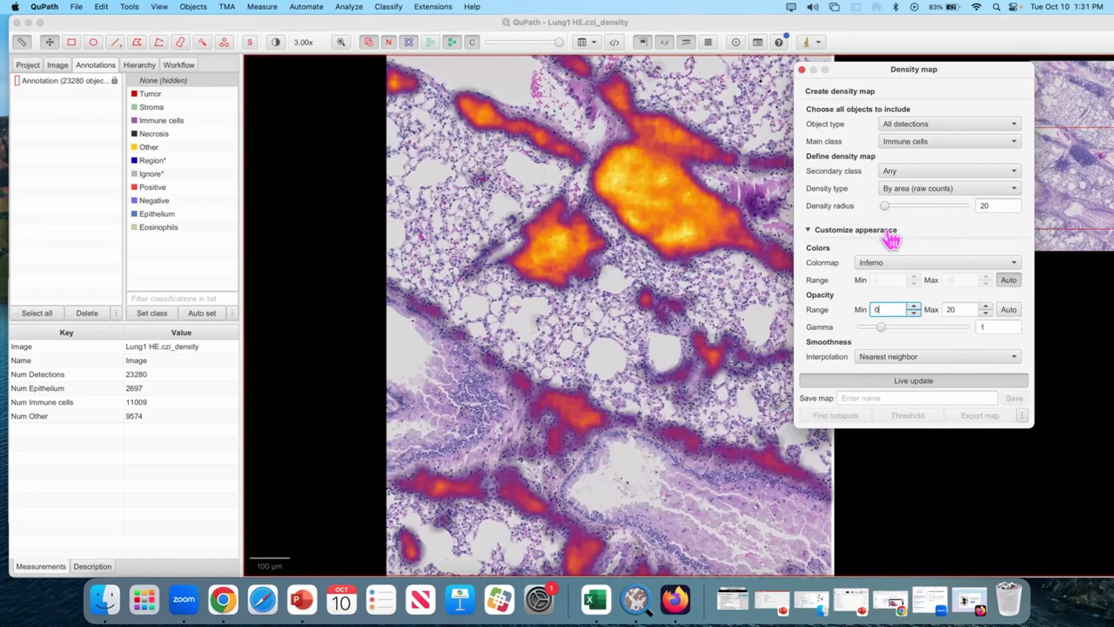
click(1008, 309)
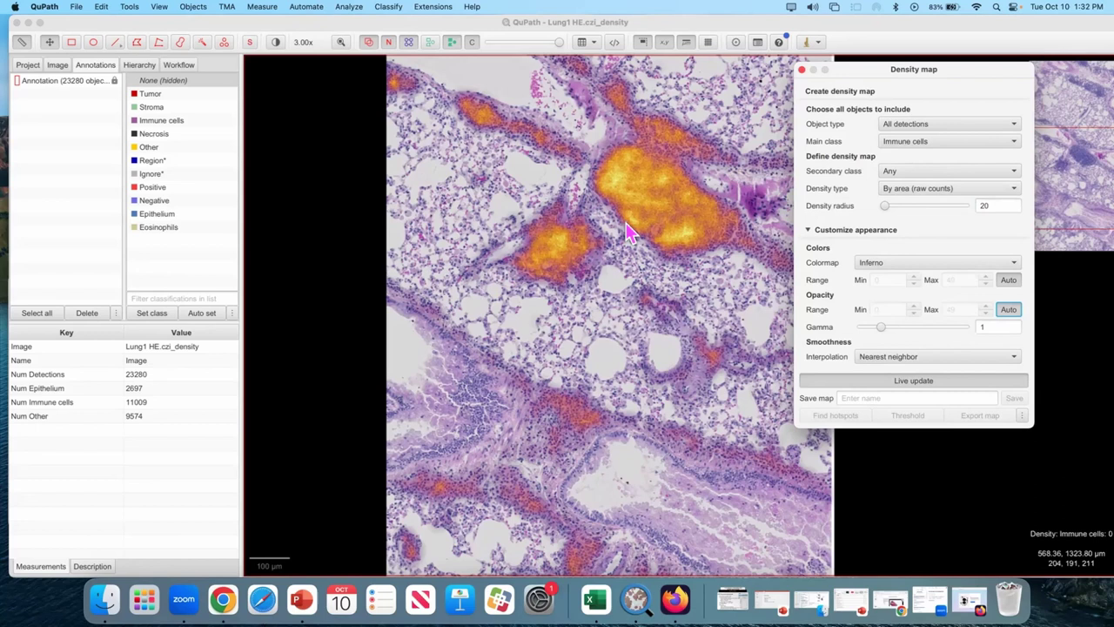
scroll(659, 211, up, 3)
scroll(659, 211, up, 4)
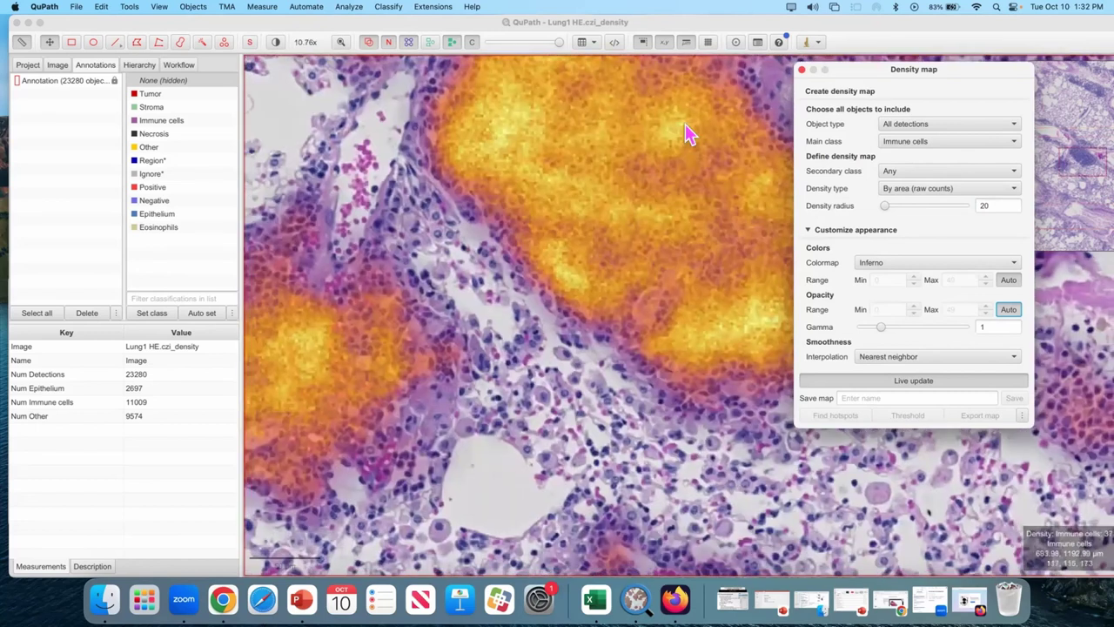
scroll(627, 169, down, 8)
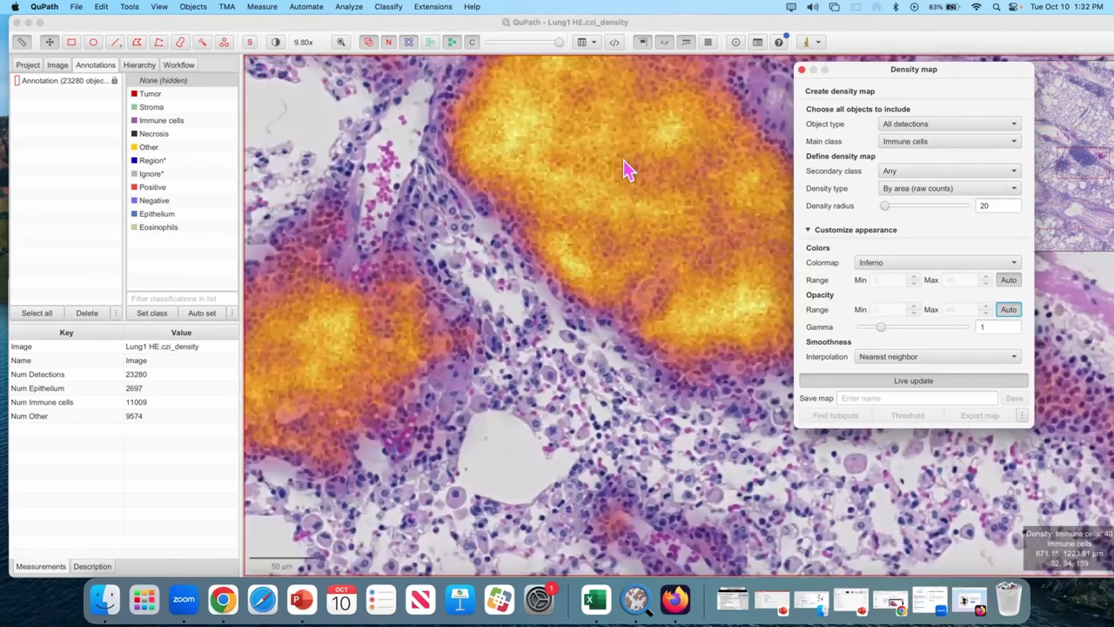
scroll(582, 228, up, 1)
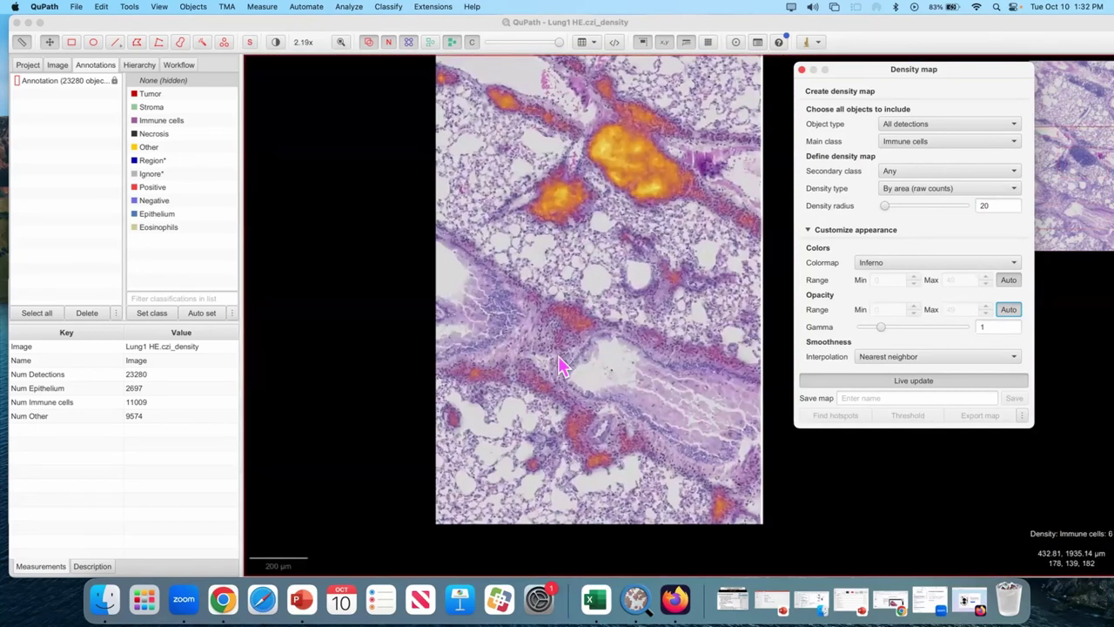
Step: Set Main class to Any, Secondary class to Immune cells and Density type to Objects %
click(901, 149)
click(899, 153)
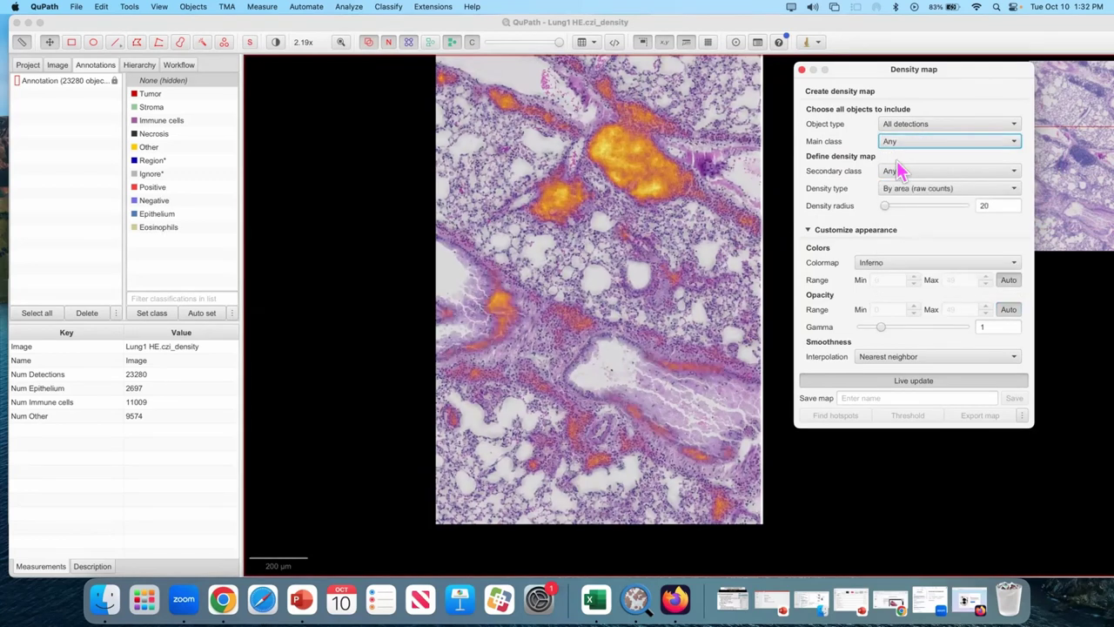
click(901, 171)
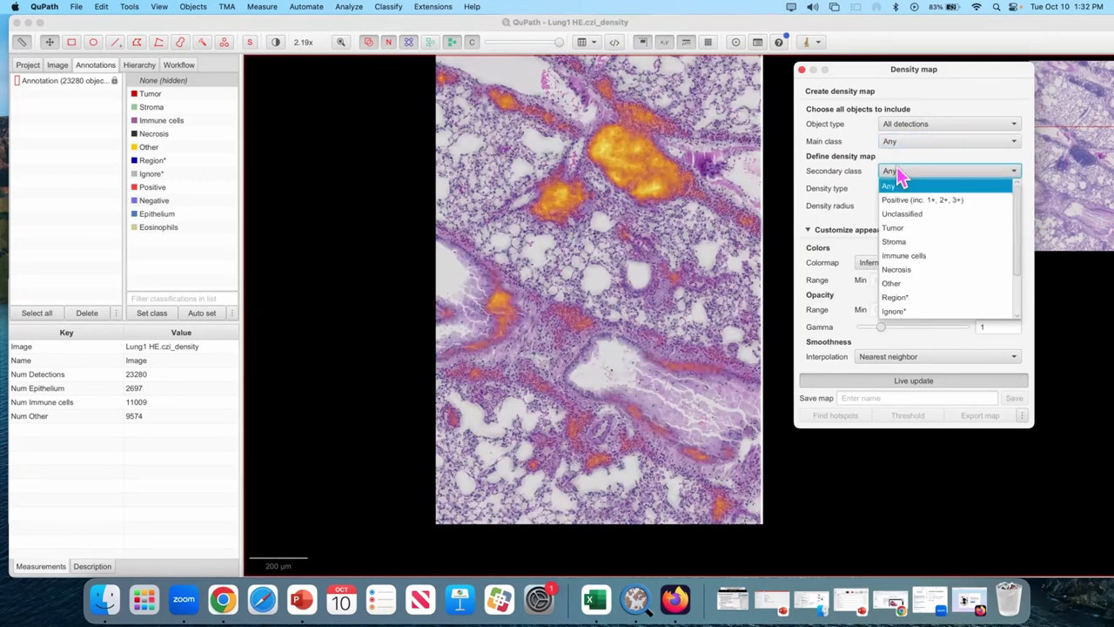
click(886, 256)
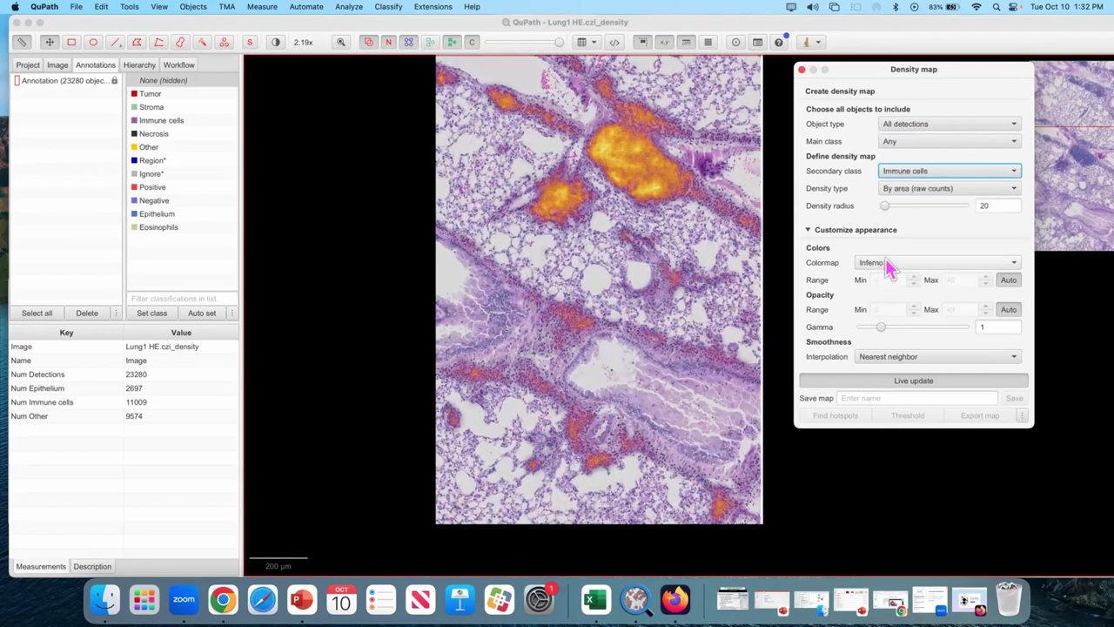
click(905, 190)
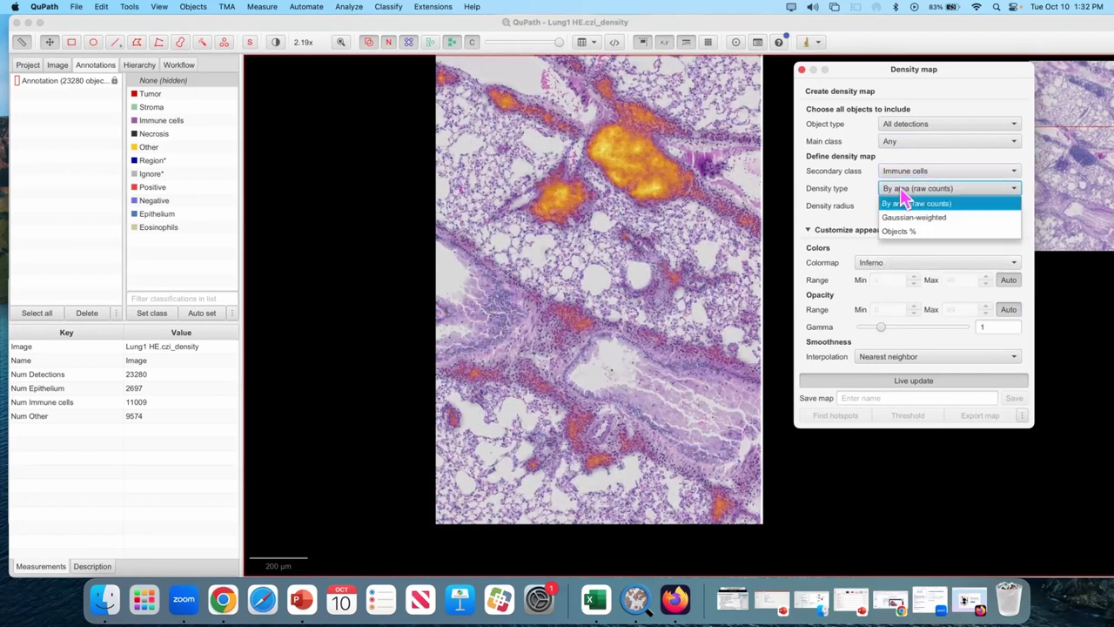
click(910, 232)
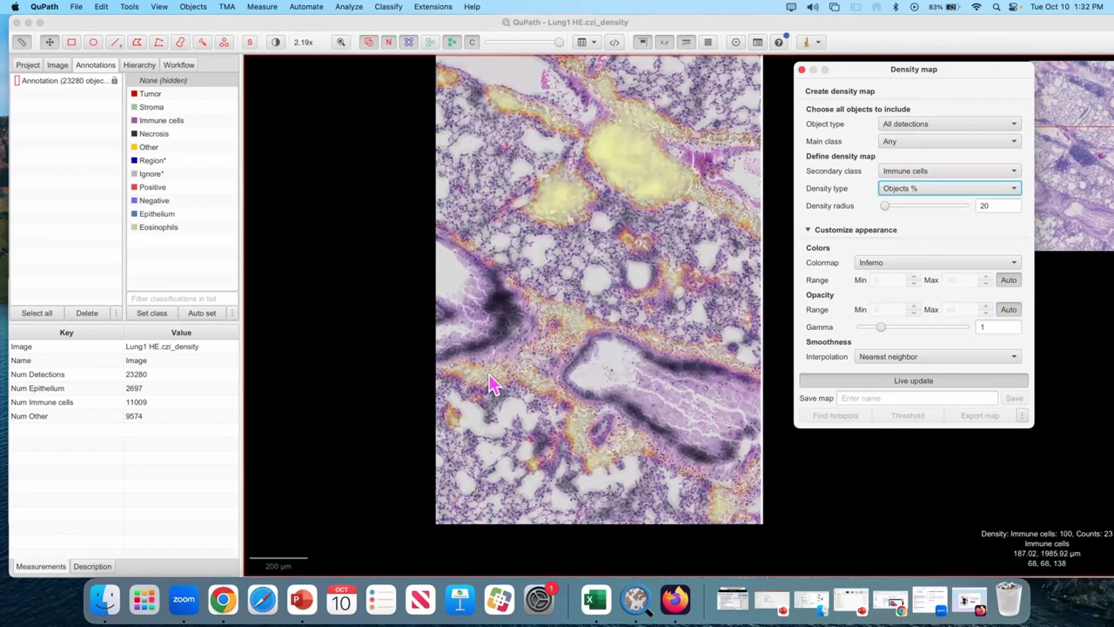
scroll(609, 209, up, 3)
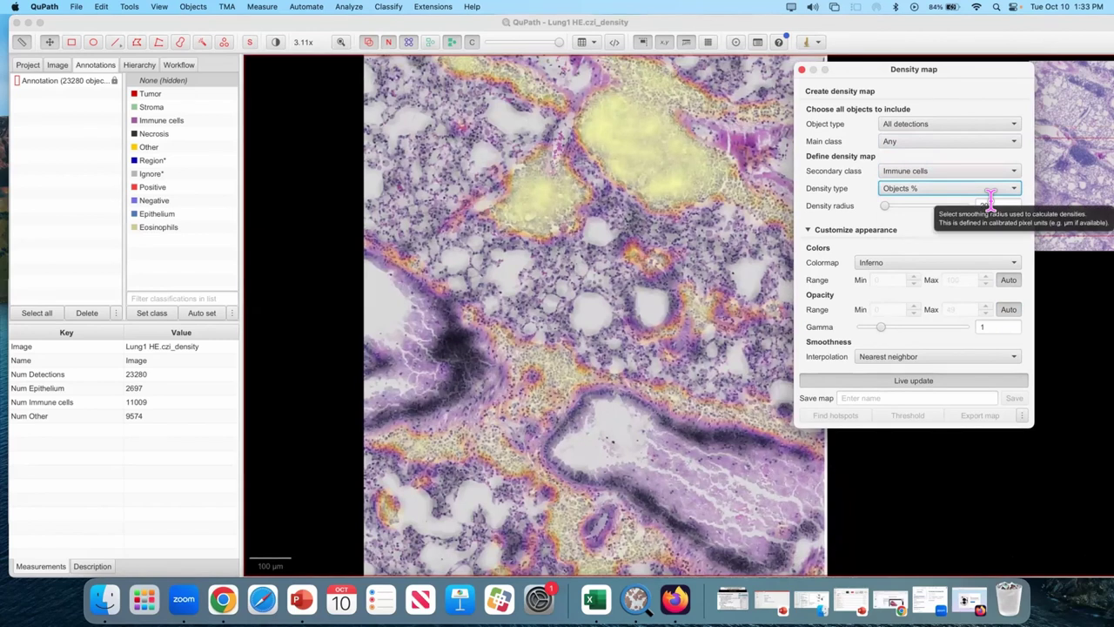
scroll(615, 165, down, 3)
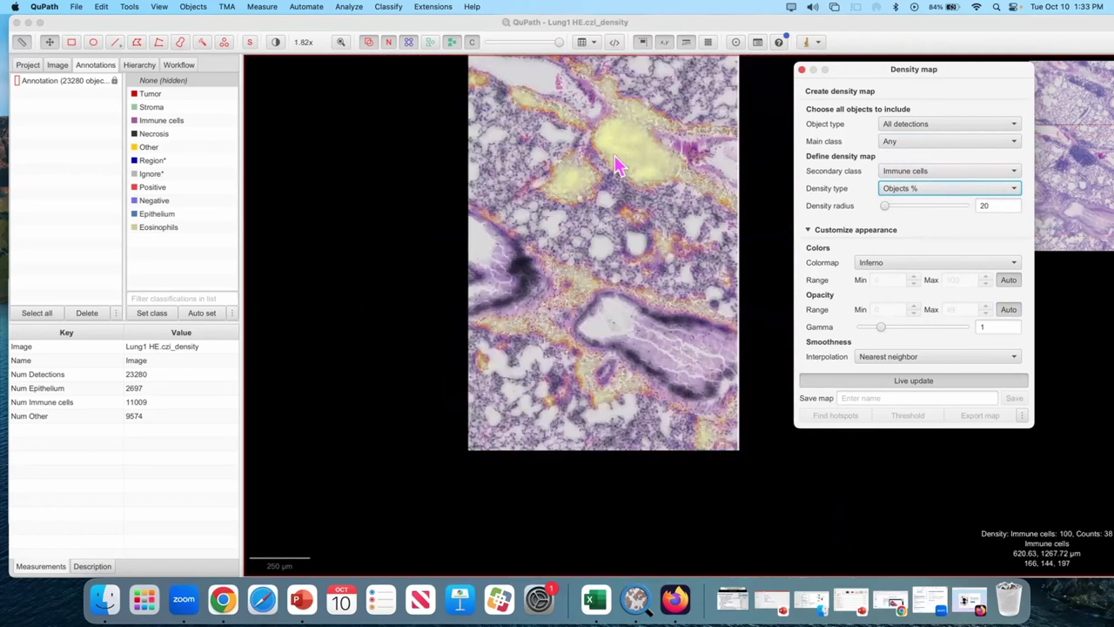
scroll(625, 165, up, 1)
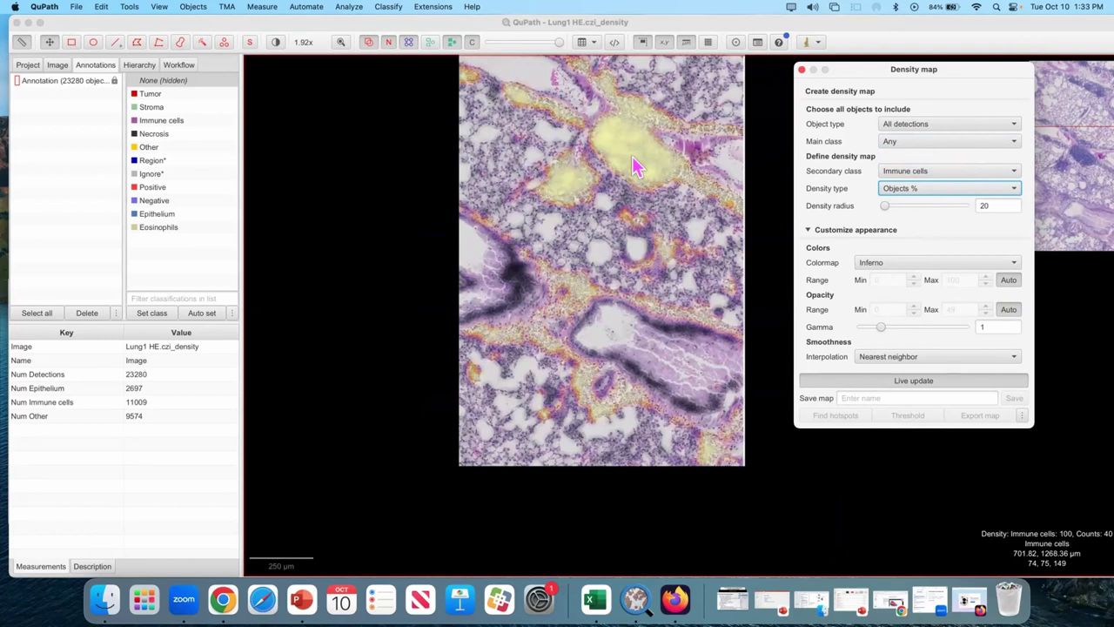
scroll(493, 118, up, 10)
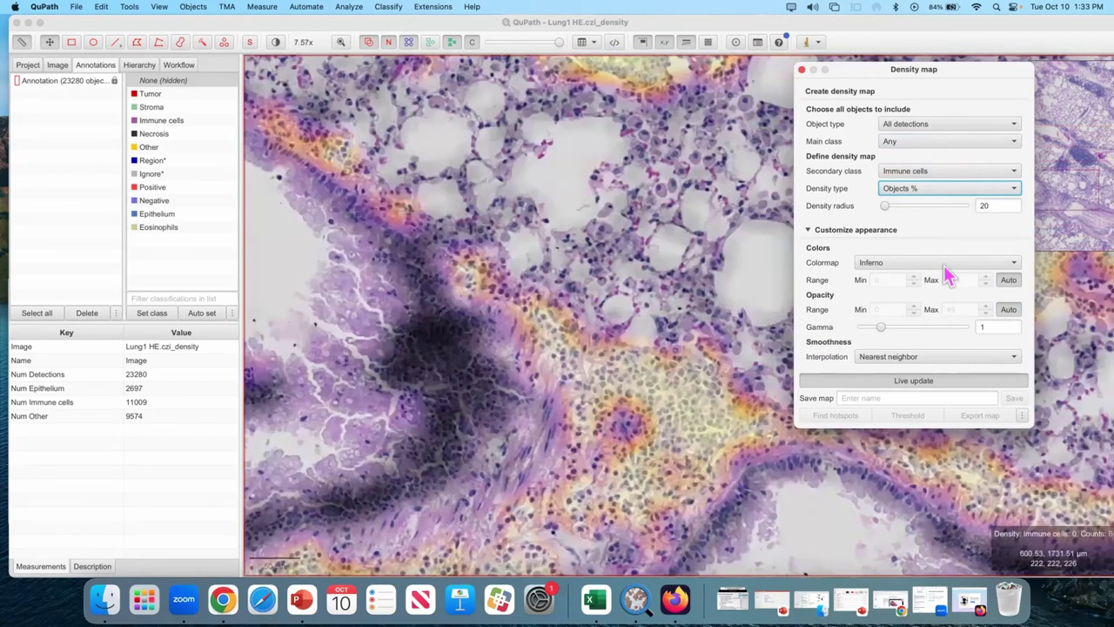
Step: Try different density radius values with the slider, then enter a radius of 20
mouse_move(885, 207)
mouse_down()
mouse_move(897, 207)
mouse_move(876, 210)
mouse_move(899, 210)
mouse_move(888, 208)
mouse_up()
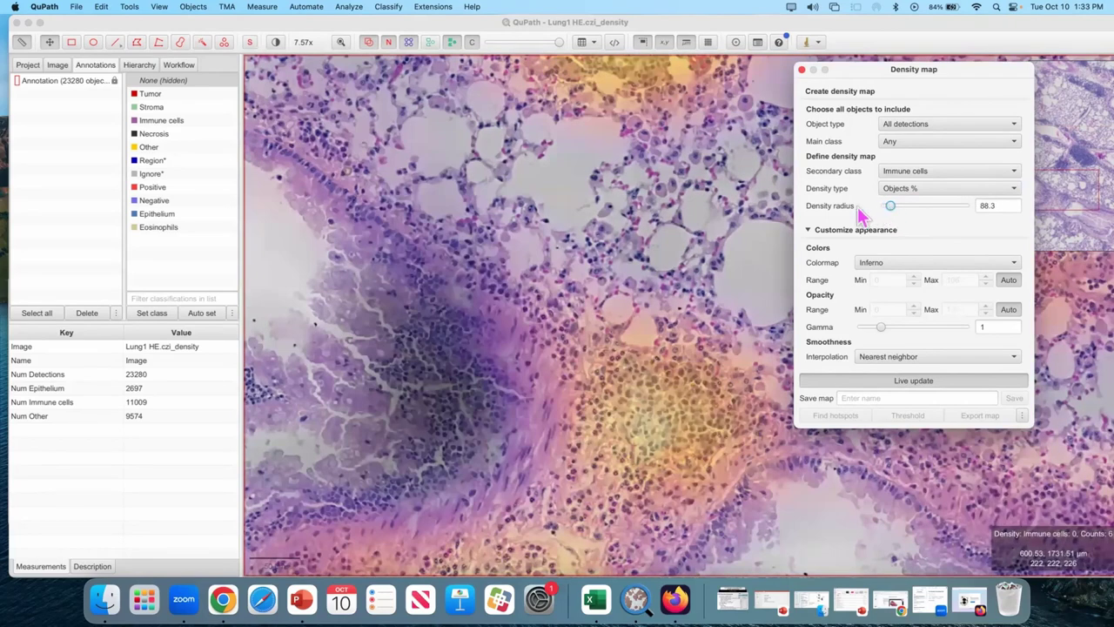
scroll(889, 208, down, 10)
scroll(740, 170, up, 3)
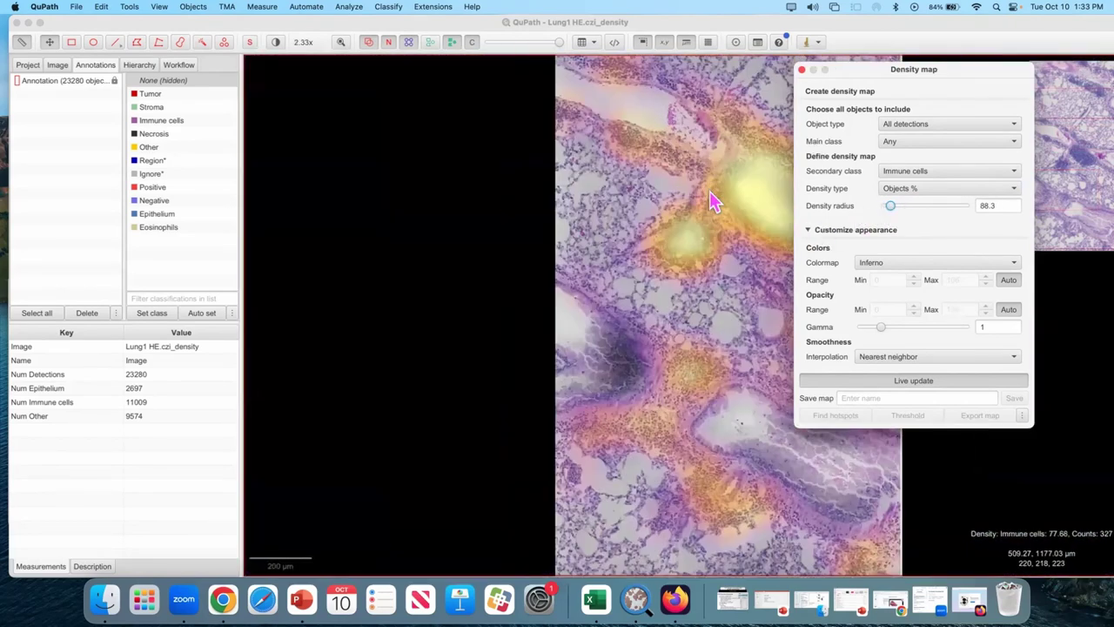
scroll(704, 213, up, 3)
scroll(653, 327, up, 3)
scroll(641, 377, up, 3)
scroll(628, 446, down, 5)
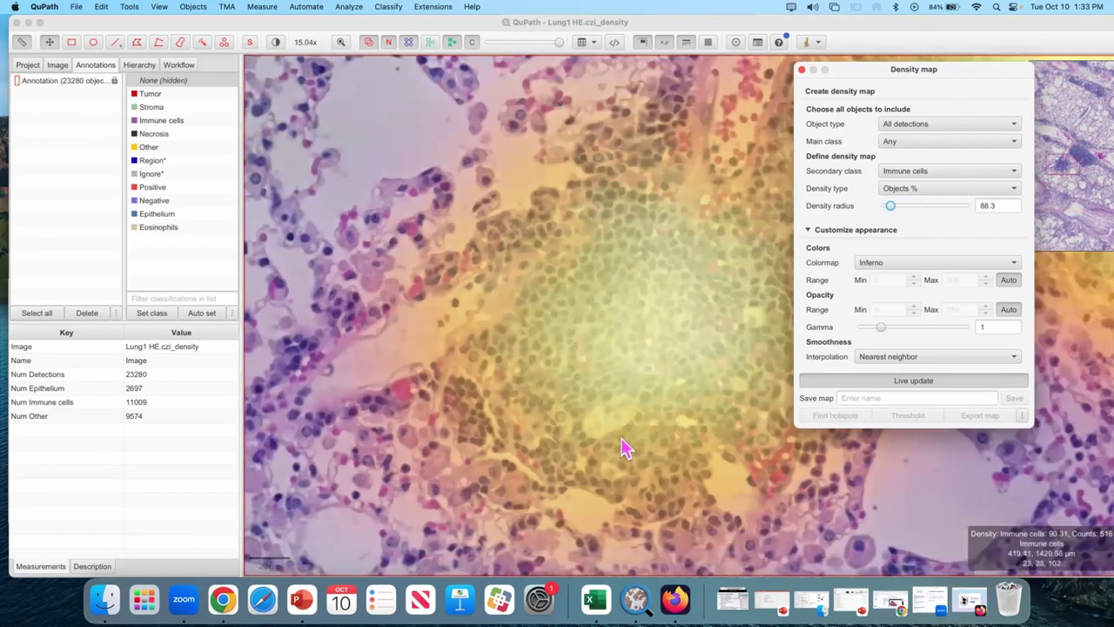
scroll(601, 467, up, 3)
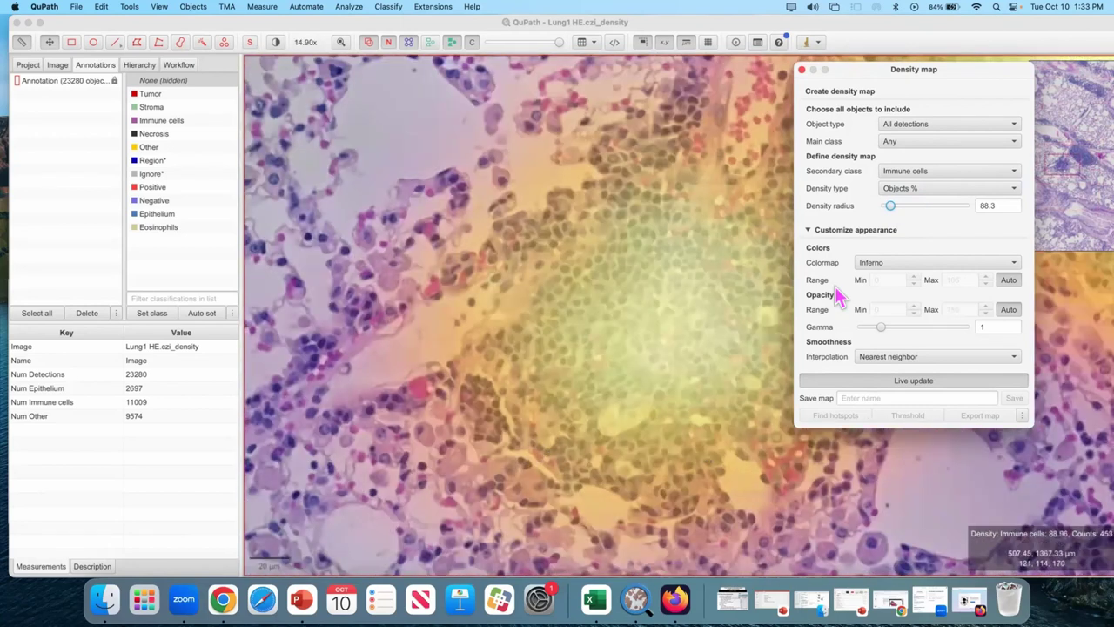
drag(890, 210, 886, 213)
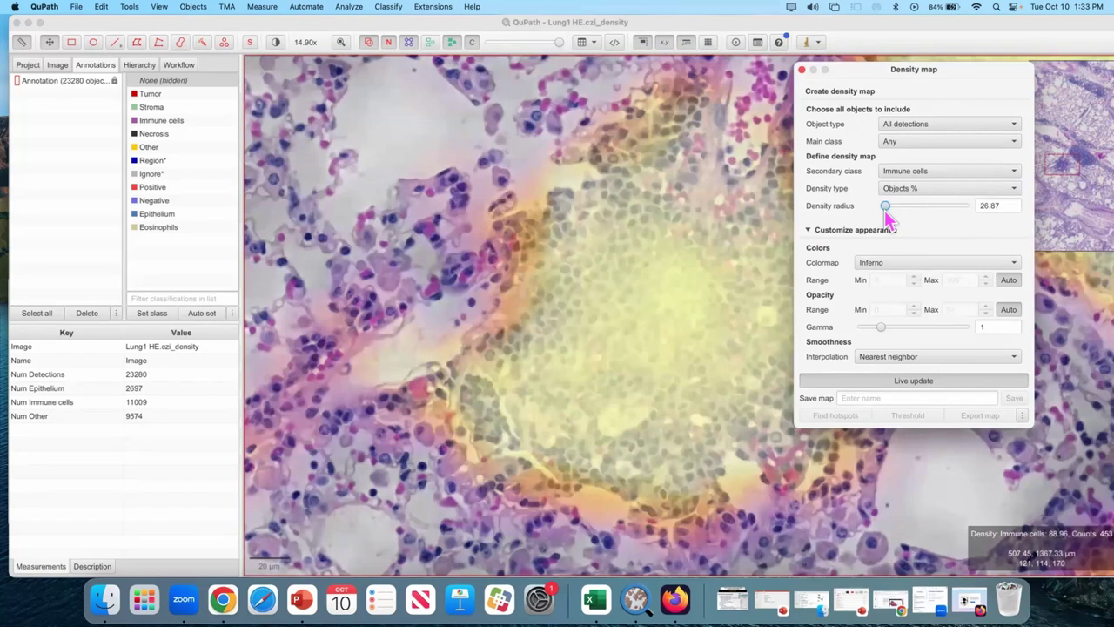
double_click(996, 206)
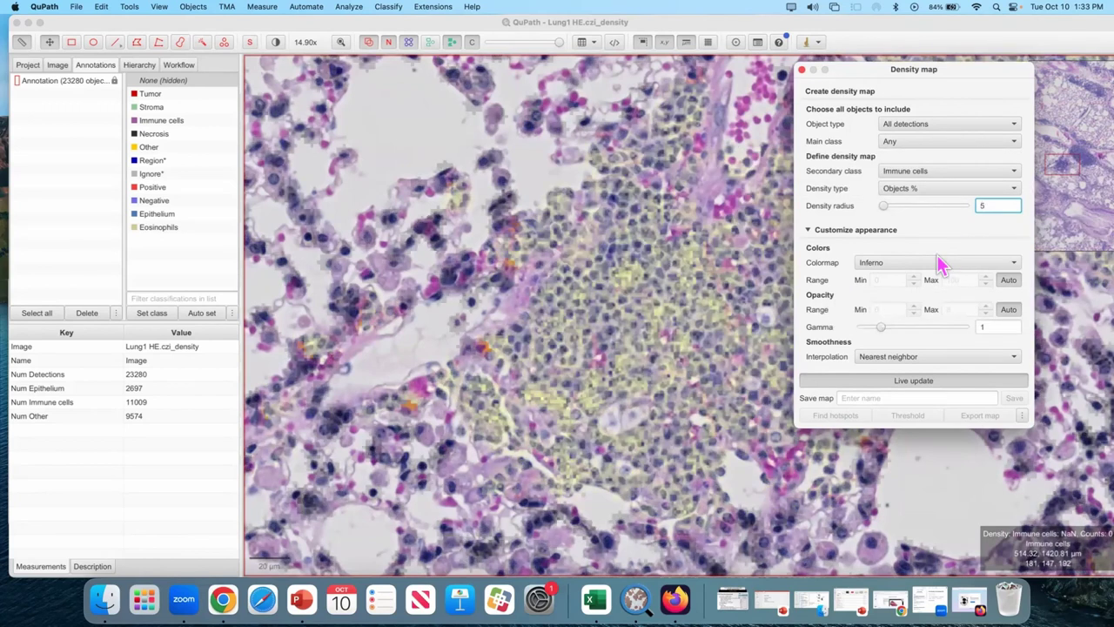
text(20)
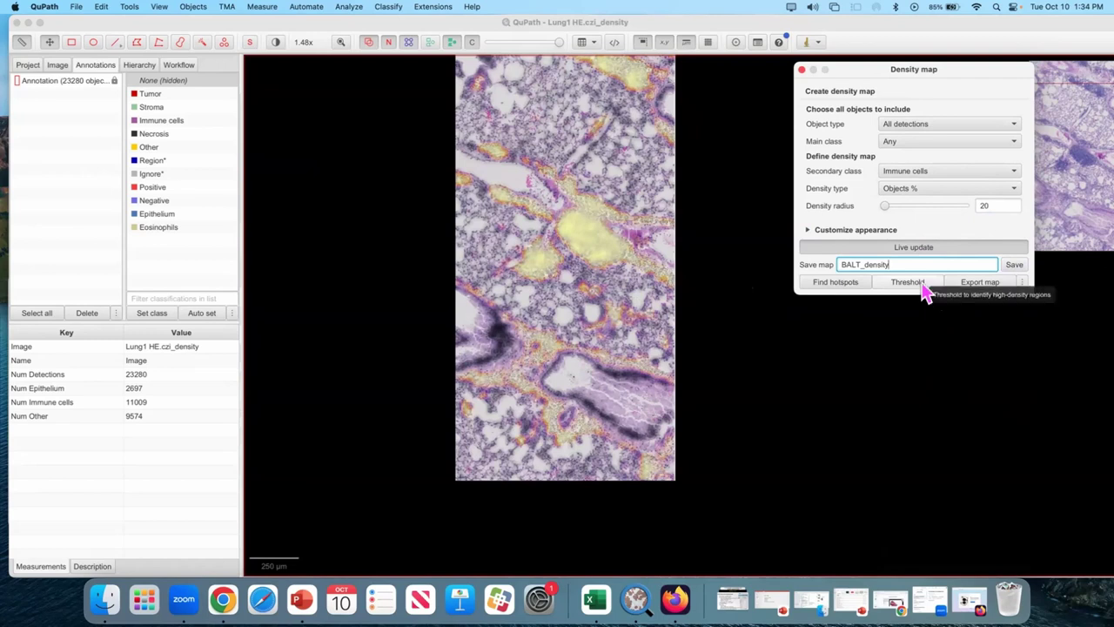
Step: Open the density map threshold settings and preview regions with a density threshold of 50
click(921, 287)
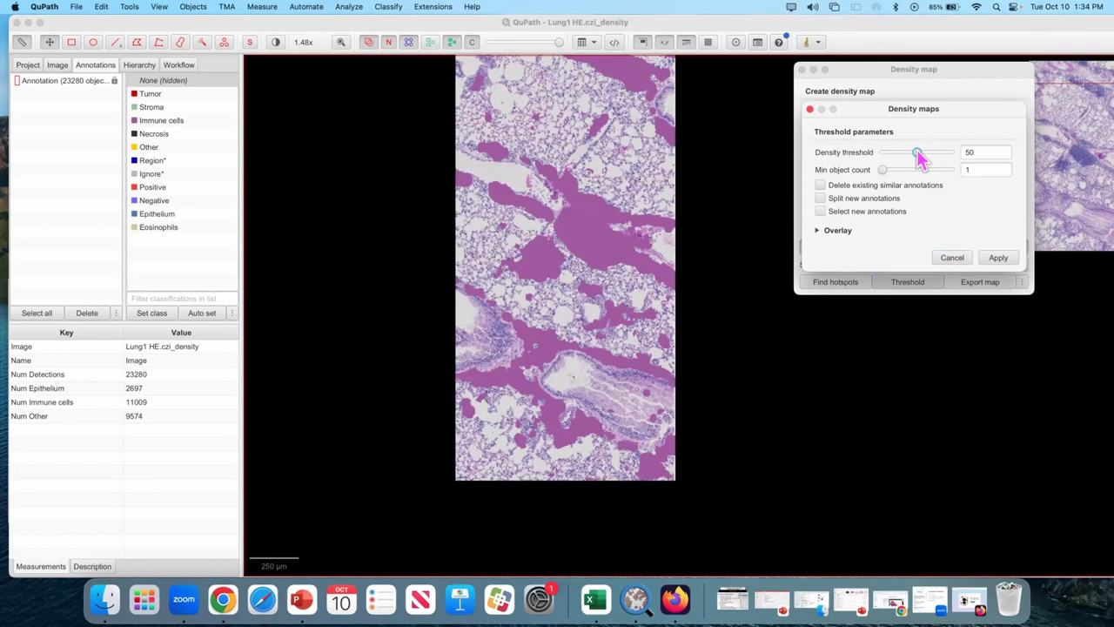
drag(919, 157, 898, 135)
text(50)
mouse_move(897, 104)
mouse_down()
mouse_move(916, 101)
mouse_move(895, 120)
mouse_up()
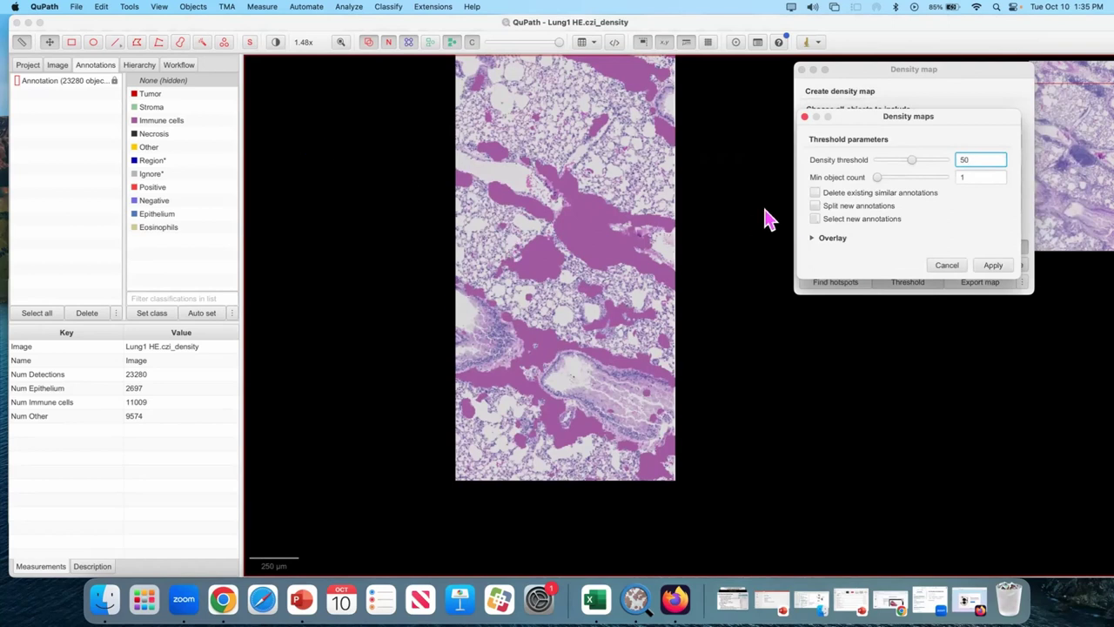
Step: Zoom in on the tissue and fade the density overlay's opacity
click(936, 274)
scroll(562, 283, up, 10)
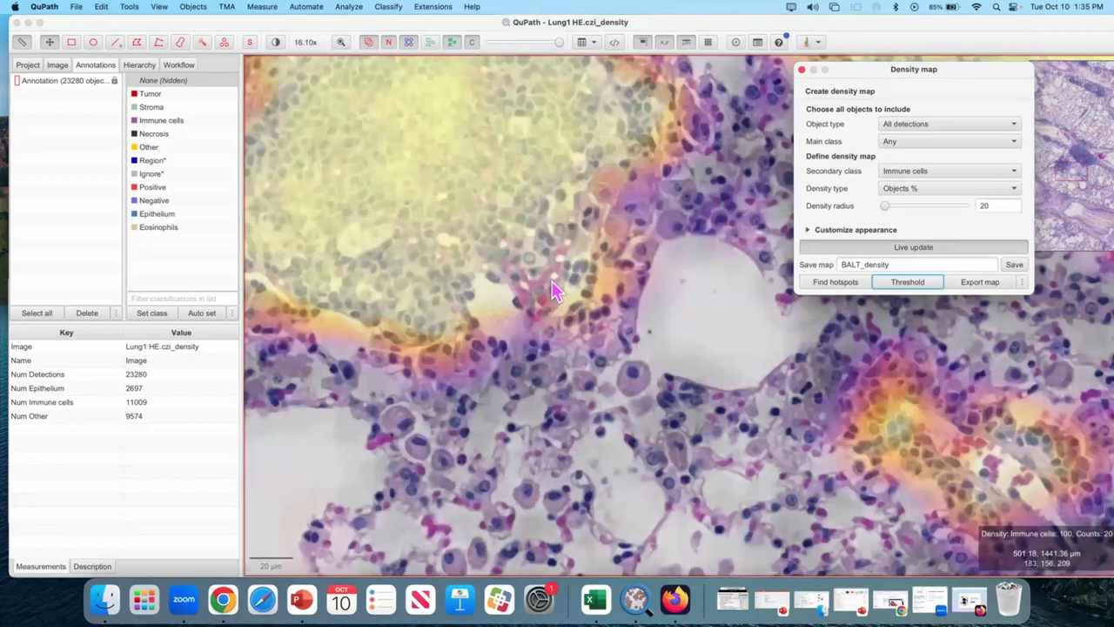
scroll(557, 292, up, 3)
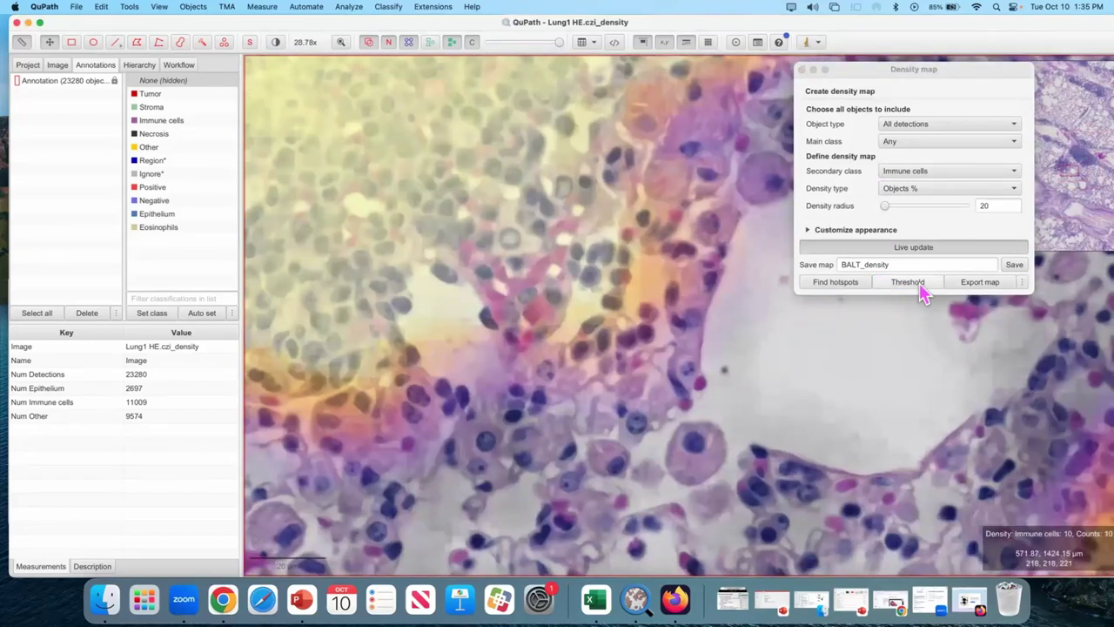
click(908, 282)
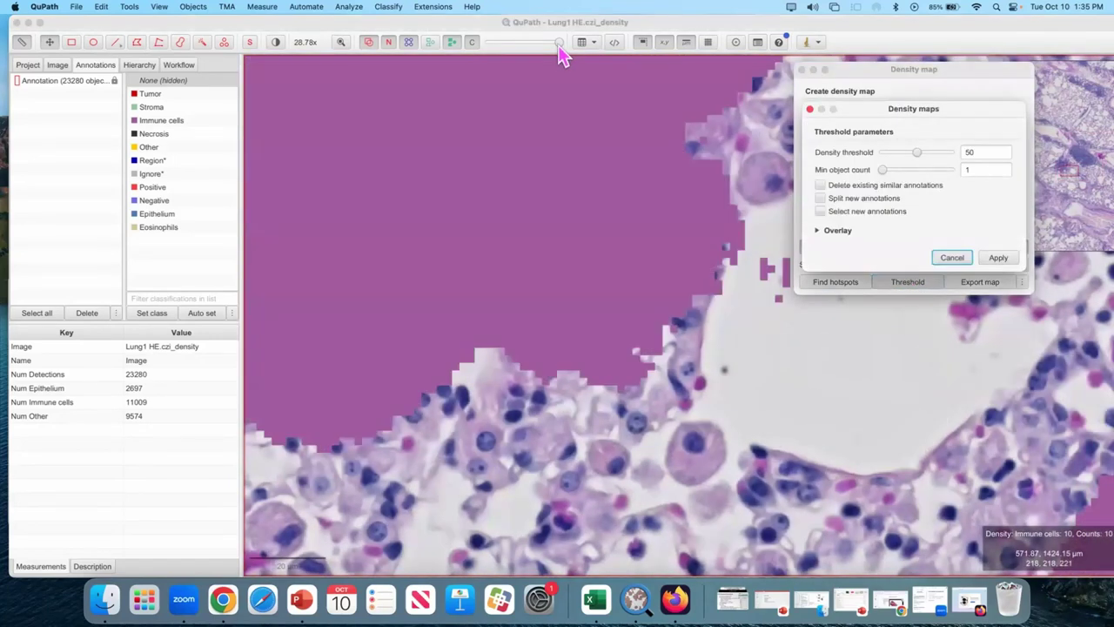
click(952, 257)
drag(557, 41, 527, 43)
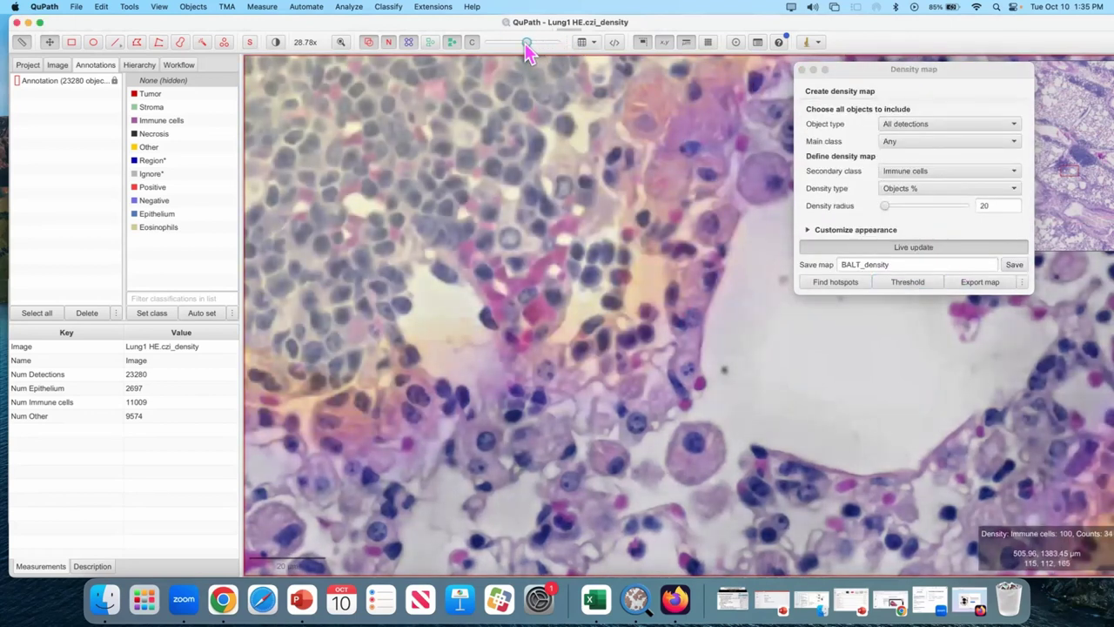
click(925, 281)
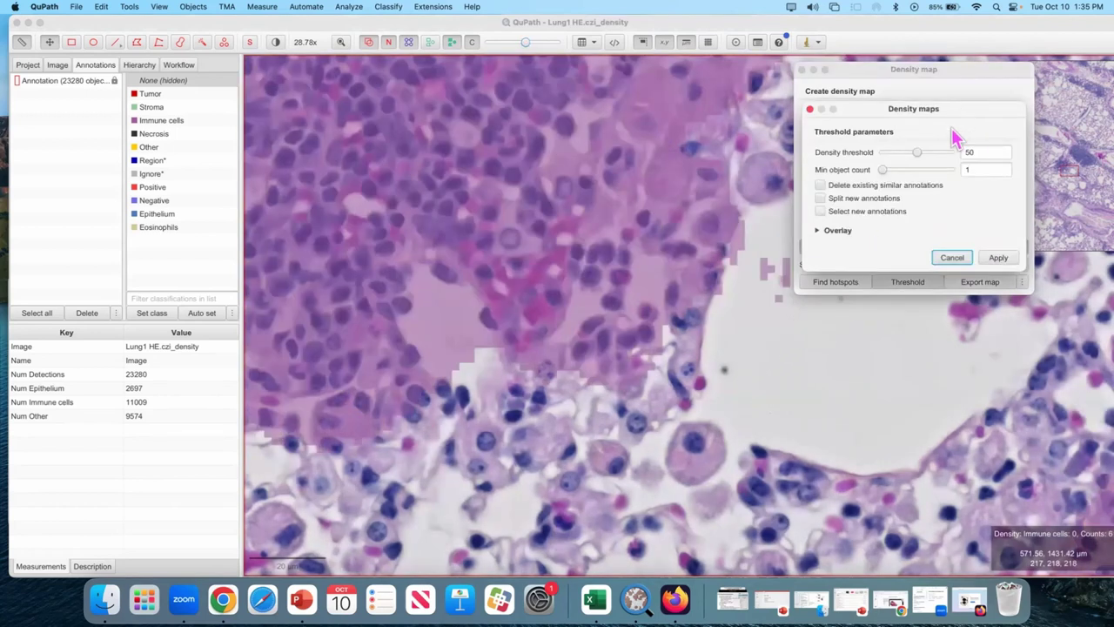
Step: Set the density threshold to 60 and adjust the threshold preview's overlay opacity
drag(919, 151, 923, 152)
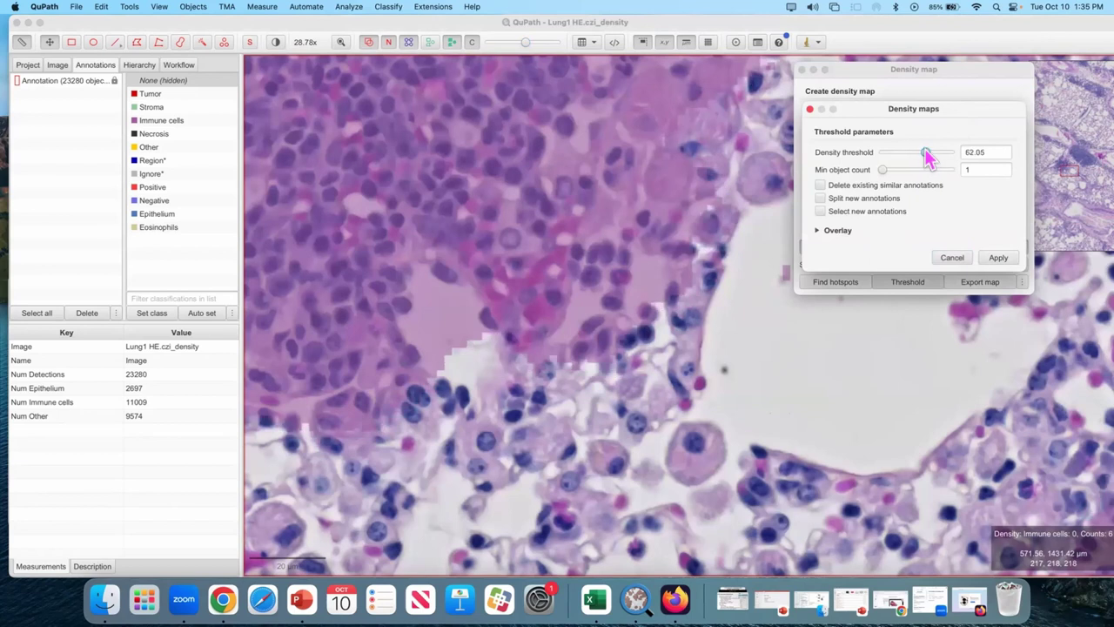
drag(928, 157, 925, 155)
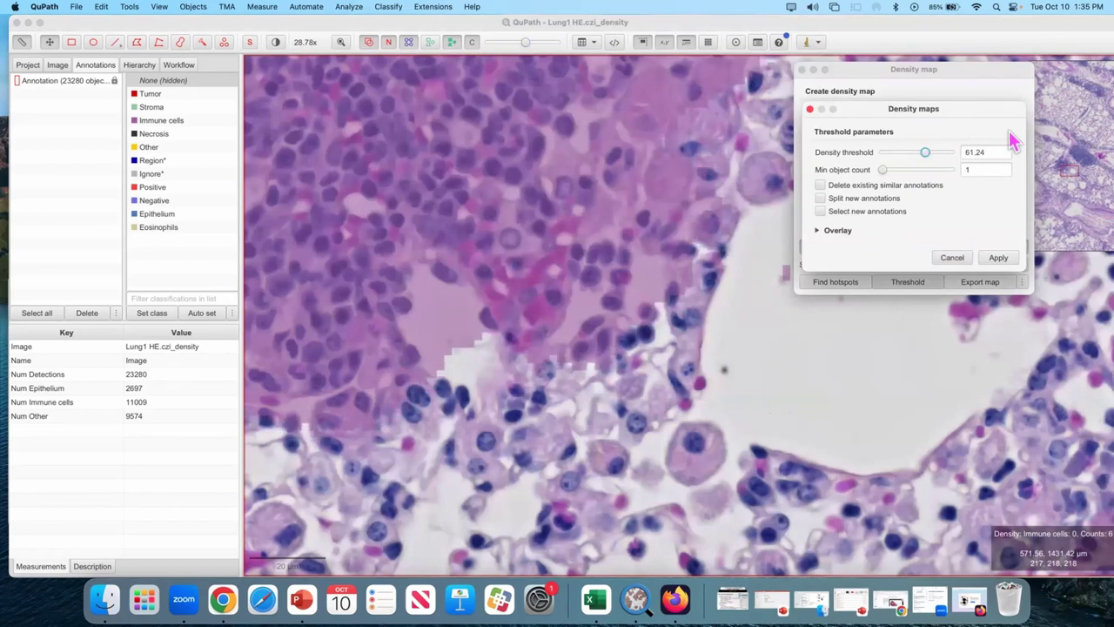
click(993, 150)
drag(993, 149, 933, 152)
text(60)
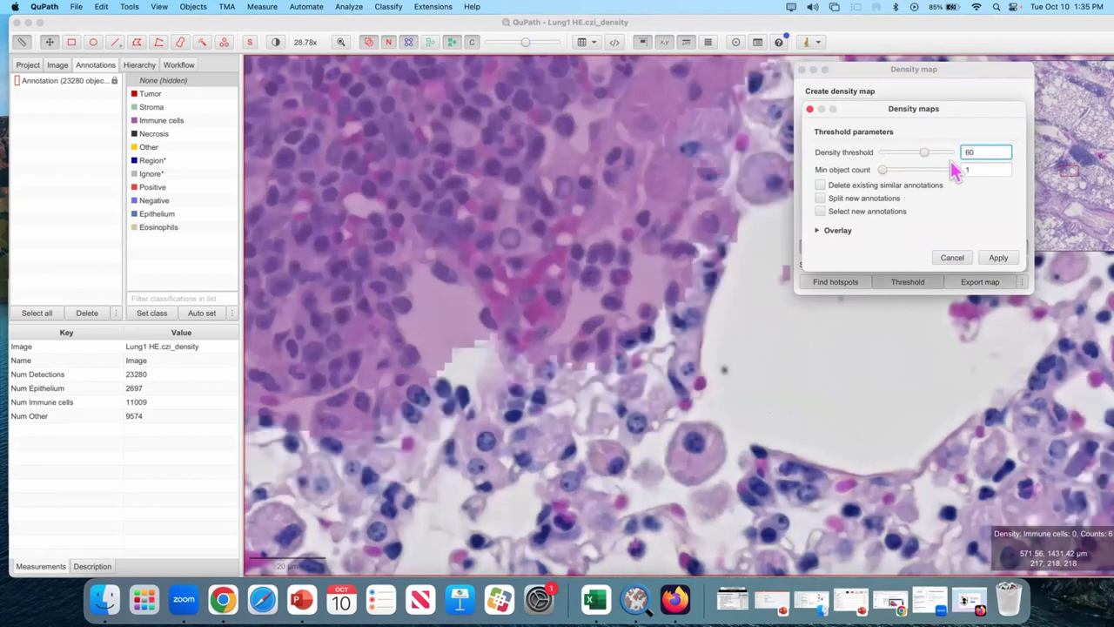
click(839, 232)
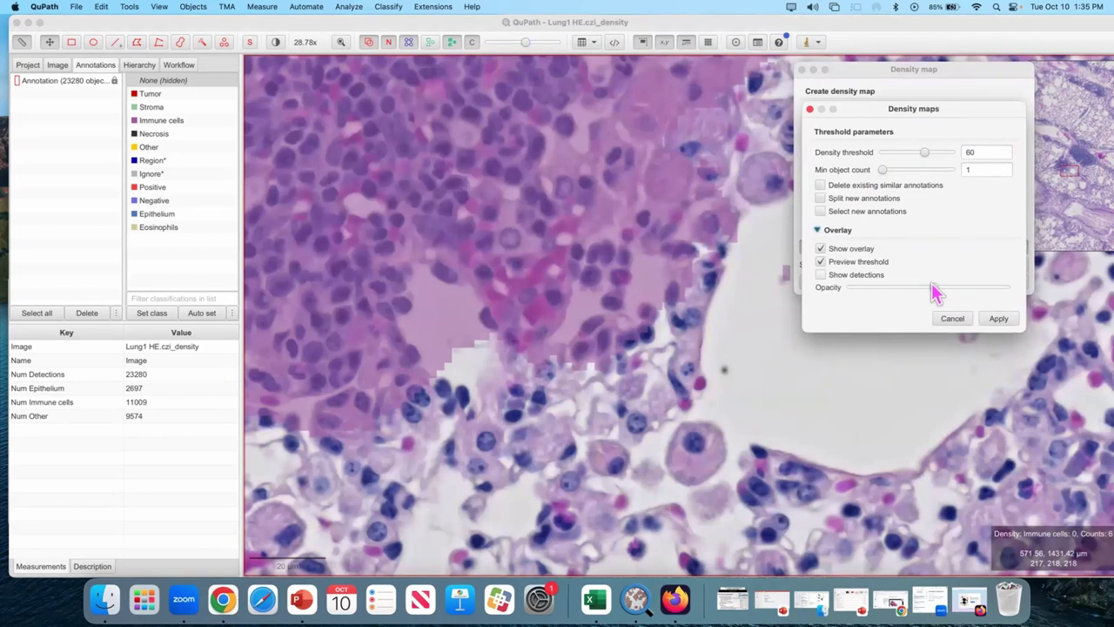
mouse_move(935, 287)
mouse_down()
mouse_move(975, 288)
mouse_move(929, 290)
mouse_up()
Step: Apply the density threshold to make the Immune cells annotation, hide the heatmap, and select it
click(998, 318)
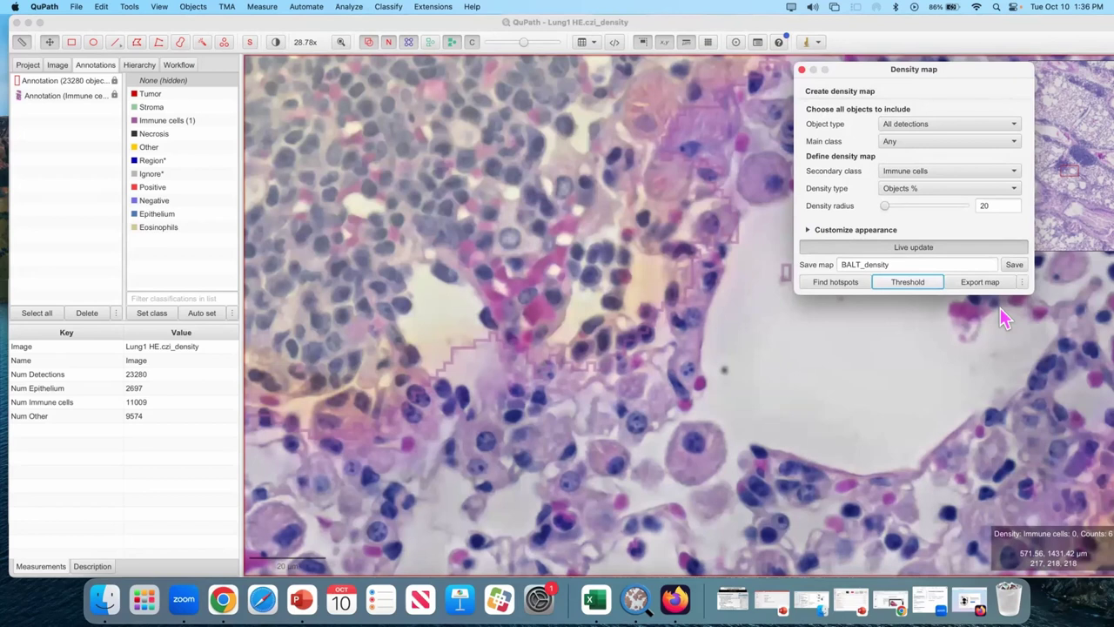
scroll(589, 224, down, 10)
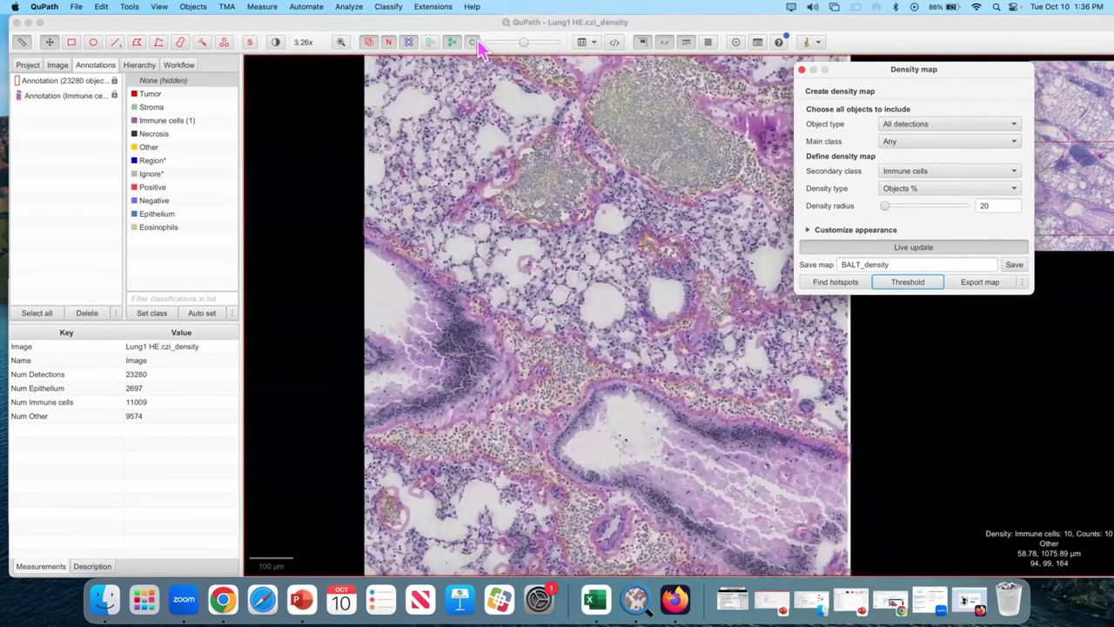
click(474, 44)
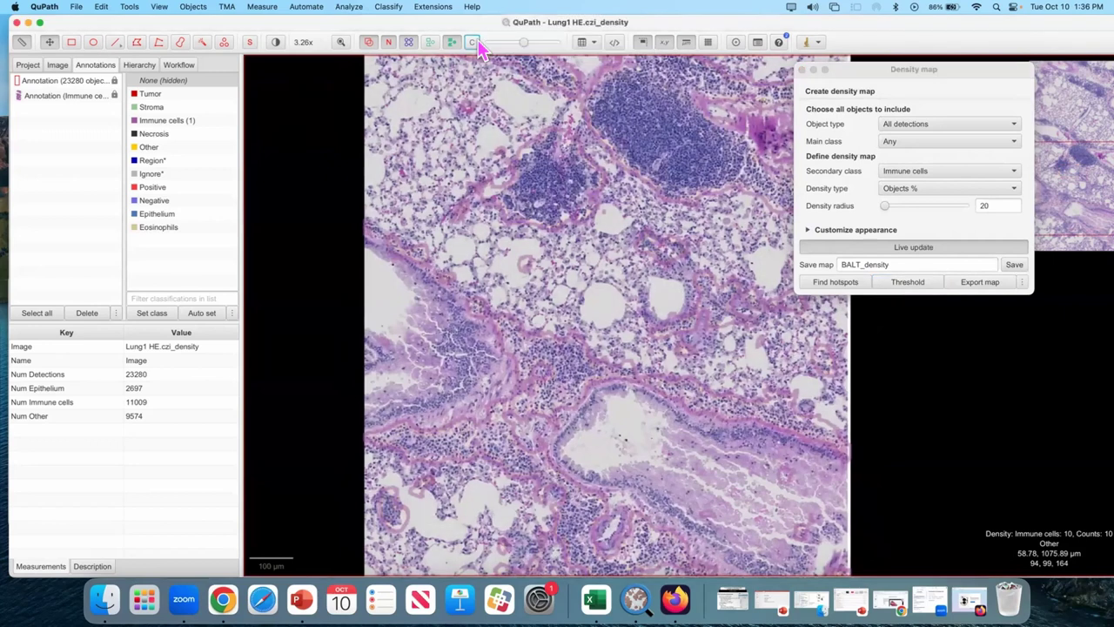
click(52, 96)
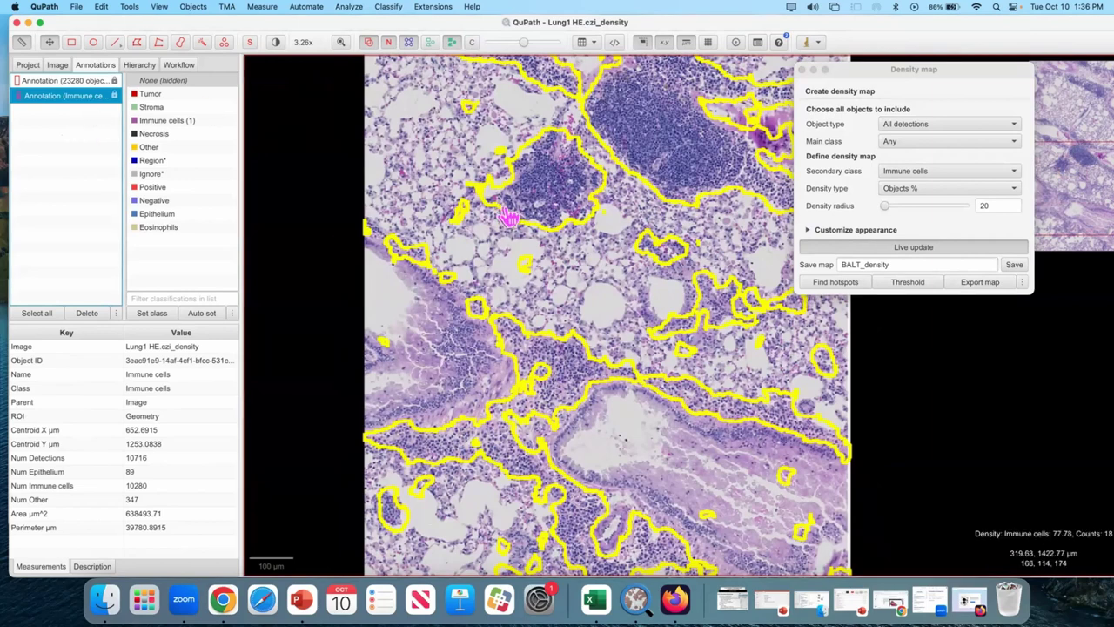
scroll(604, 474, down, 10)
scroll(640, 376, up, 10)
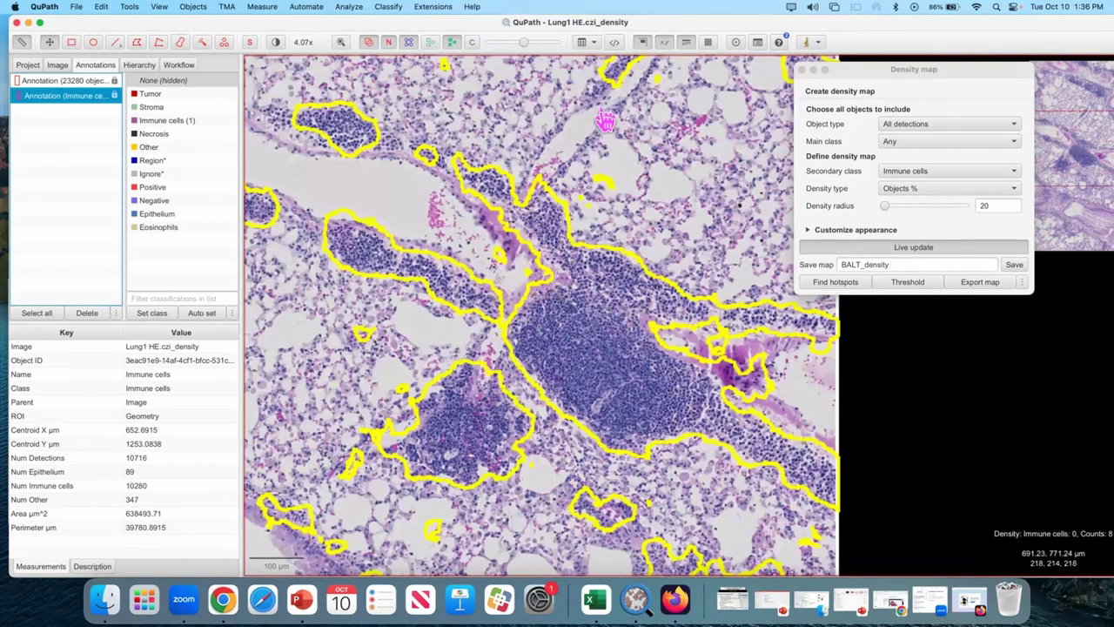
scroll(600, 135, up, 5)
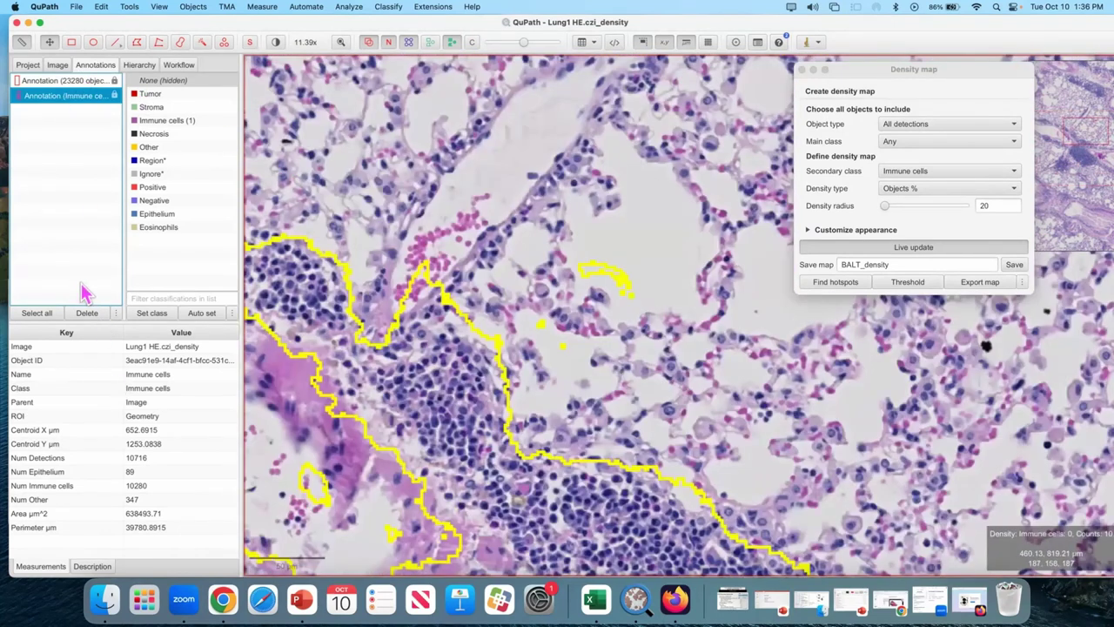
Step: Delete the Immune cells annotation and recreate it with density threshold 75, covering 526752.59 µm²
click(87, 312)
click(644, 322)
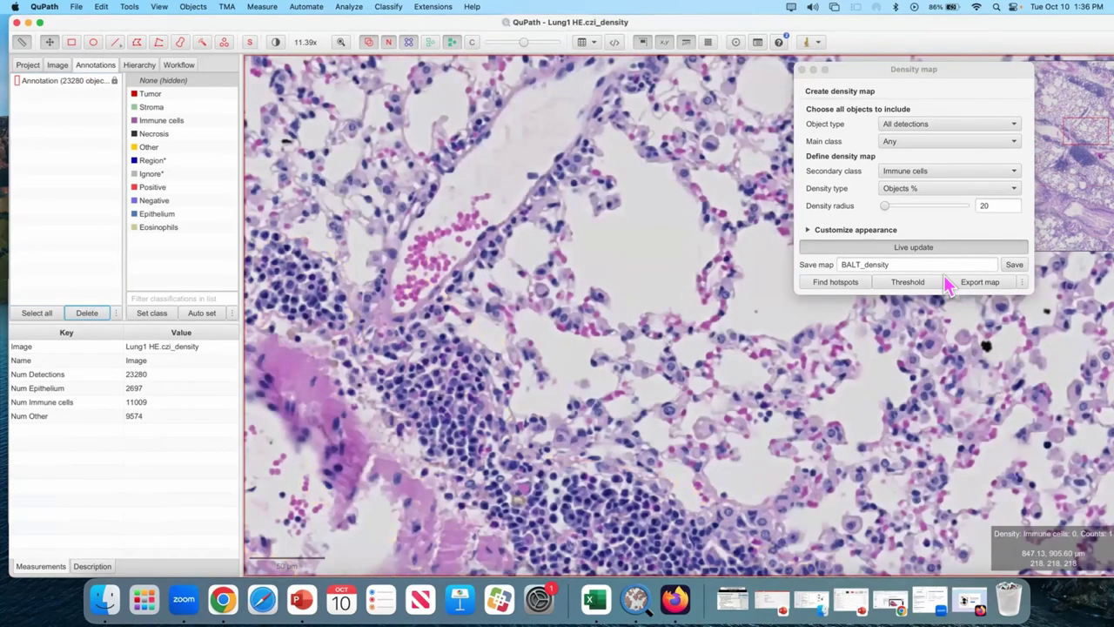
click(902, 282)
double_click(1005, 152)
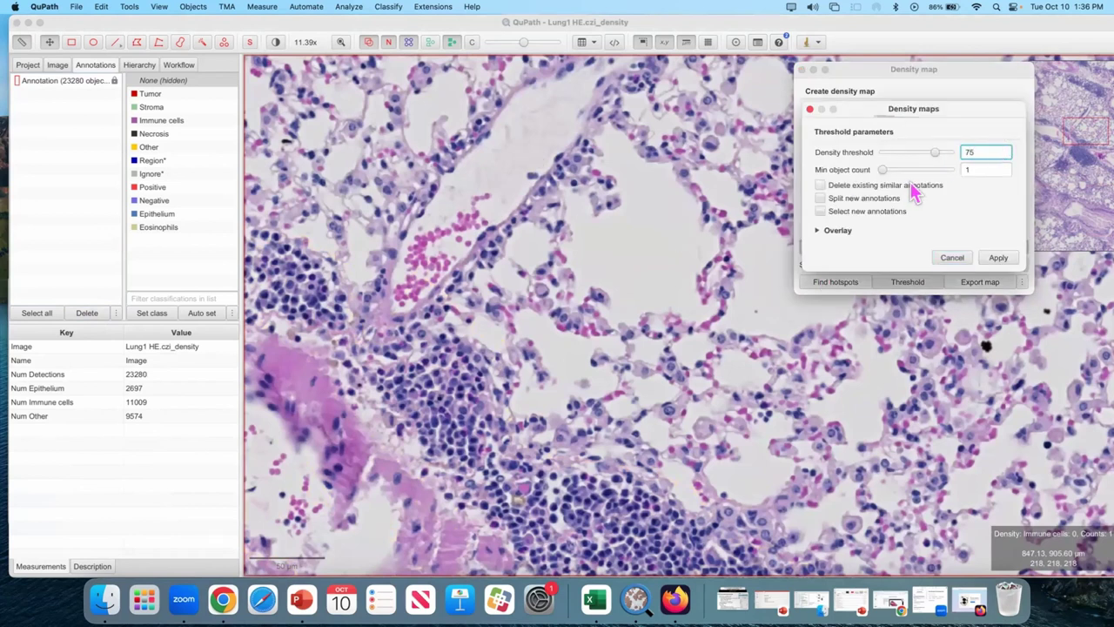
click(997, 258)
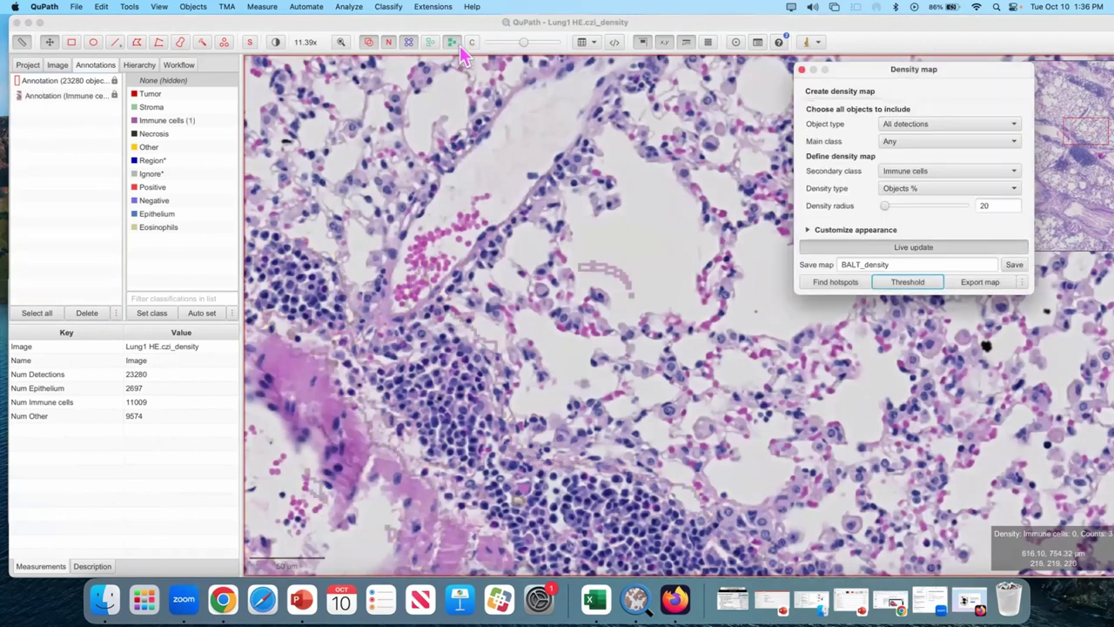
click(26, 96)
scroll(550, 271, down, 5)
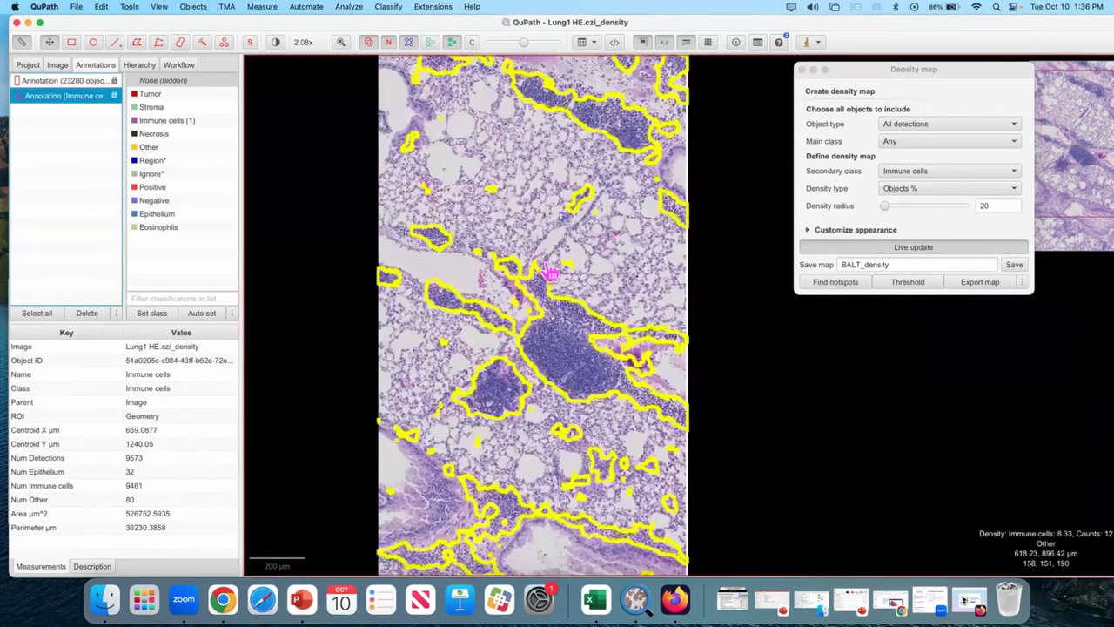
scroll(553, 279, down, 1)
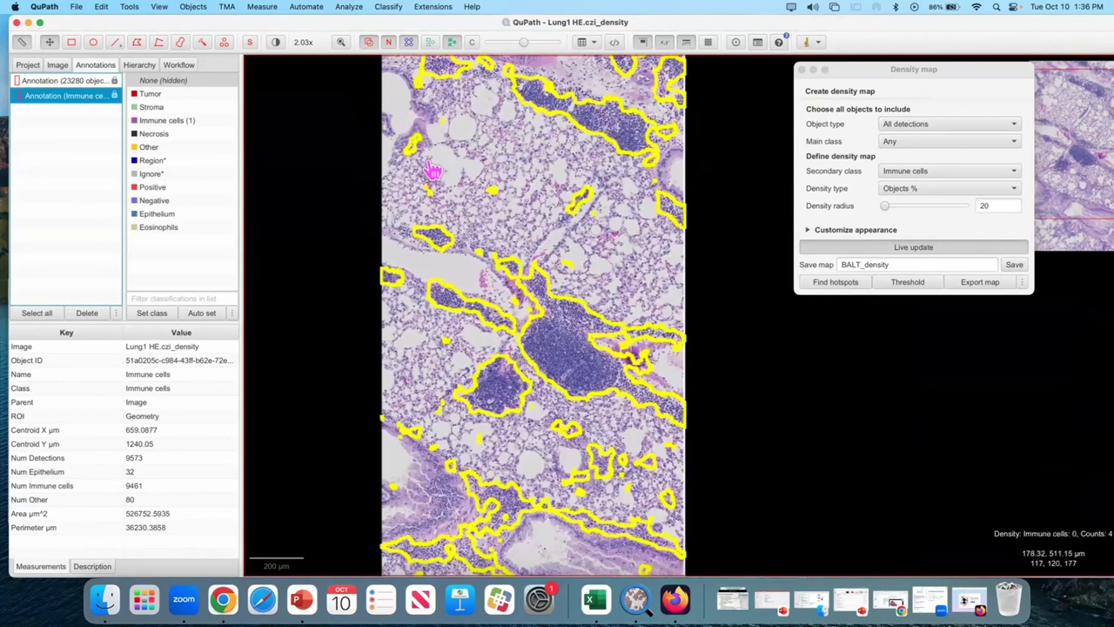
scroll(433, 172, down, 2)
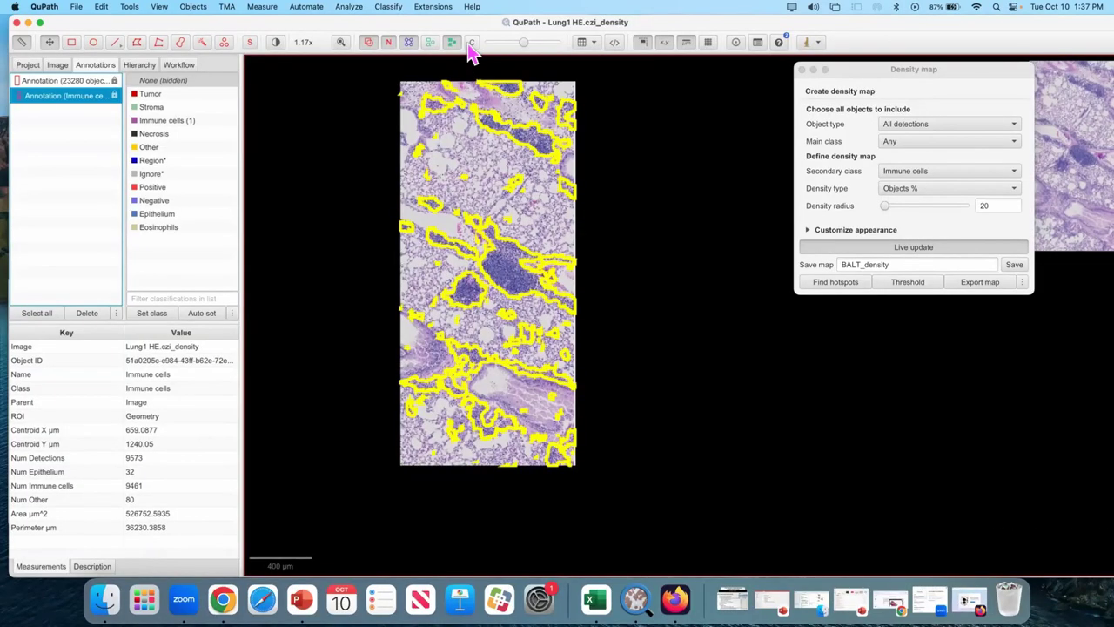
click(469, 47)
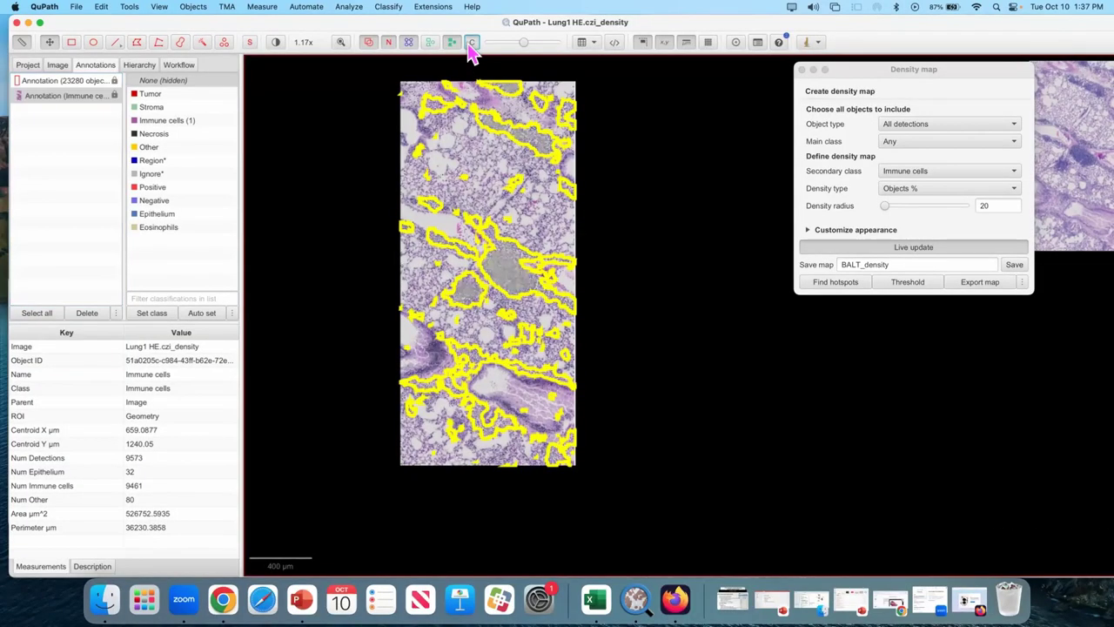
click(640, 225)
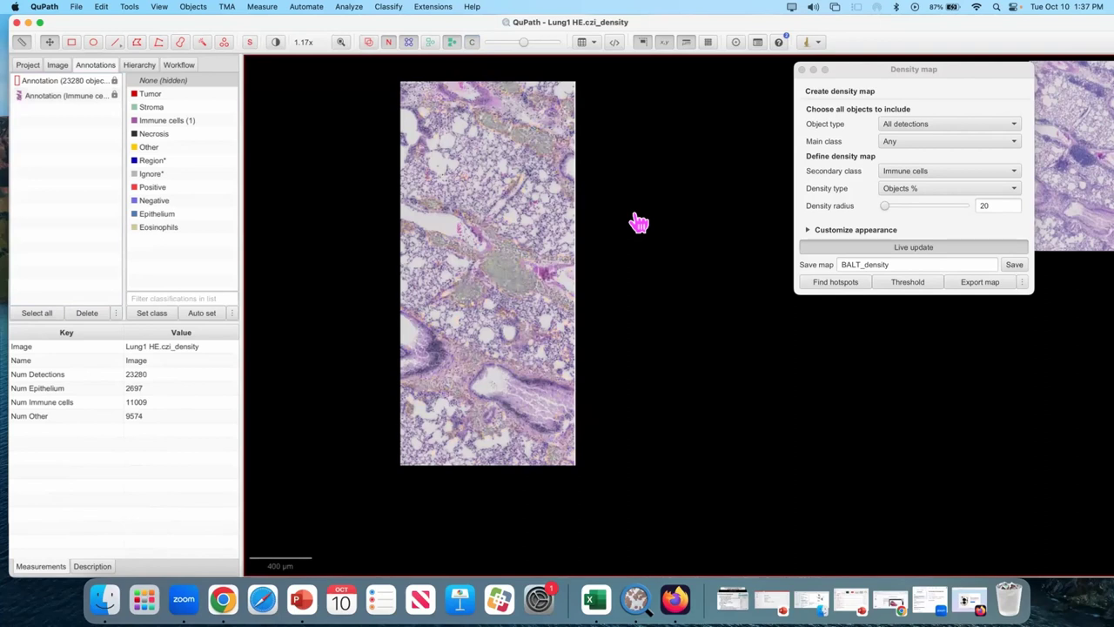
click(77, 7)
mouse_move(193, 148)
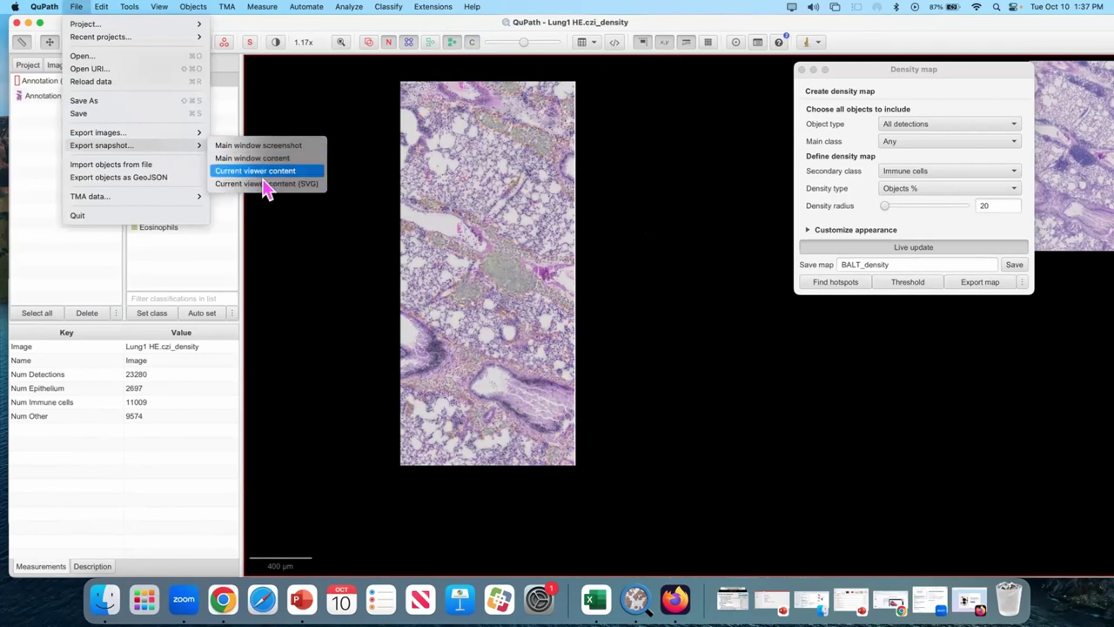
click(635, 252)
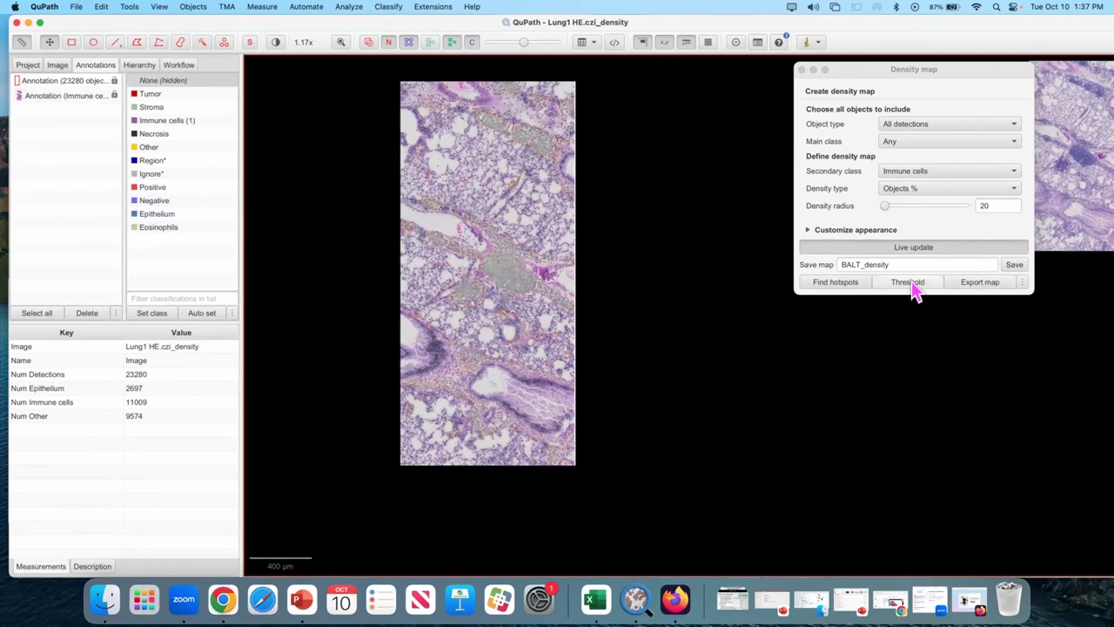
click(897, 288)
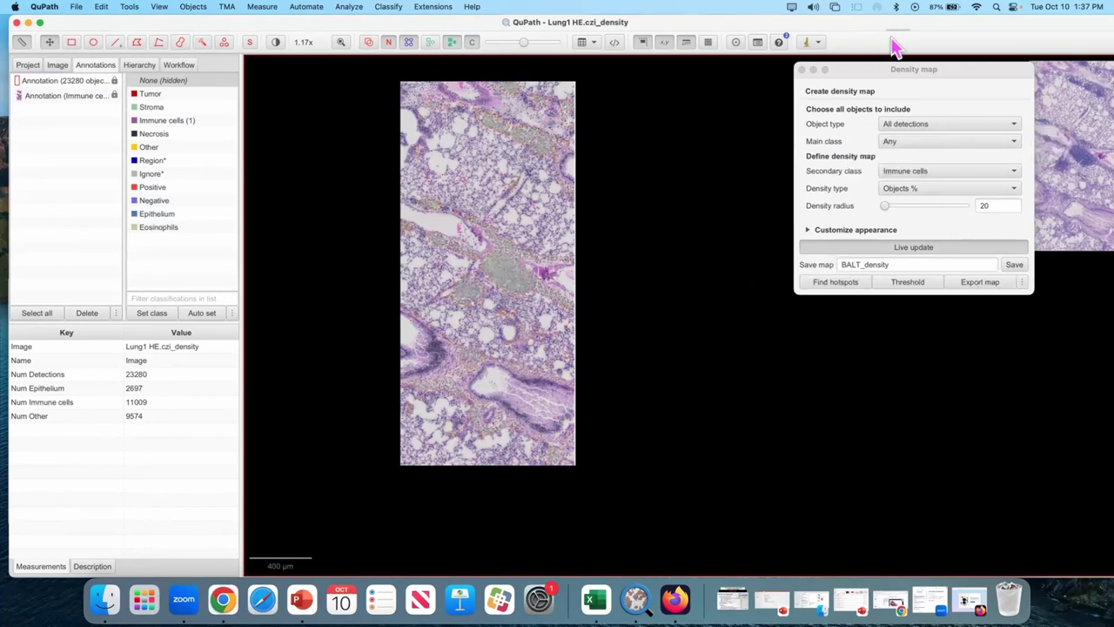
drag(905, 70, 778, 67)
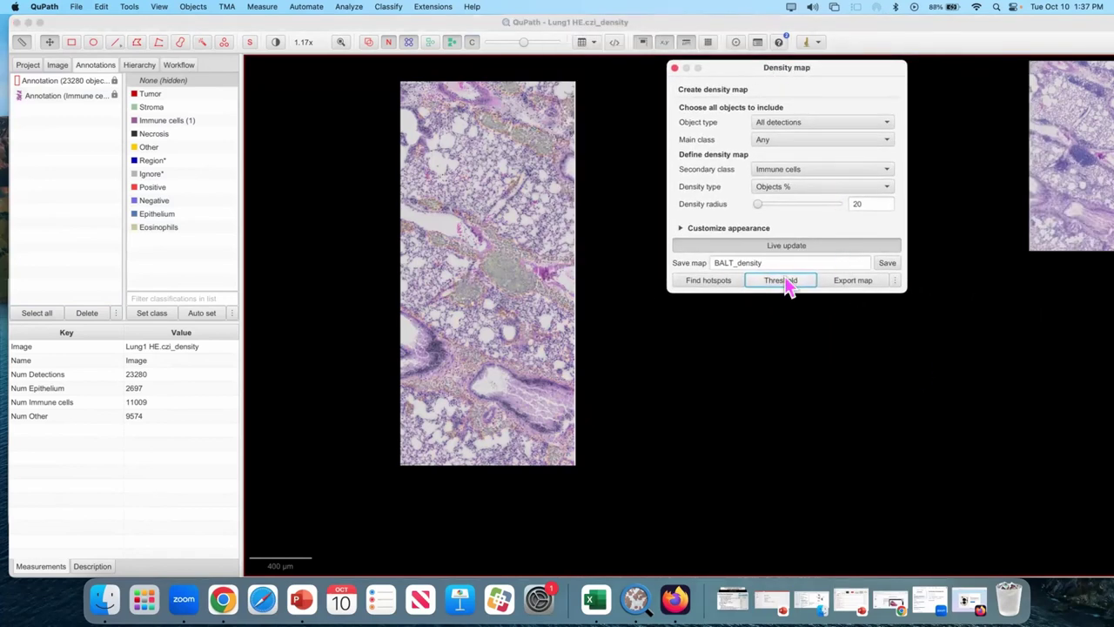
click(733, 285)
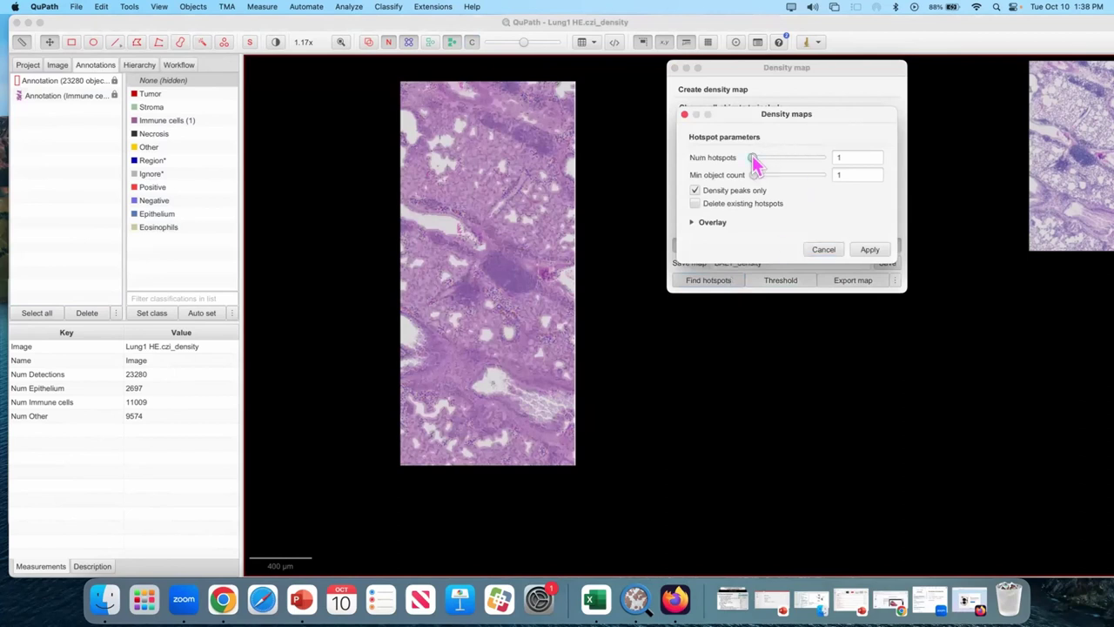
drag(764, 167, 774, 166)
click(870, 250)
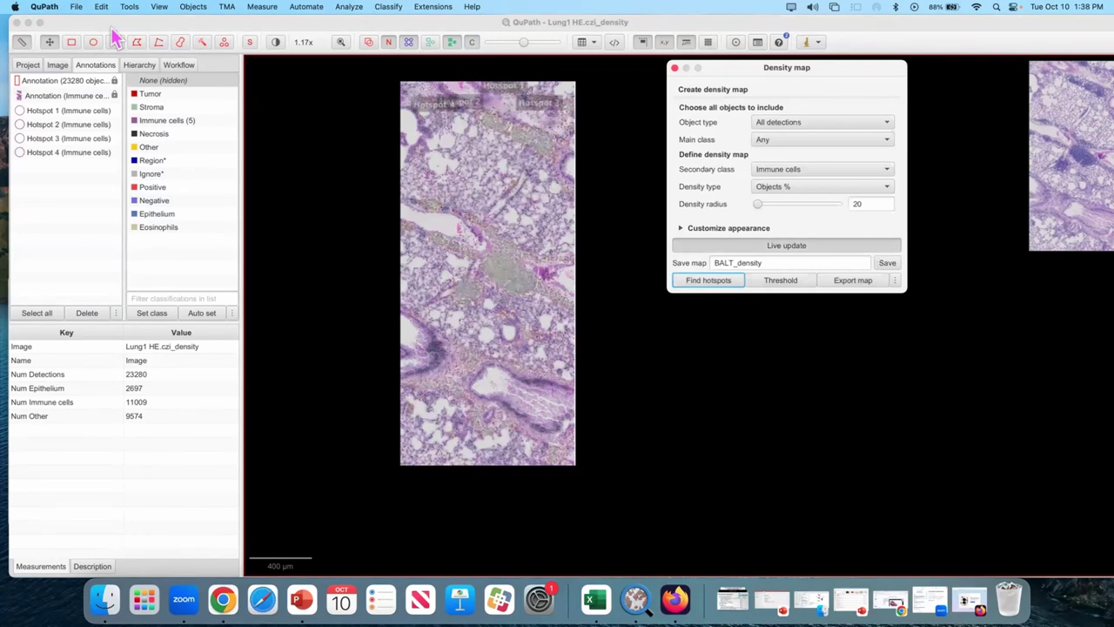
click(87, 98)
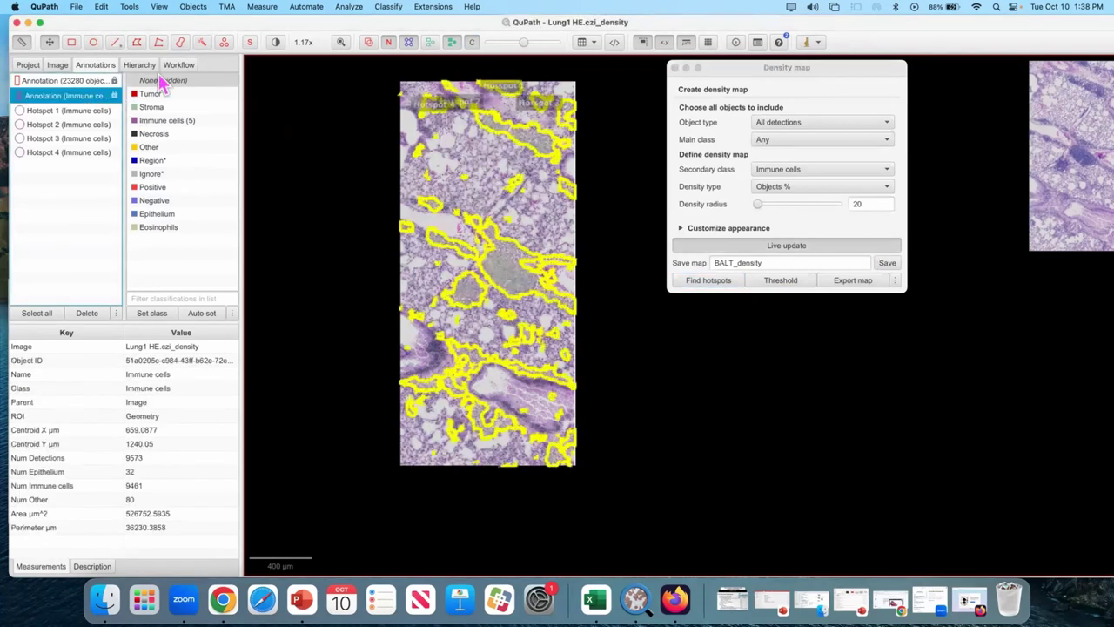
click(42, 111)
click(49, 126)
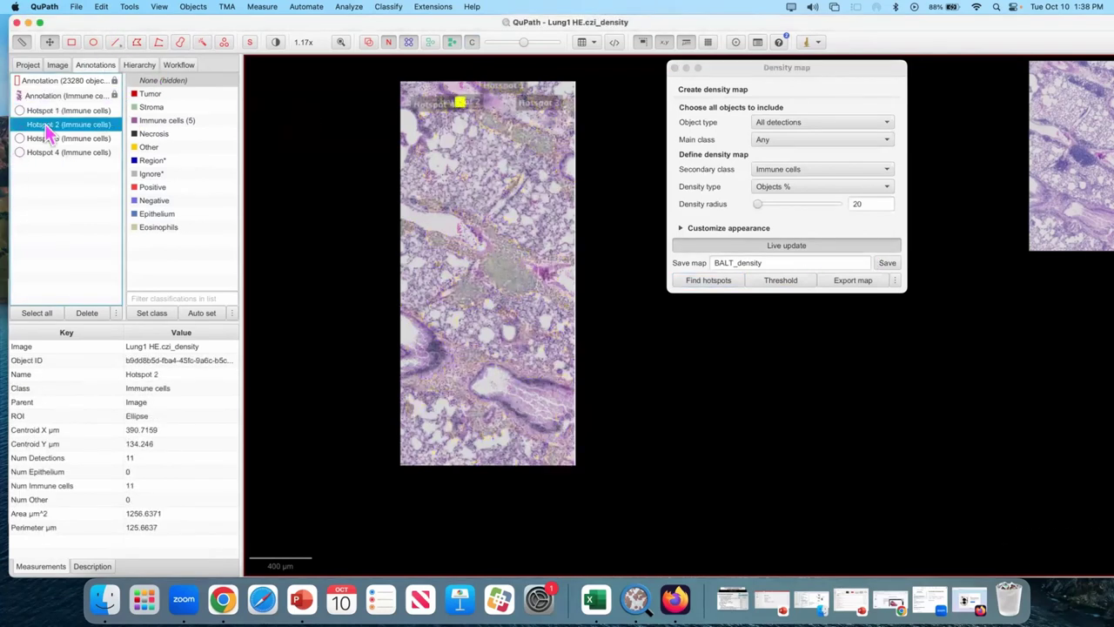
click(54, 141)
click(63, 153)
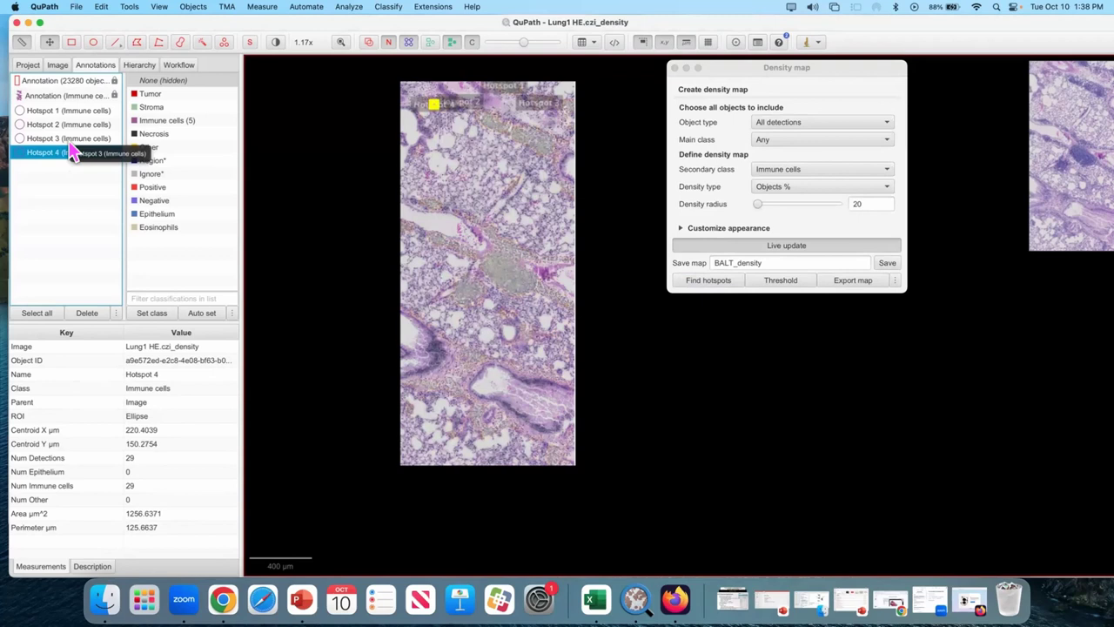
scroll(410, 95, up, 10)
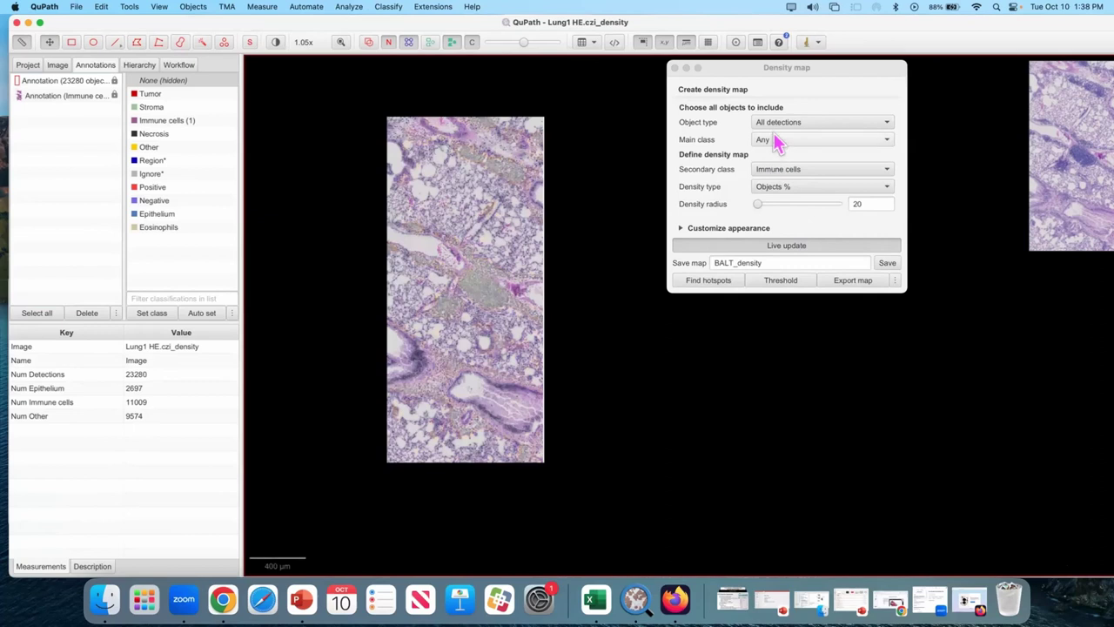
Step: Set the density map's secondary class to Epithelium
click(708, 171)
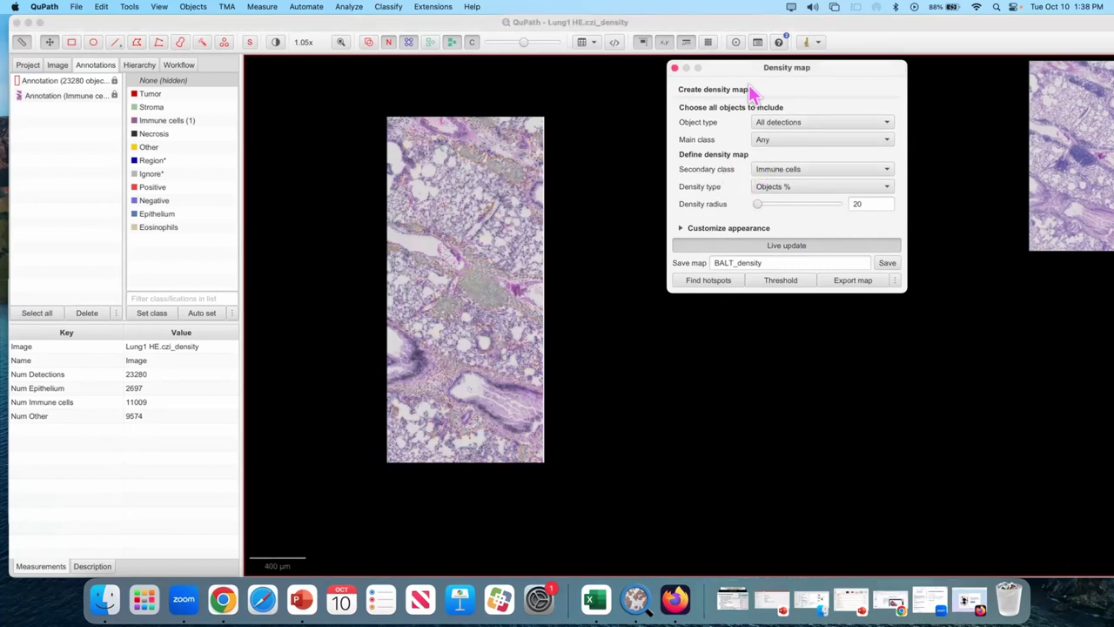
drag(762, 67, 757, 76)
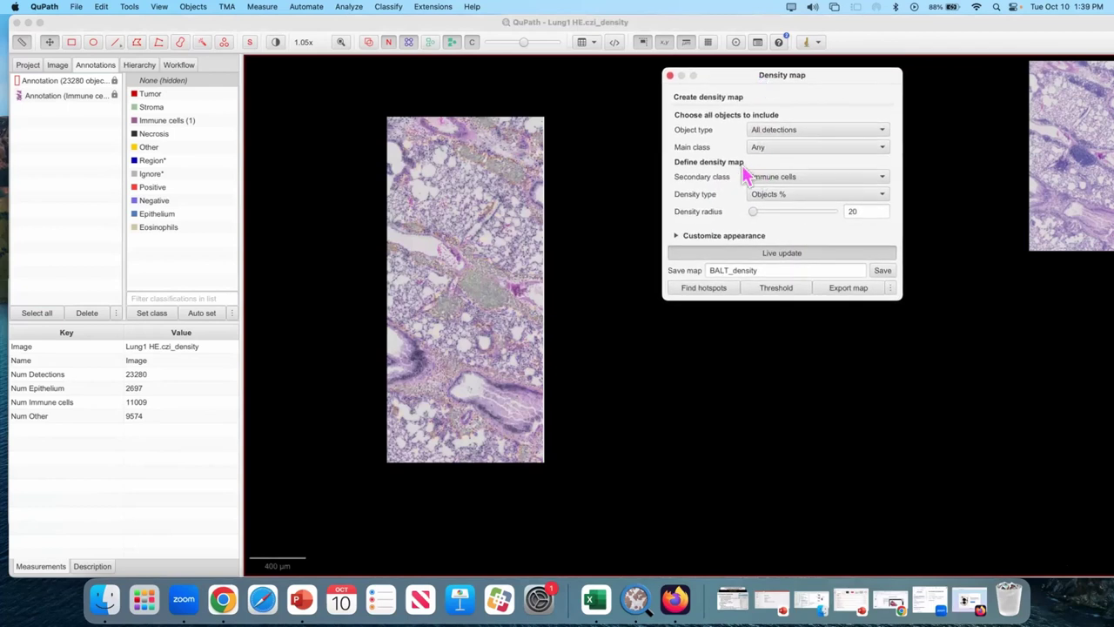
click(786, 183)
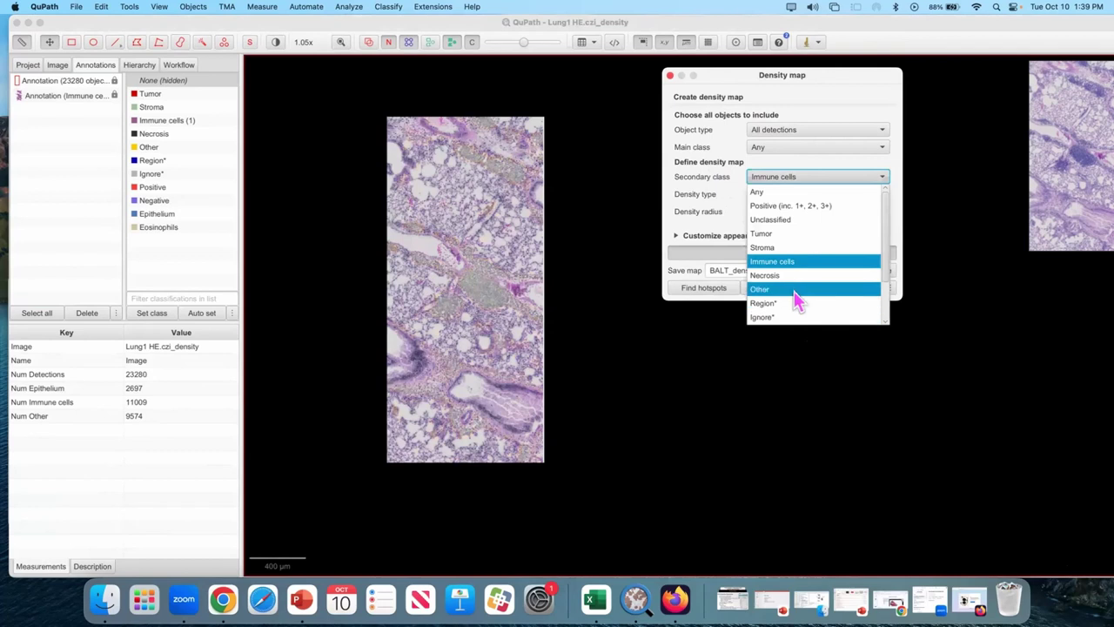
scroll(794, 296, down, 3)
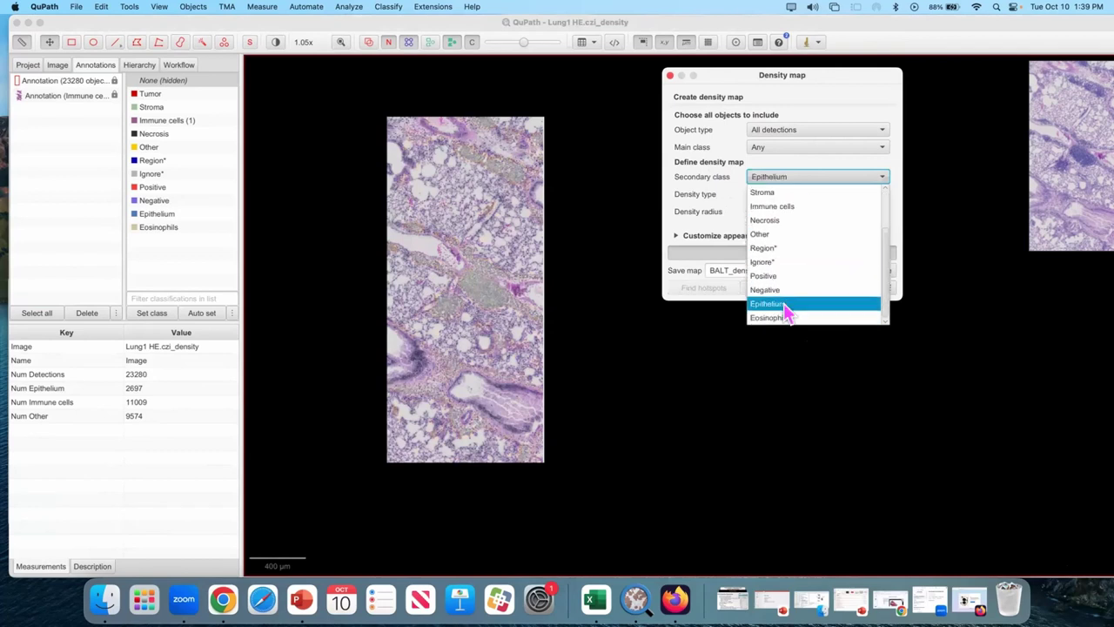
click(783, 305)
scroll(470, 391, up, 5)
scroll(487, 410, up, 2)
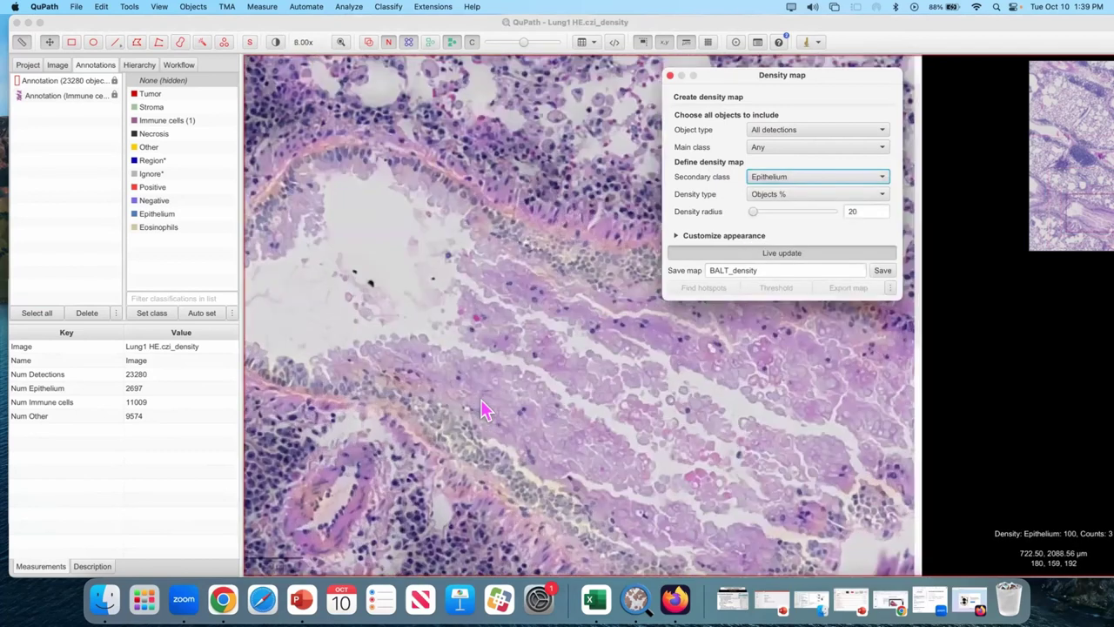
scroll(518, 444, up, 5)
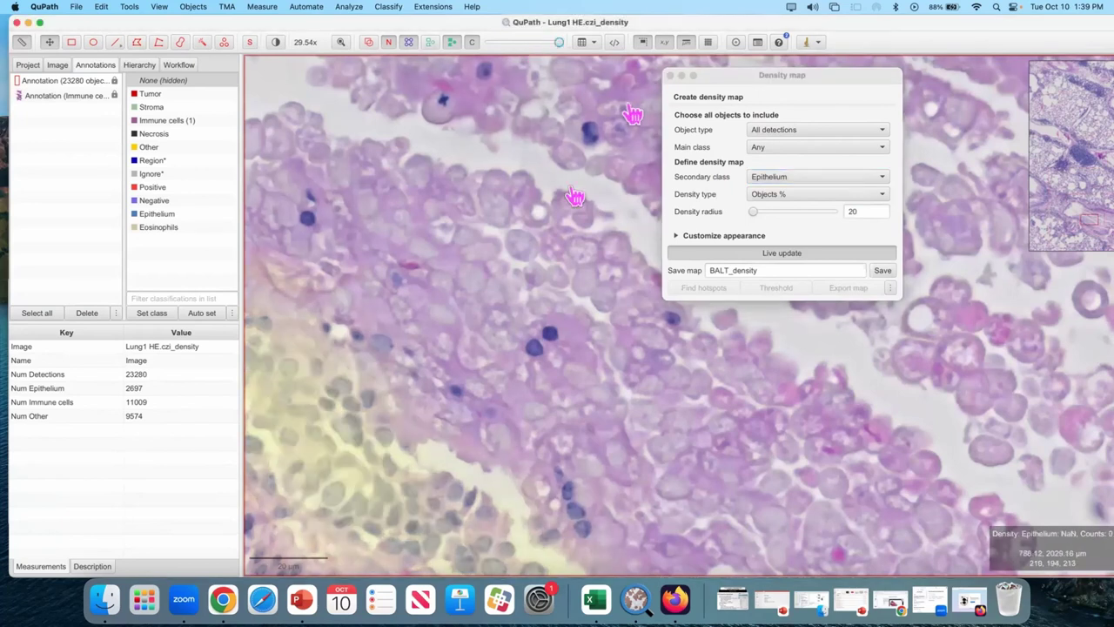
scroll(490, 336, down, 5)
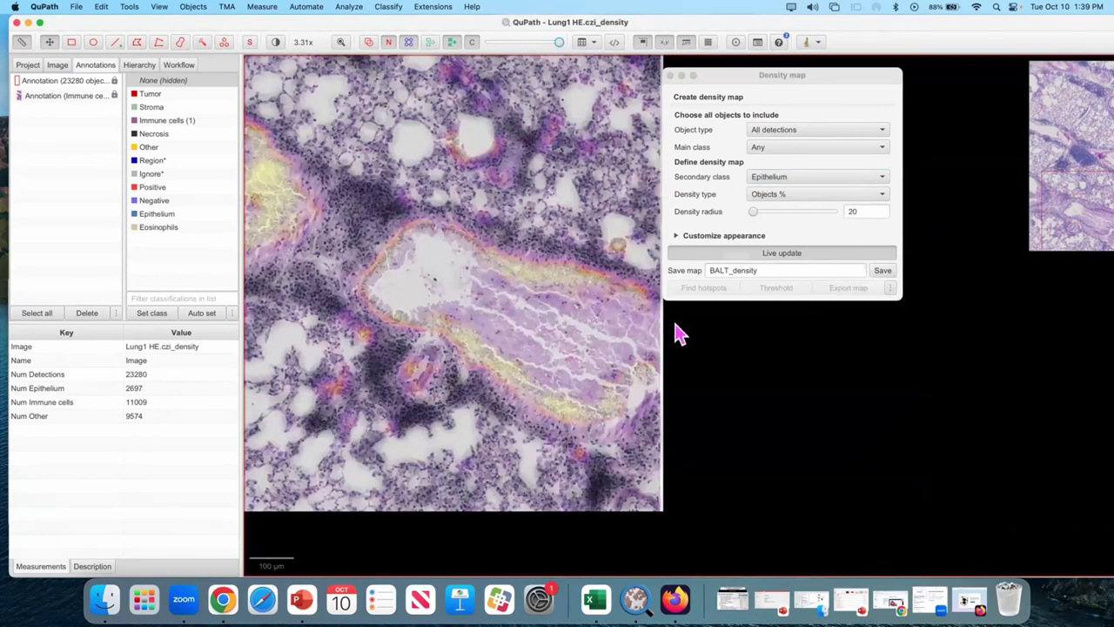
Step: Rename the map from BALT to Epi_density and save it
double_click(720, 270)
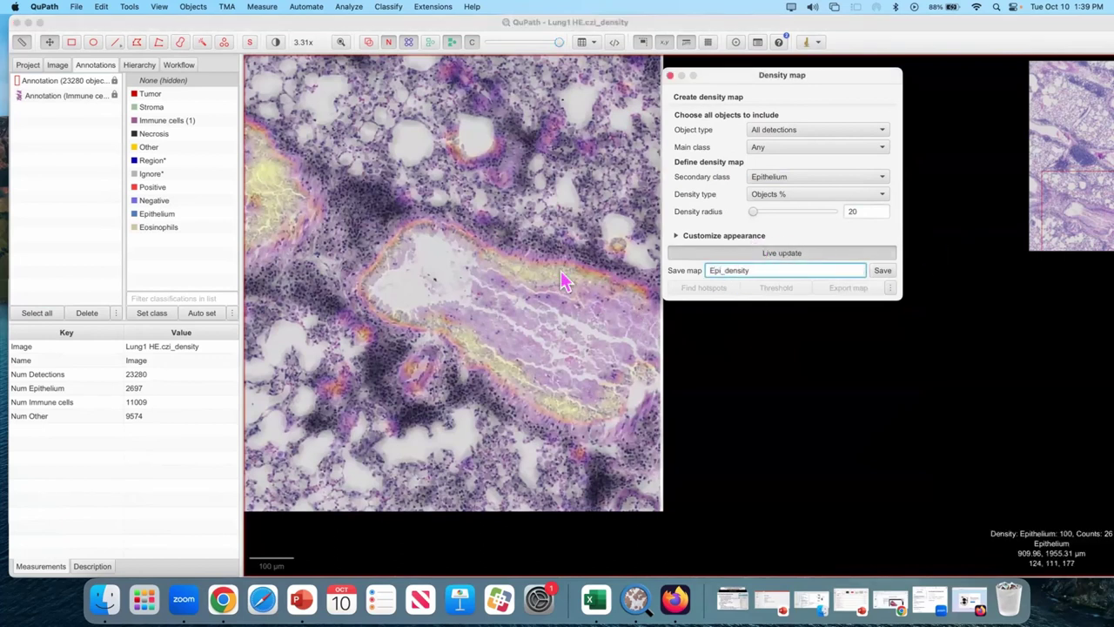
scroll(569, 256, up, 10)
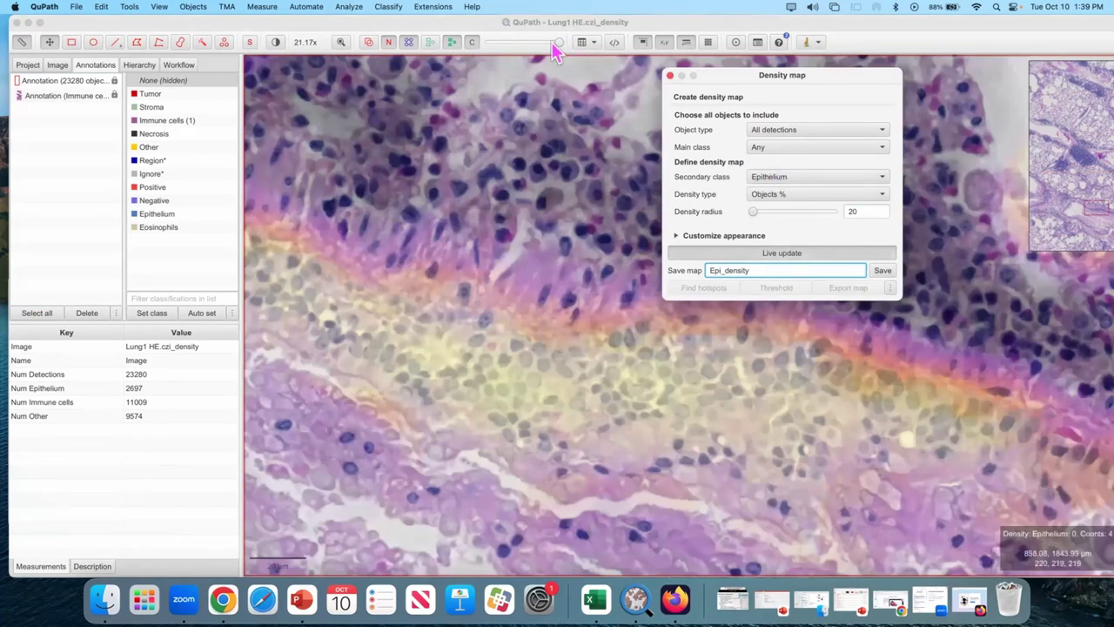
scroll(300, 133, down, 5)
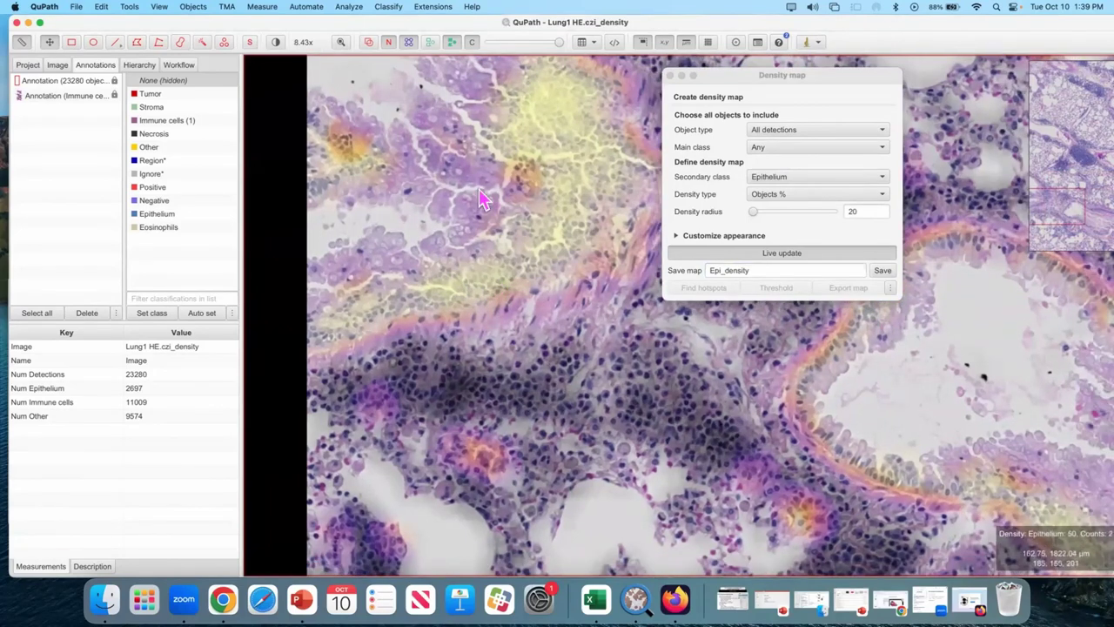
drag(483, 200, 474, 336)
scroll(474, 336, down, 10)
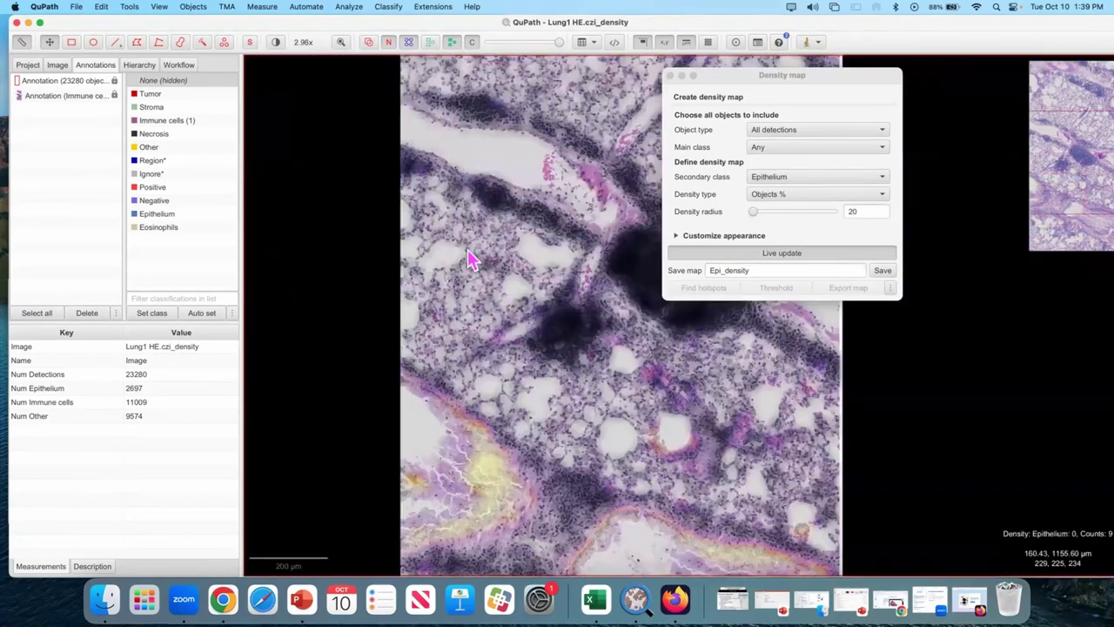
scroll(487, 196, up, 10)
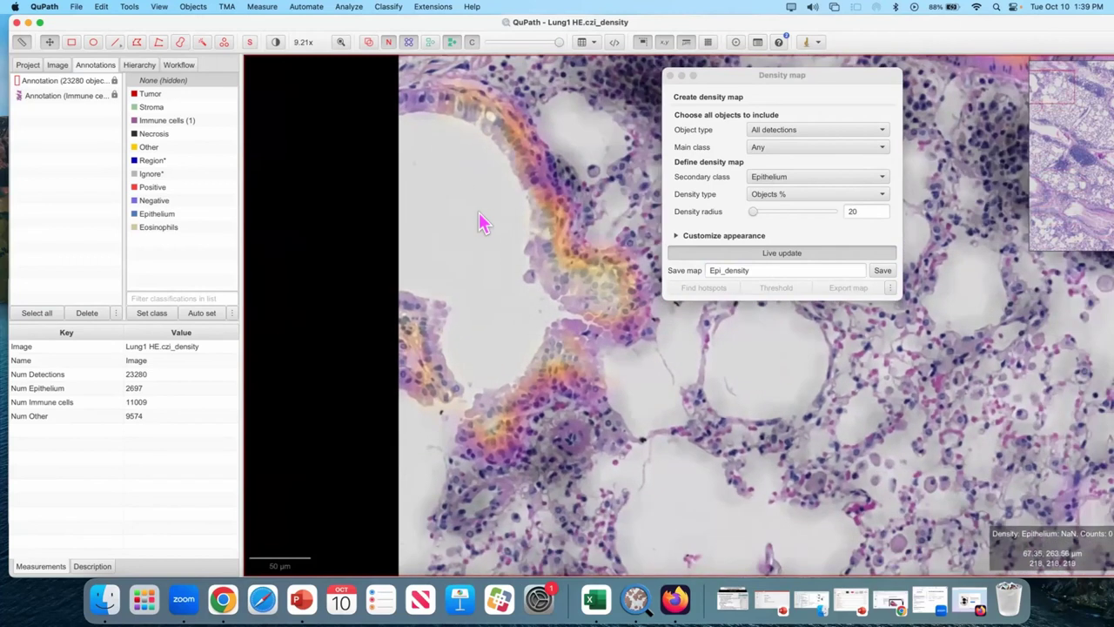
click(882, 271)
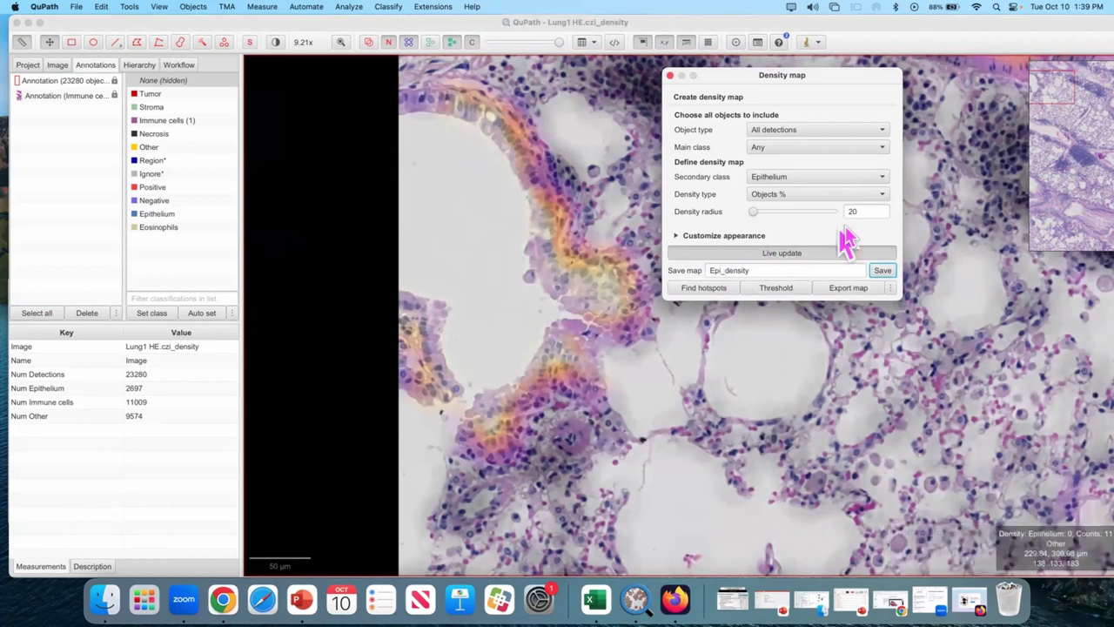
Step: Preview epithelium density thresholds around 84 and 22.79, fading the density overlay, without creating annotations
click(775, 288)
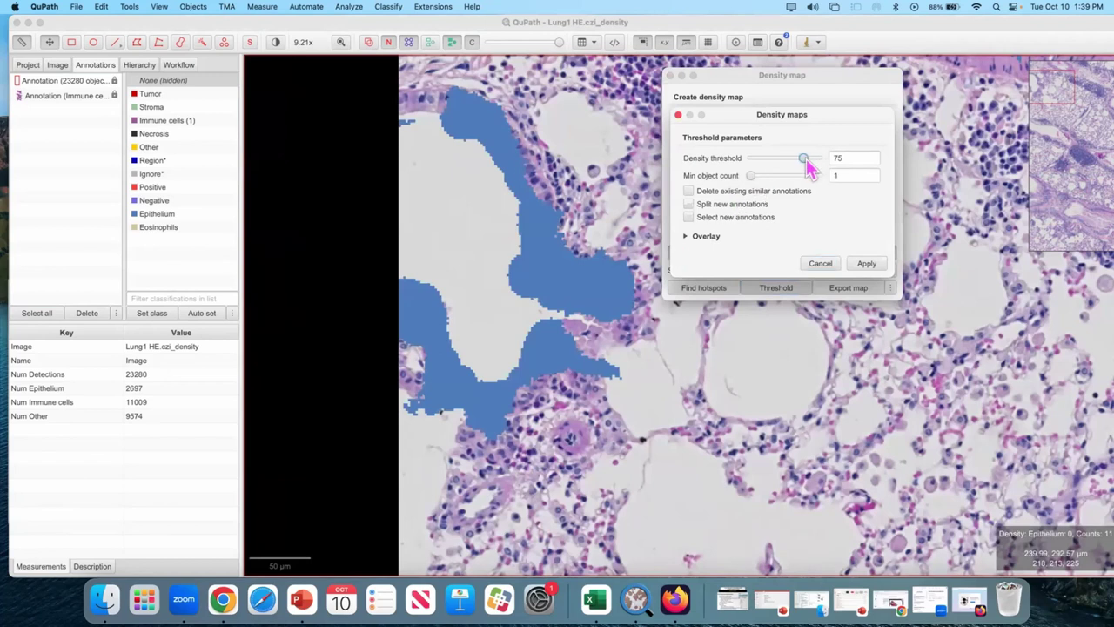
mouse_move(804, 158)
mouse_down()
mouse_move(841, 159)
mouse_move(753, 170)
mouse_move(810, 158)
mouse_up()
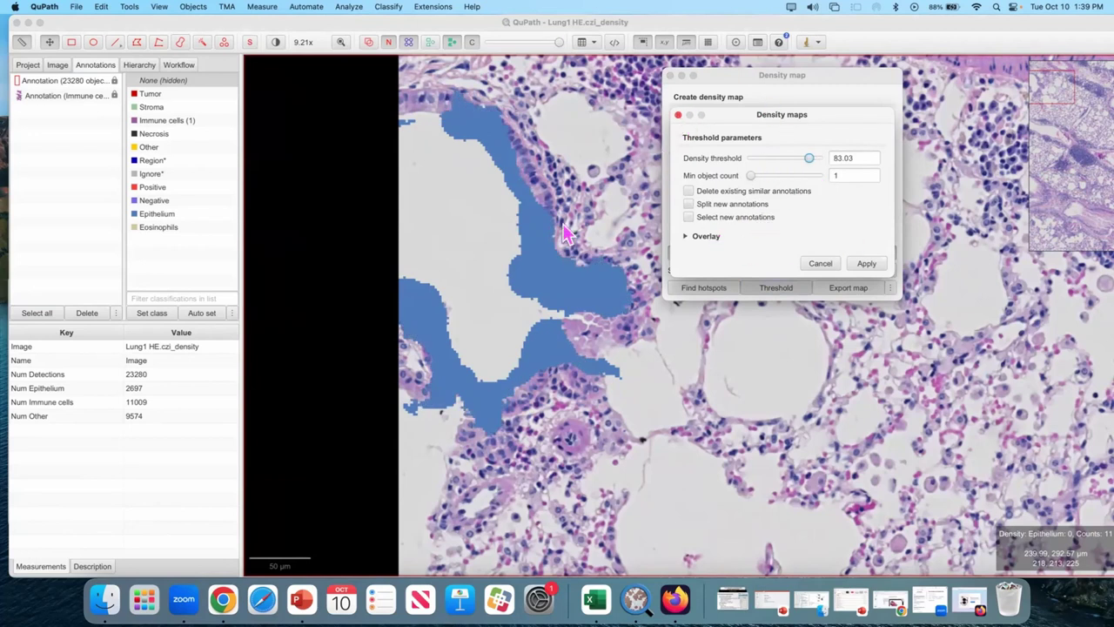
click(678, 115)
scroll(564, 61, up, 5)
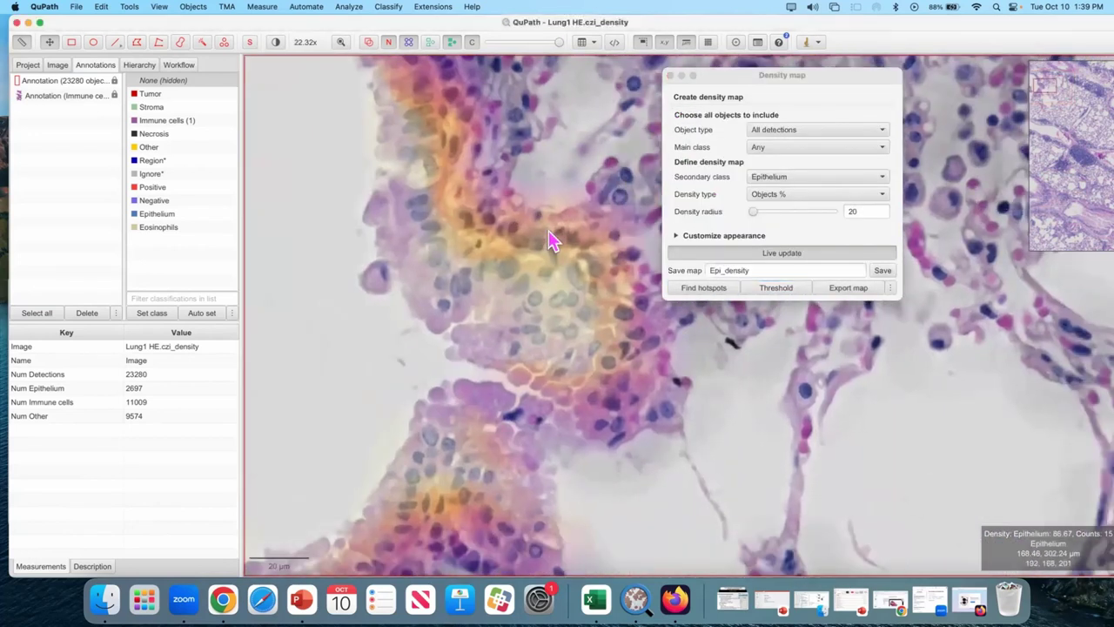
drag(561, 56, 518, 54)
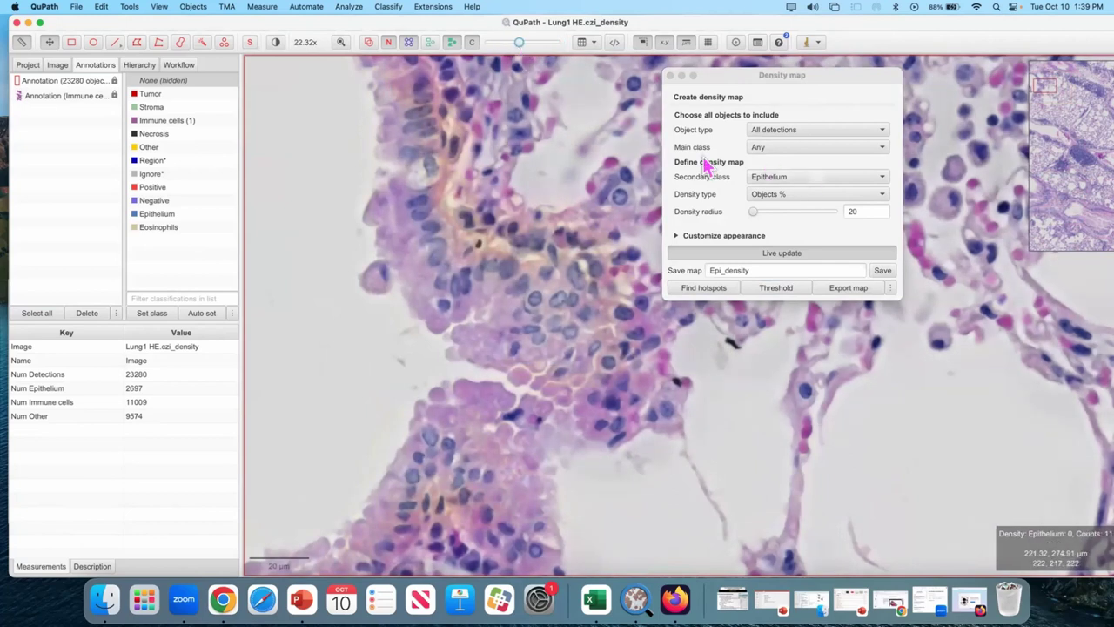
click(756, 289)
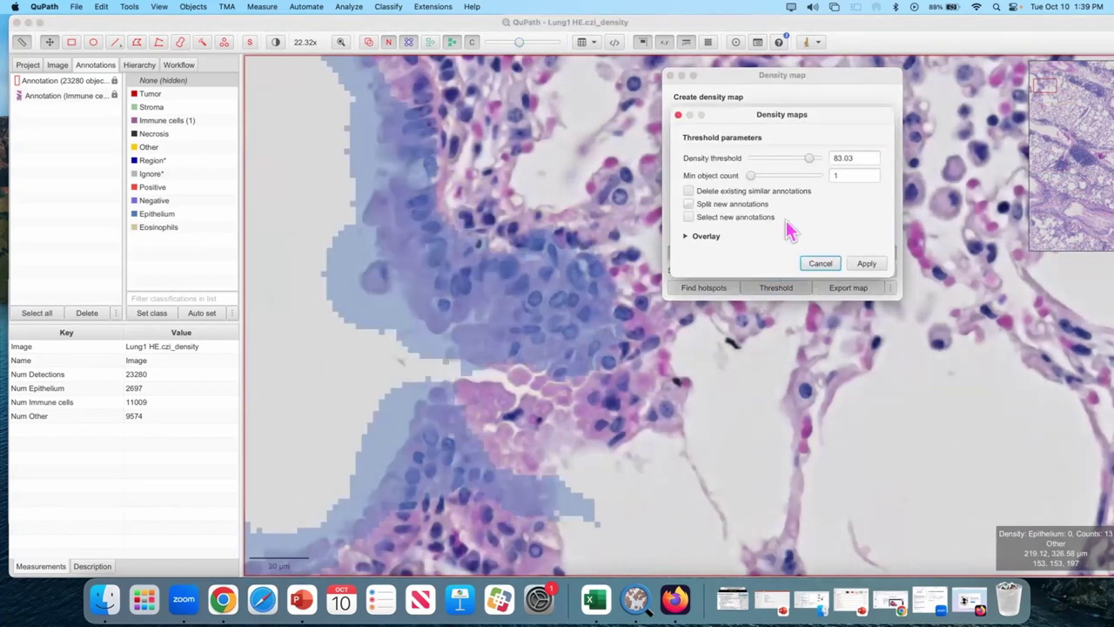
click(768, 159)
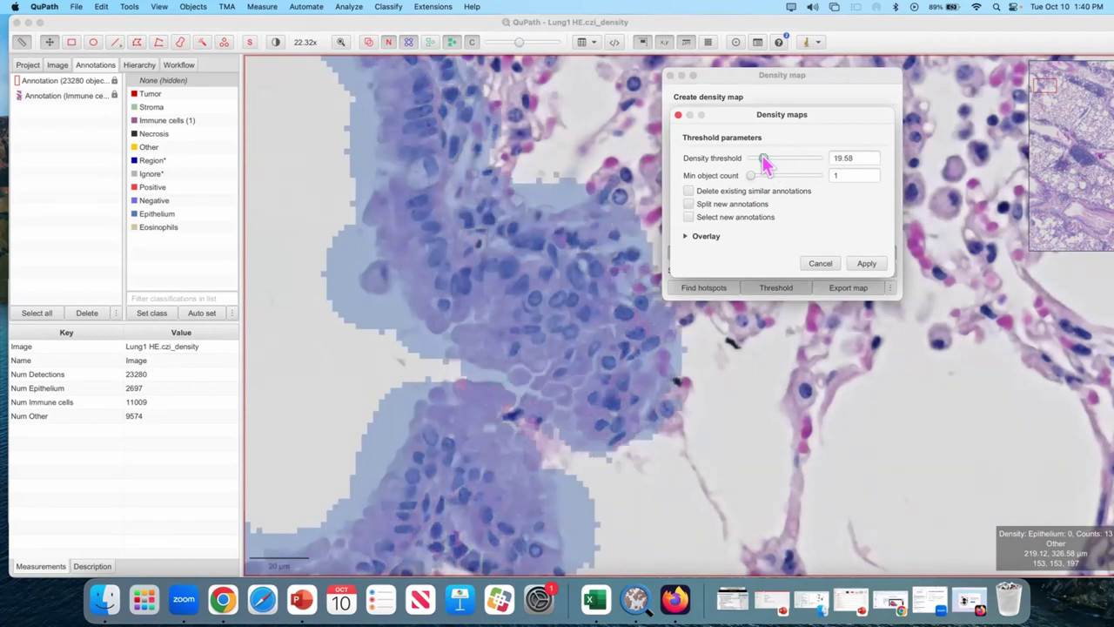
mouse_move(775, 160)
mouse_down()
mouse_move(821, 165)
mouse_move(766, 154)
mouse_up()
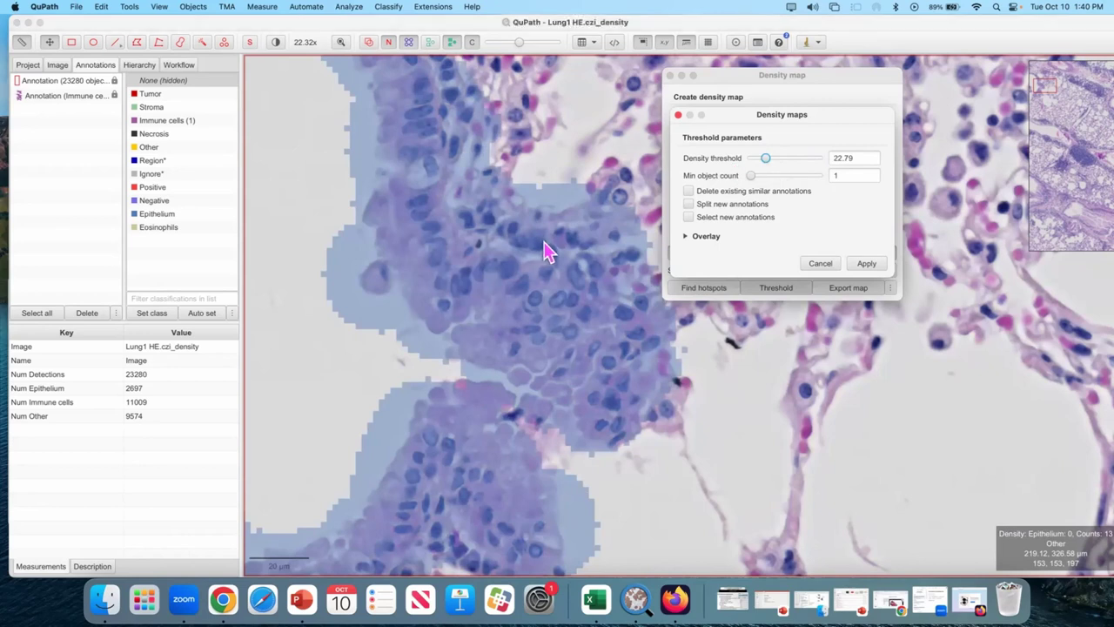
click(819, 263)
scroll(609, 331, down, 5)
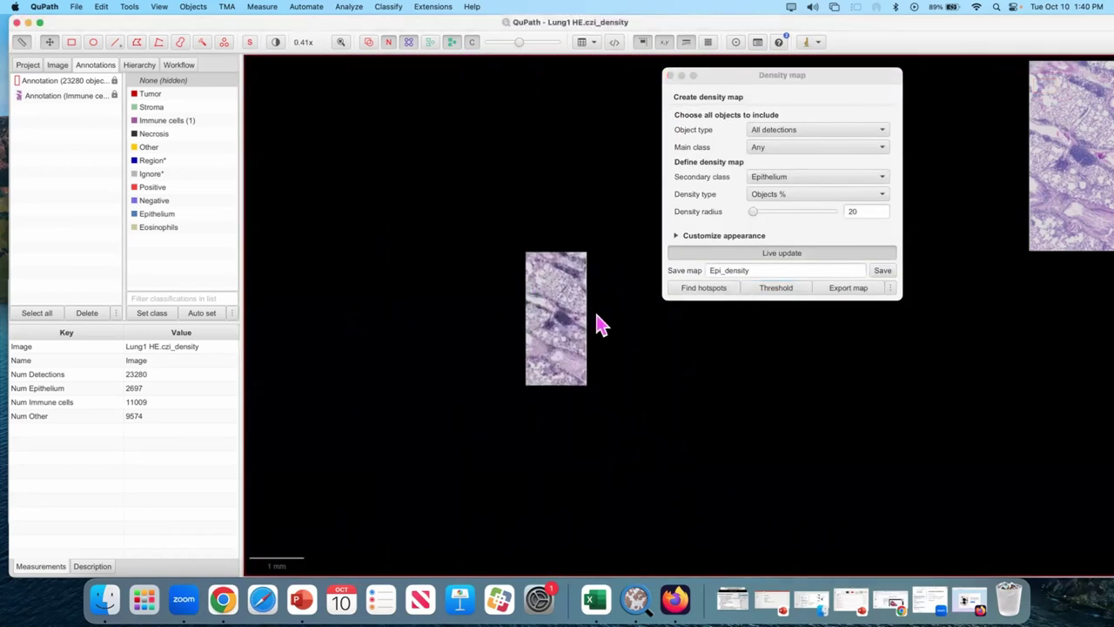
scroll(484, 409, up, 5)
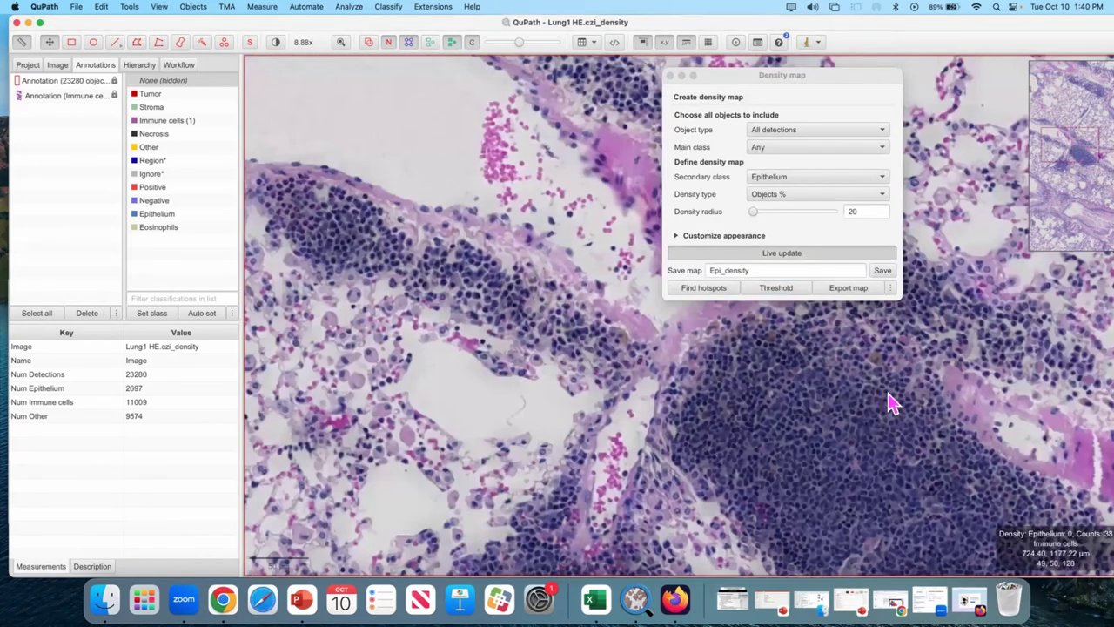
scroll(269, 329, down, 4)
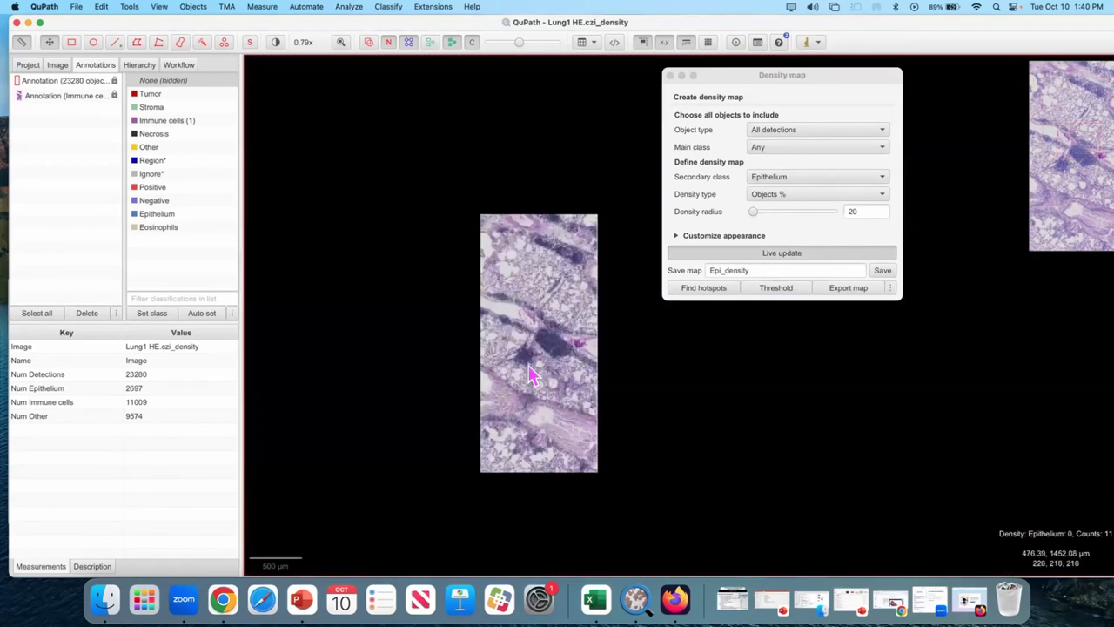
scroll(501, 441, up, 5)
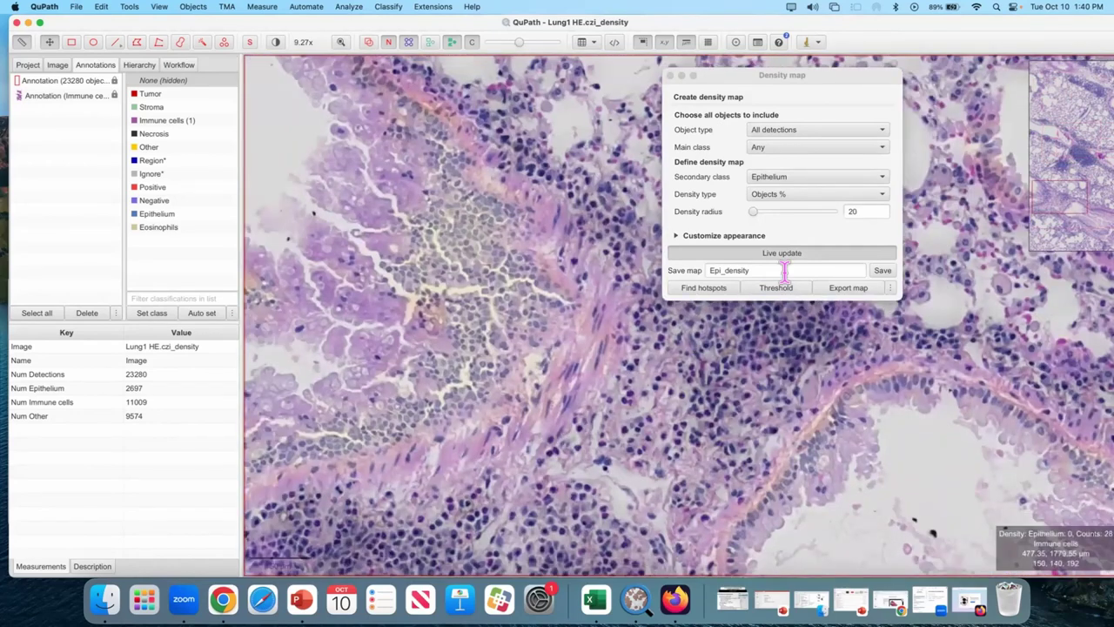
Step: Threshold Epi_density at 28.41 to create the Epithelium annotation and close the density map window
click(777, 289)
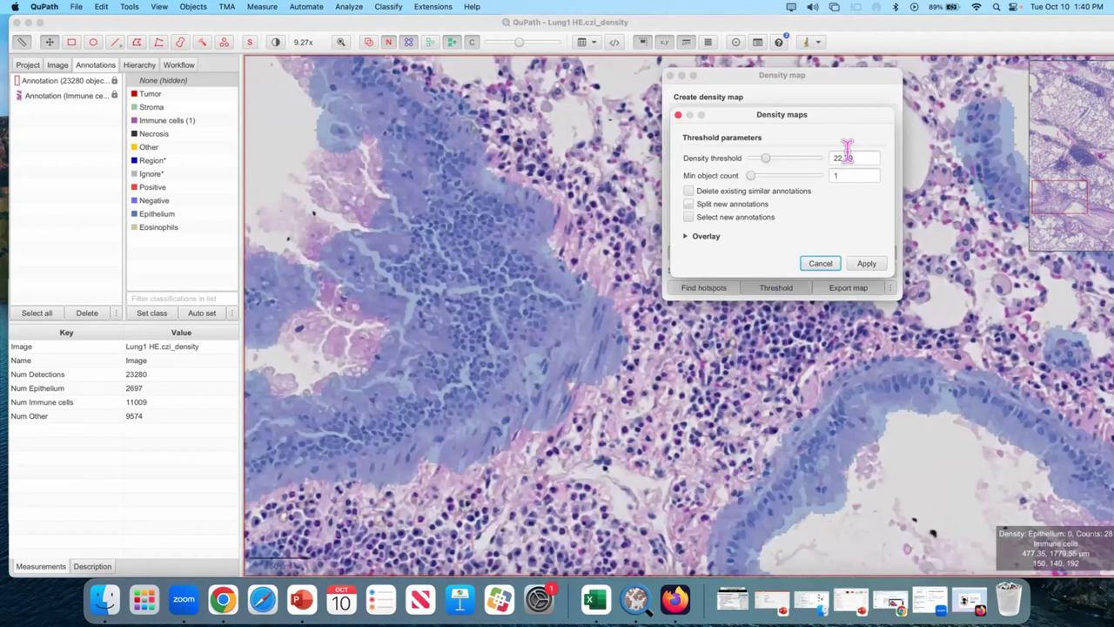
mouse_move(766, 158)
mouse_down()
mouse_move(794, 168)
mouse_move(757, 173)
mouse_move(801, 162)
mouse_move(772, 174)
mouse_up()
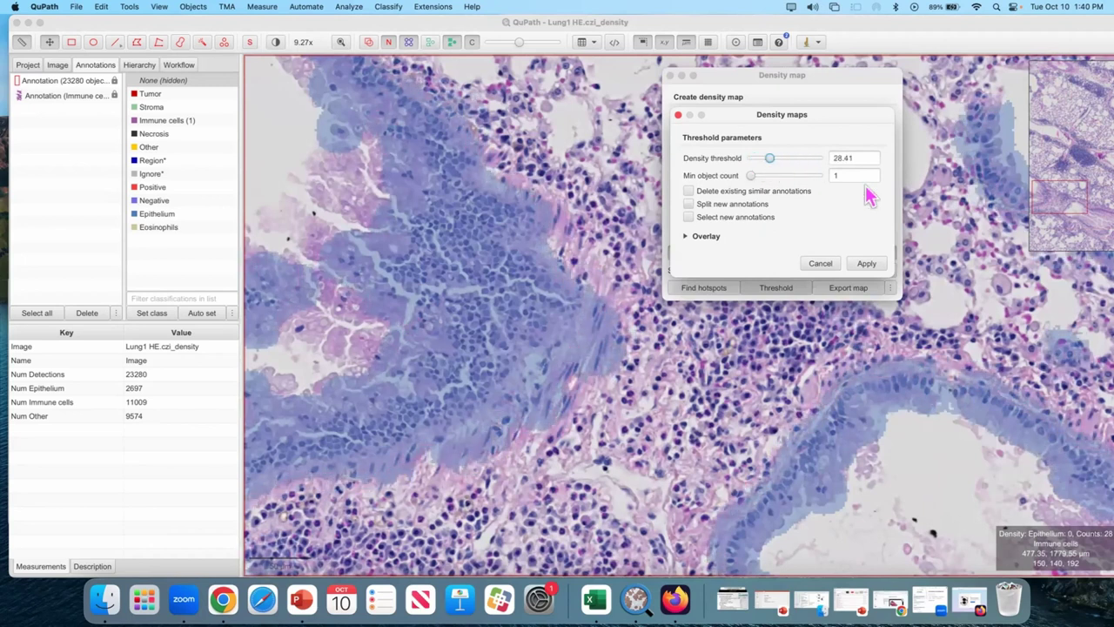
click(865, 265)
click(866, 265)
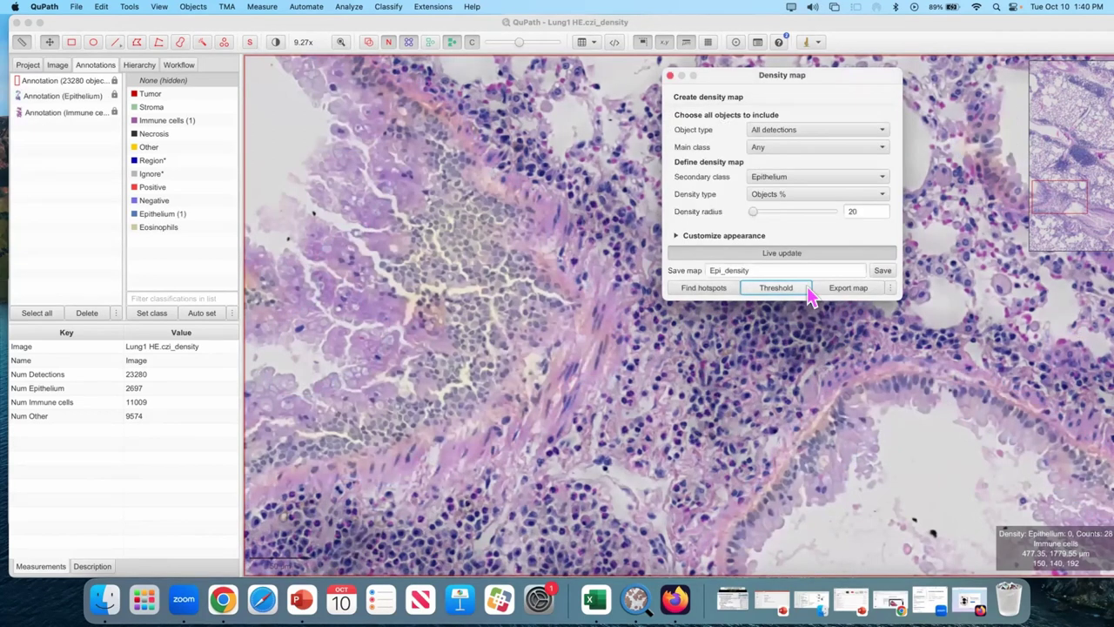
click(670, 76)
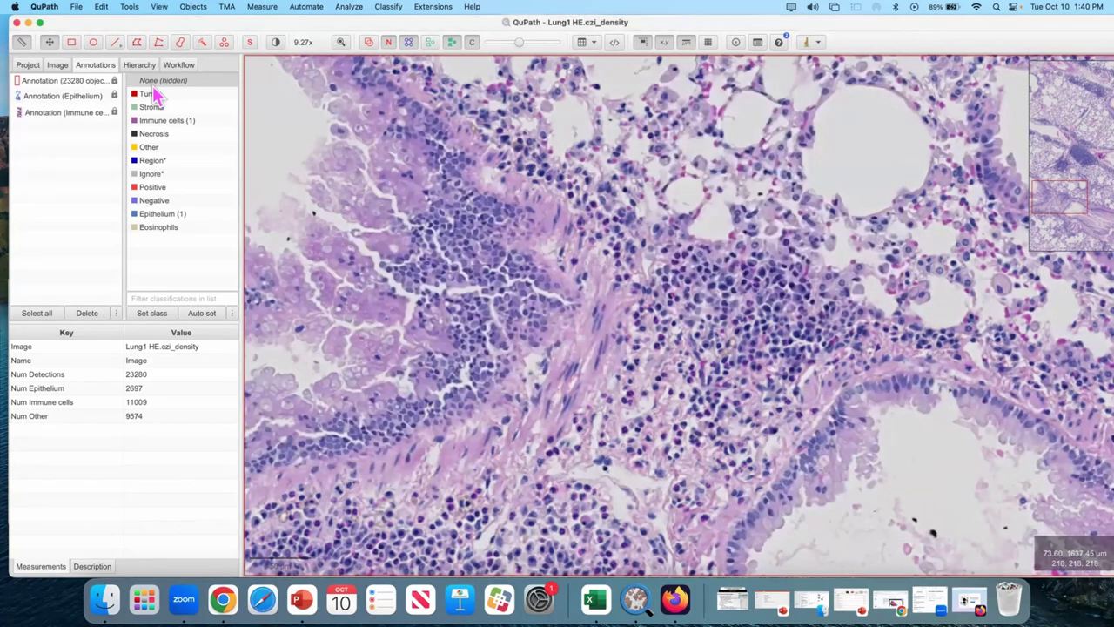
Step: Review the full-image, Epithelium and Immune cells annotations, then hide all annotation outlines
click(61, 83)
click(62, 97)
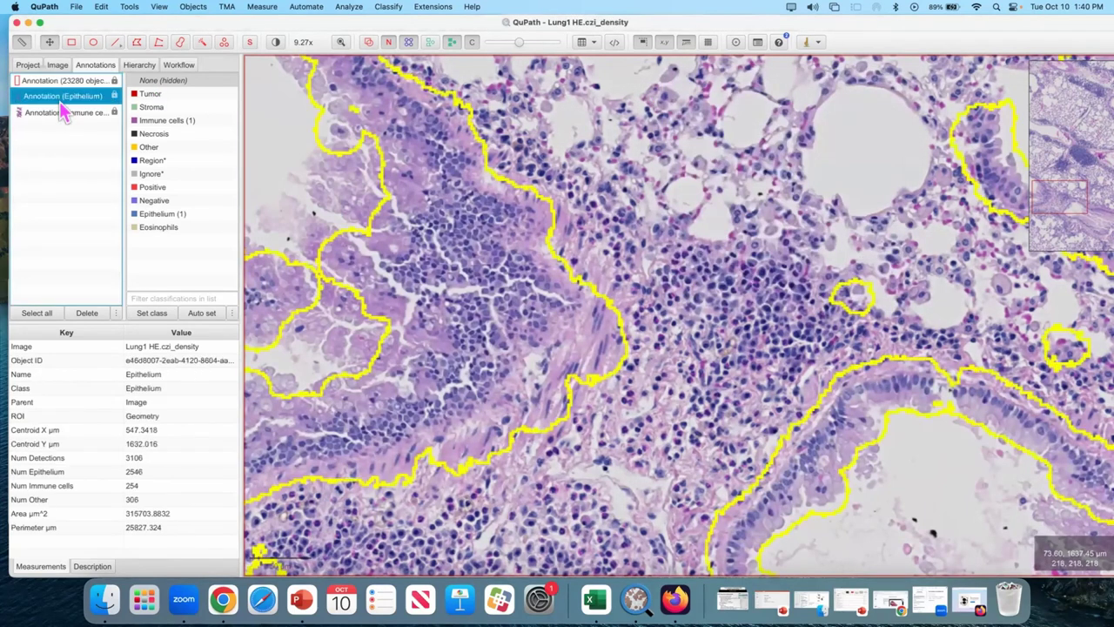
click(65, 113)
scroll(566, 165, down, 10)
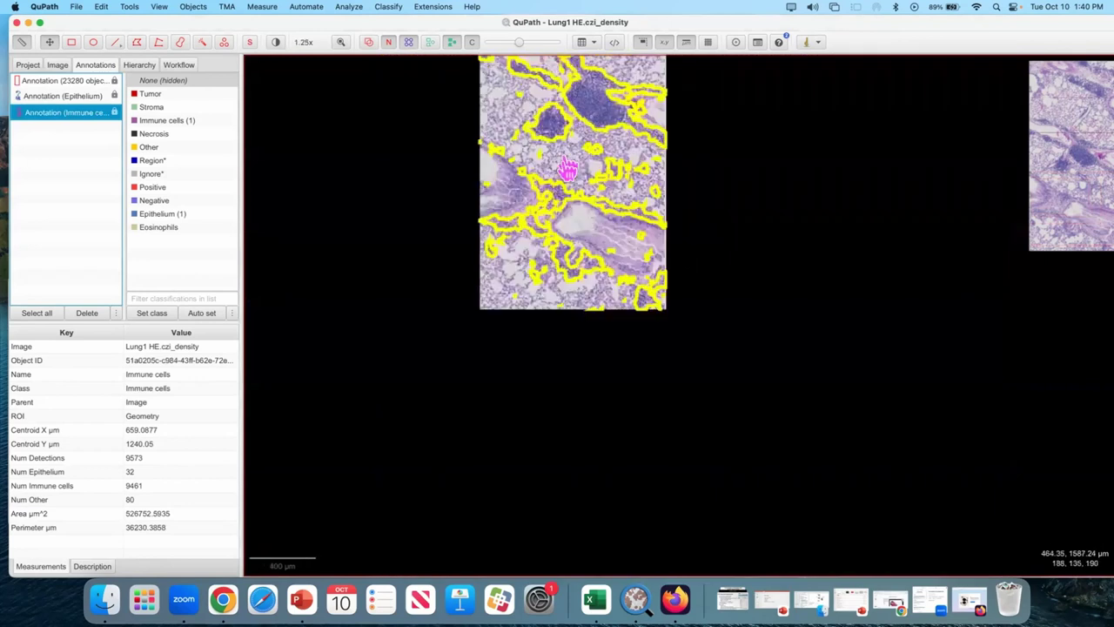
click(369, 42)
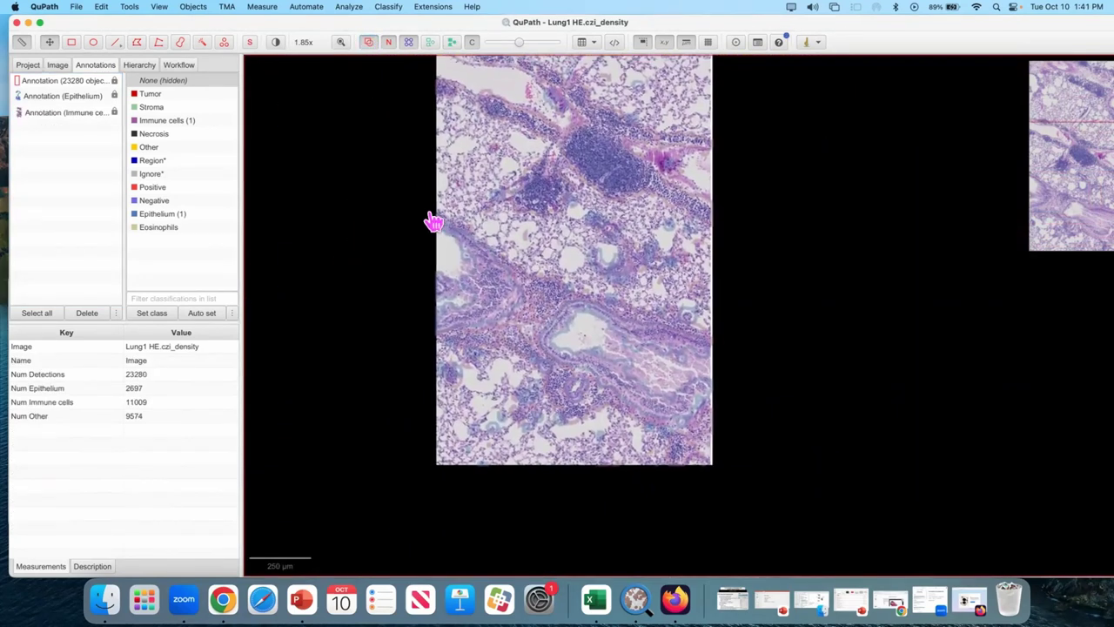
Step: Raise the detection overlay opacity, inspect an epithelial cell, and show the Epithelium annotation
drag(521, 45, 559, 43)
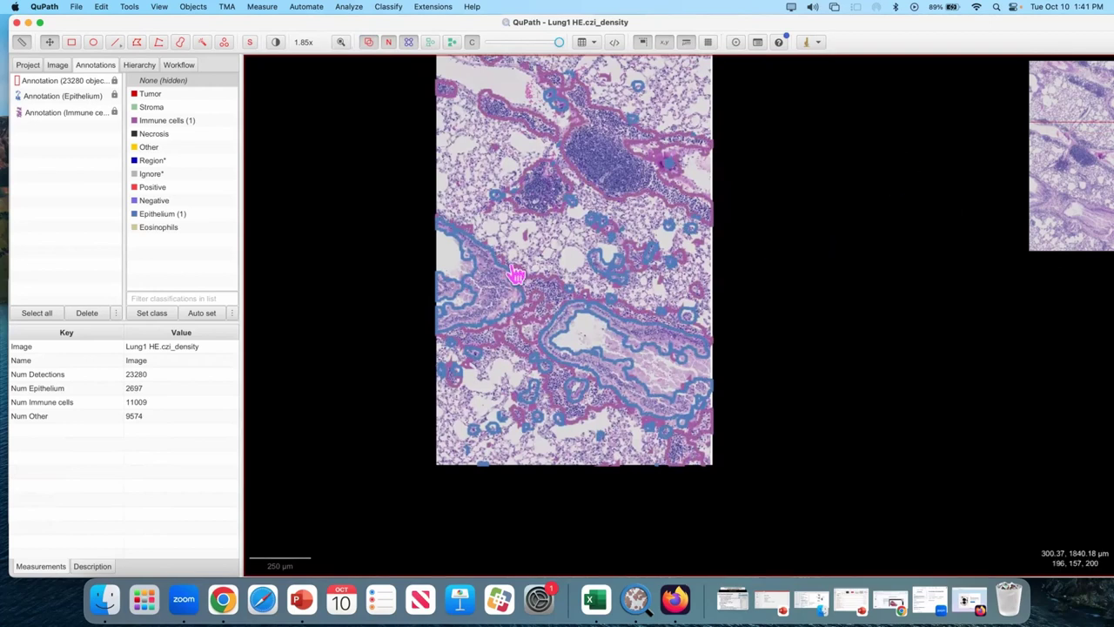
scroll(523, 278, up, 5)
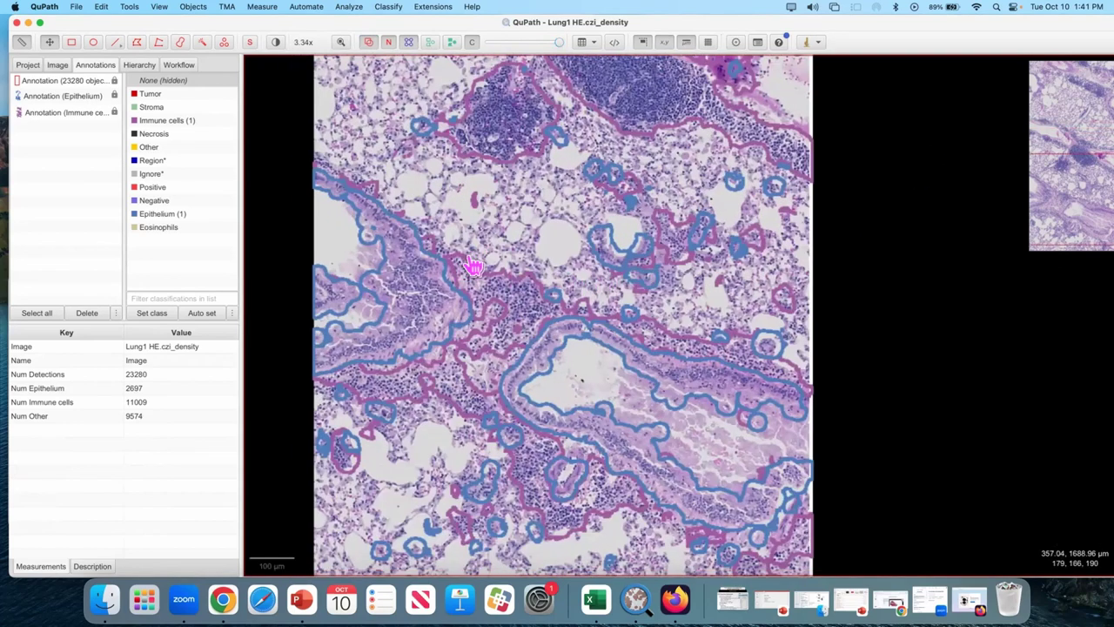
scroll(433, 283, left, 2)
click(418, 281)
scroll(418, 281, down, 1)
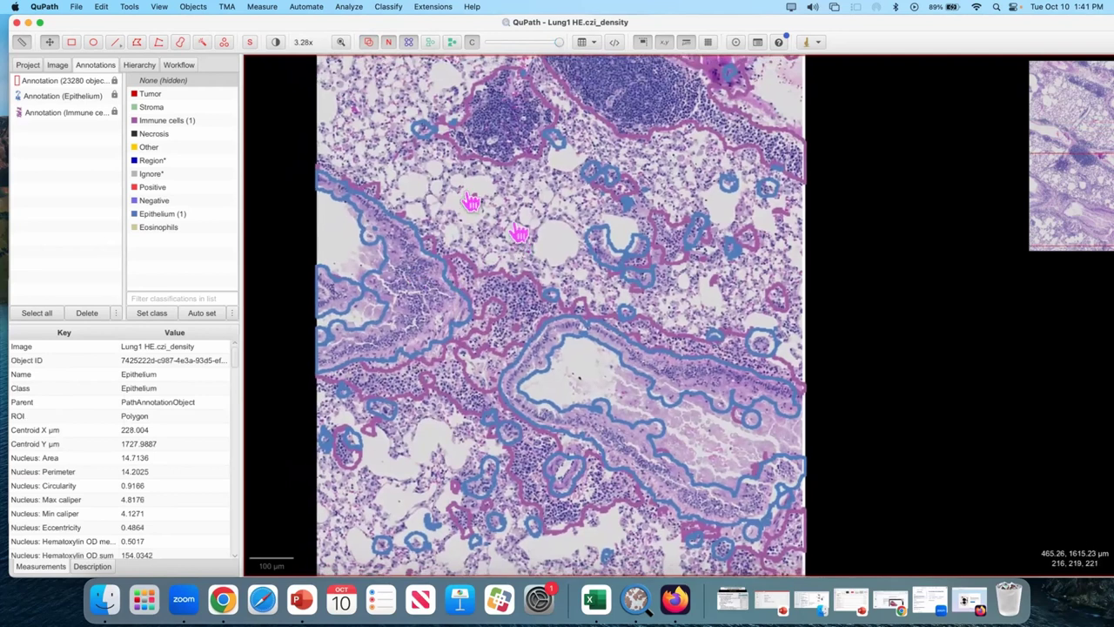
click(63, 98)
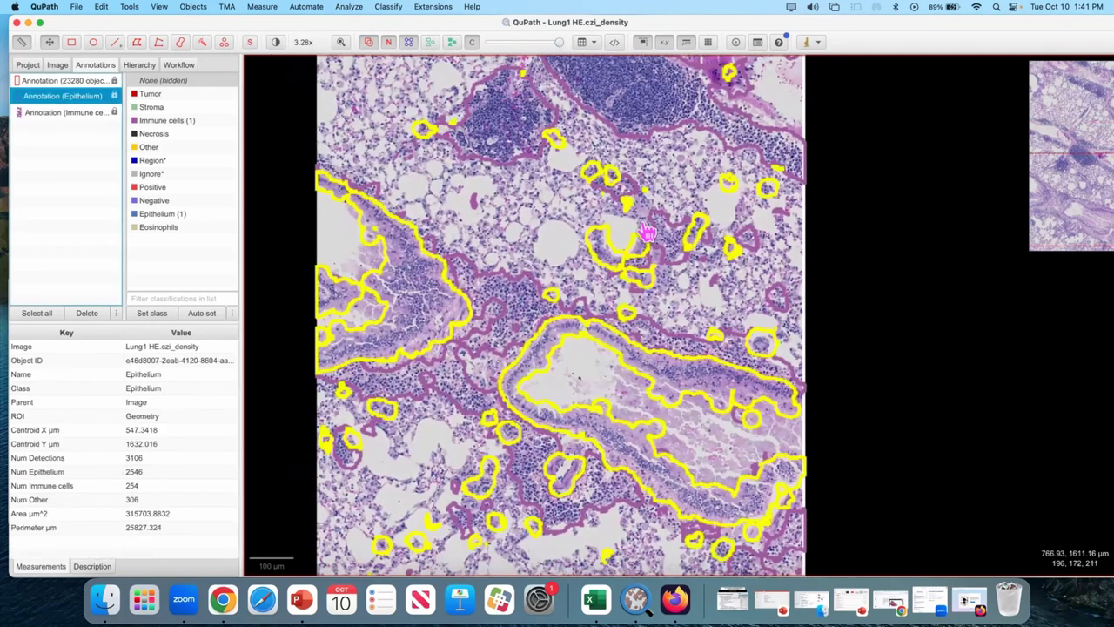
scroll(530, 473, up, 5)
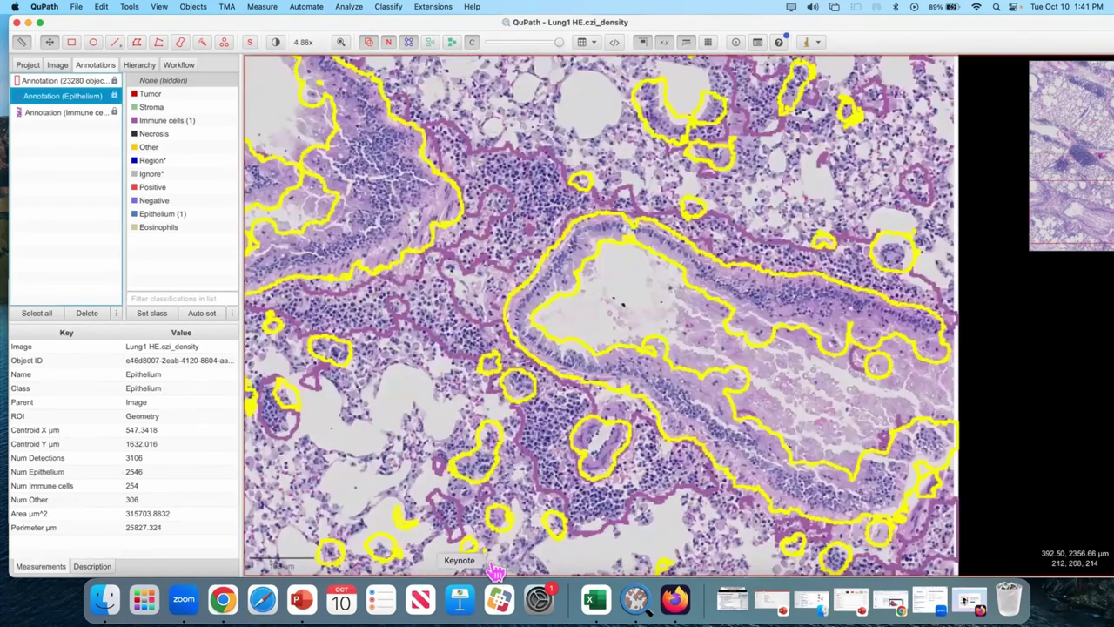
scroll(406, 305, up, 3)
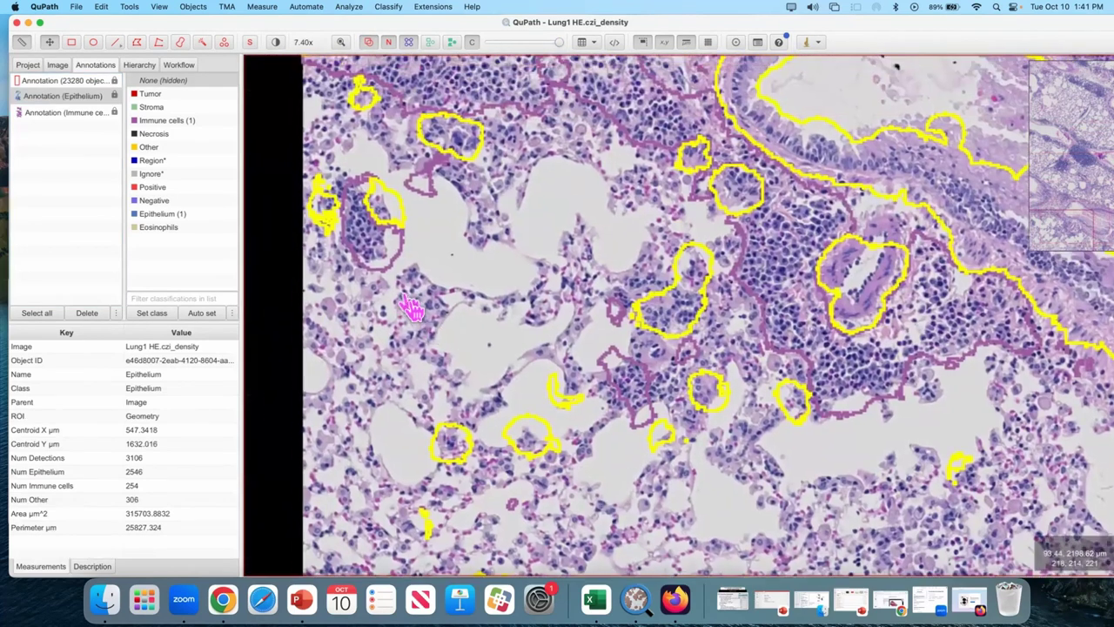
scroll(513, 218, down, 10)
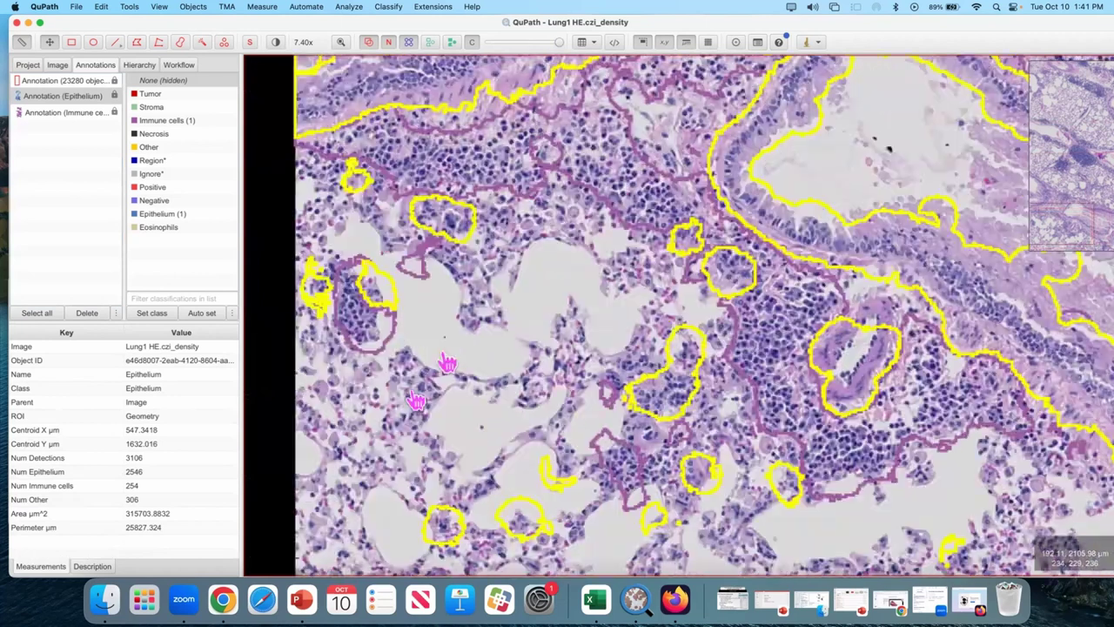
scroll(663, 190, up, 3)
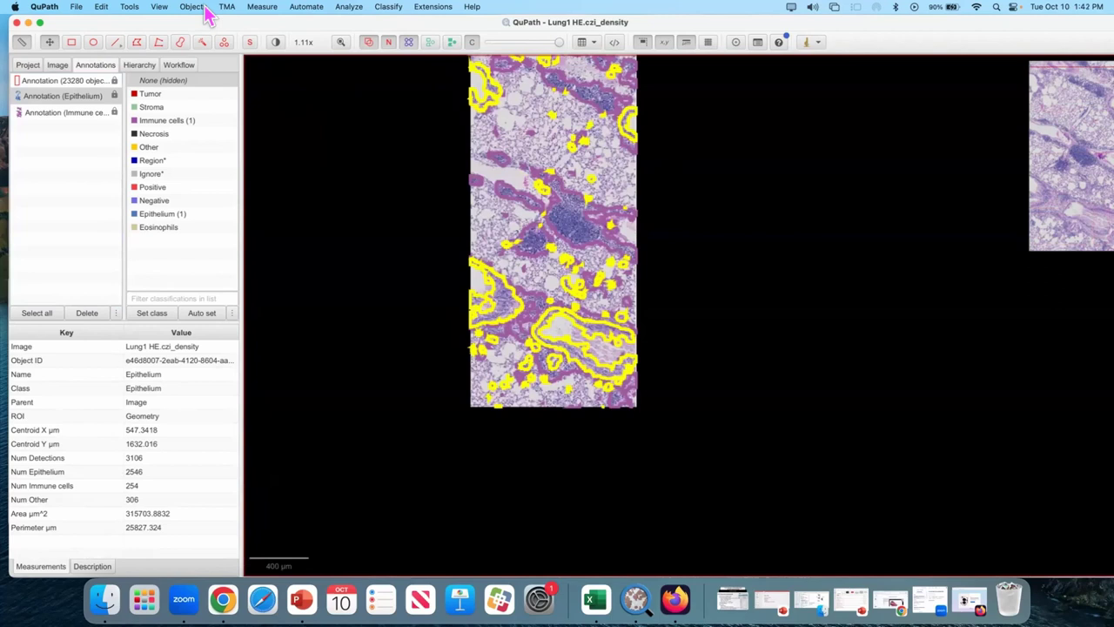
Step: Run Remove fragments & holes on Epithelium with a 2000 µm² minimum, shrinking it to 279158.08 µm²
click(52, 98)
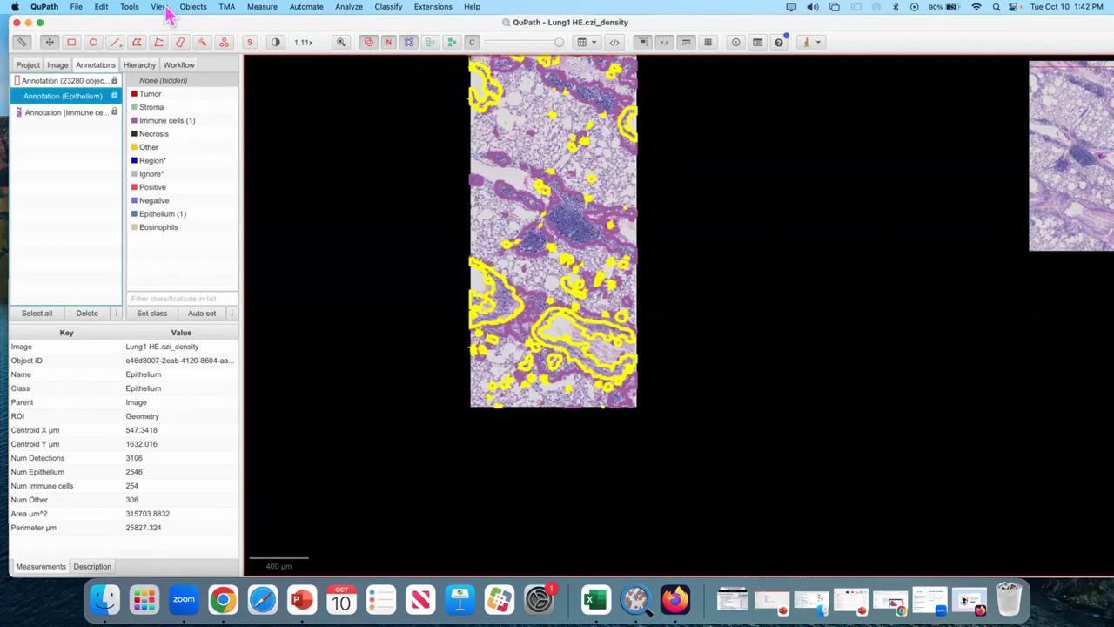
click(188, 9)
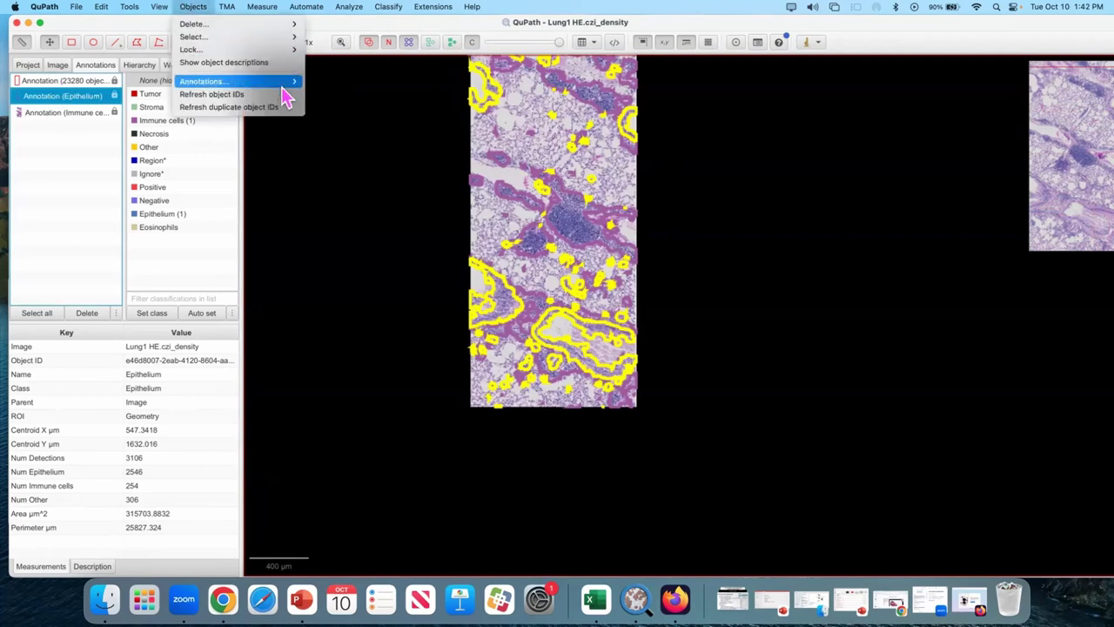
mouse_move(283, 82)
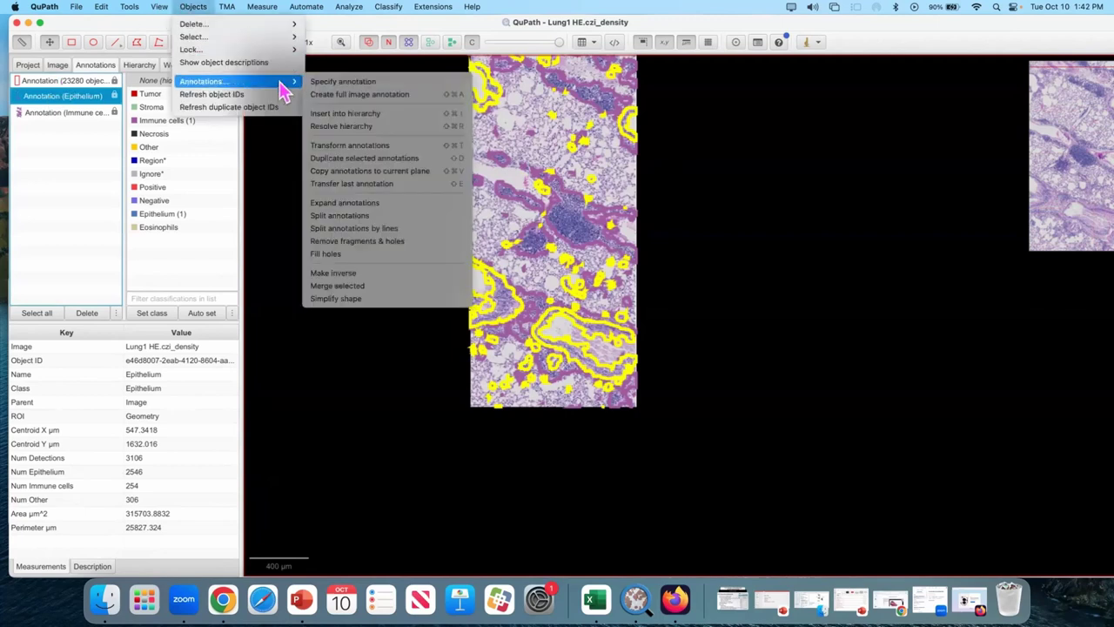
click(427, 246)
double_click(564, 189)
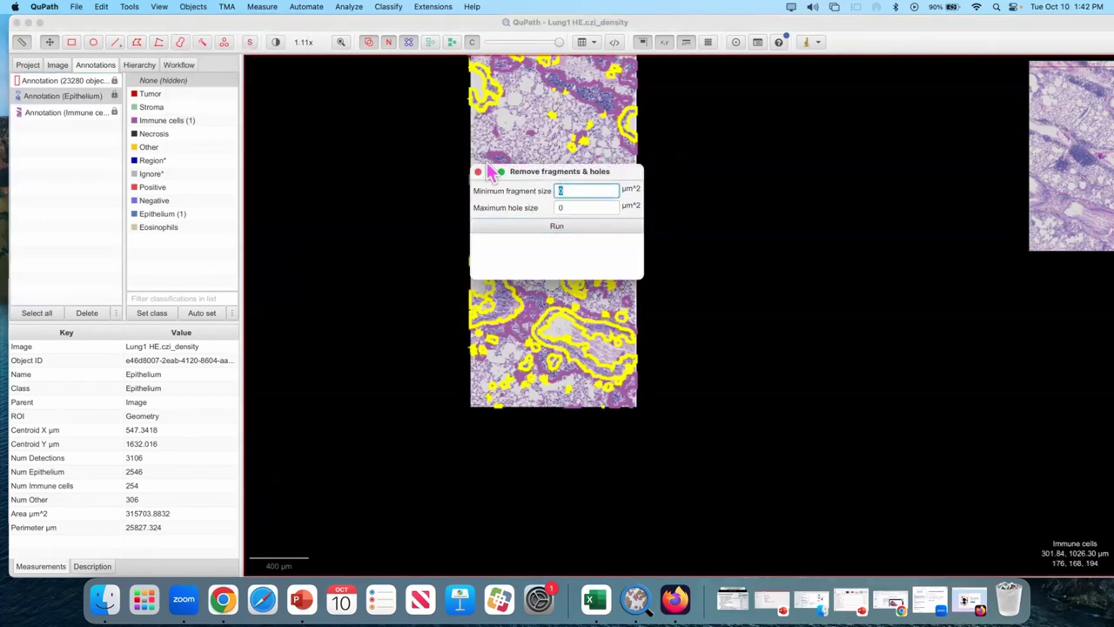
text(2000)
key(Tab)
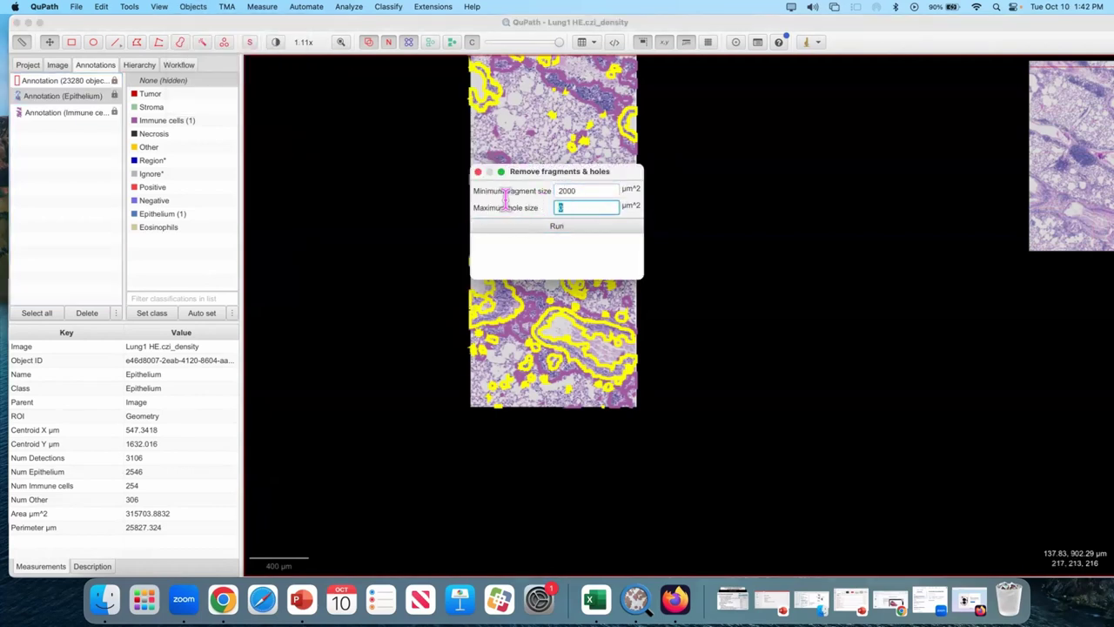
text(2000)
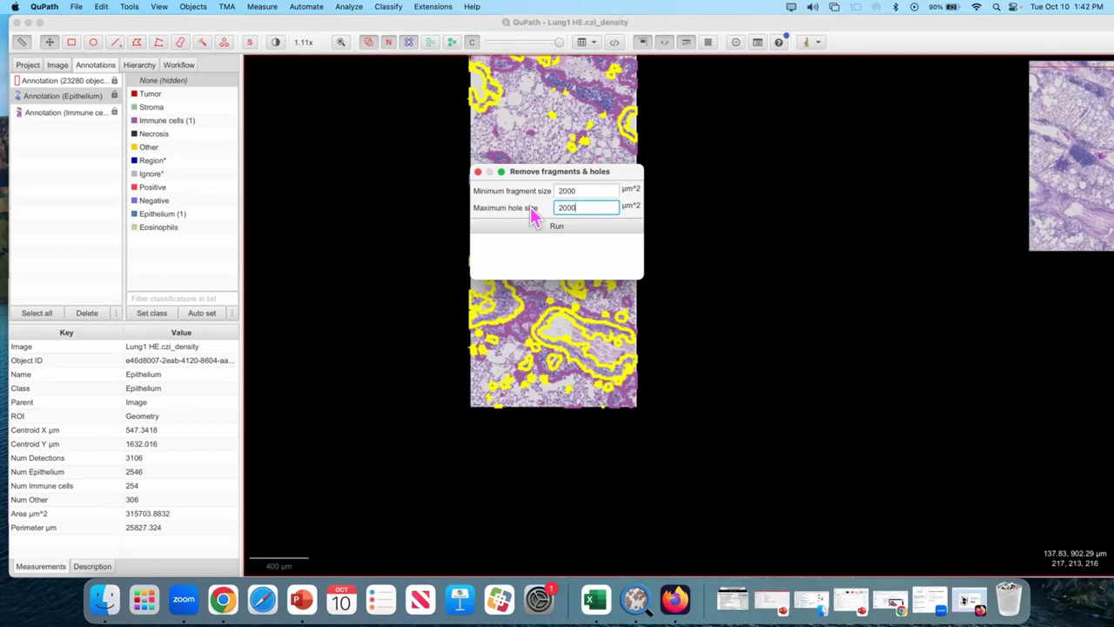
click(572, 222)
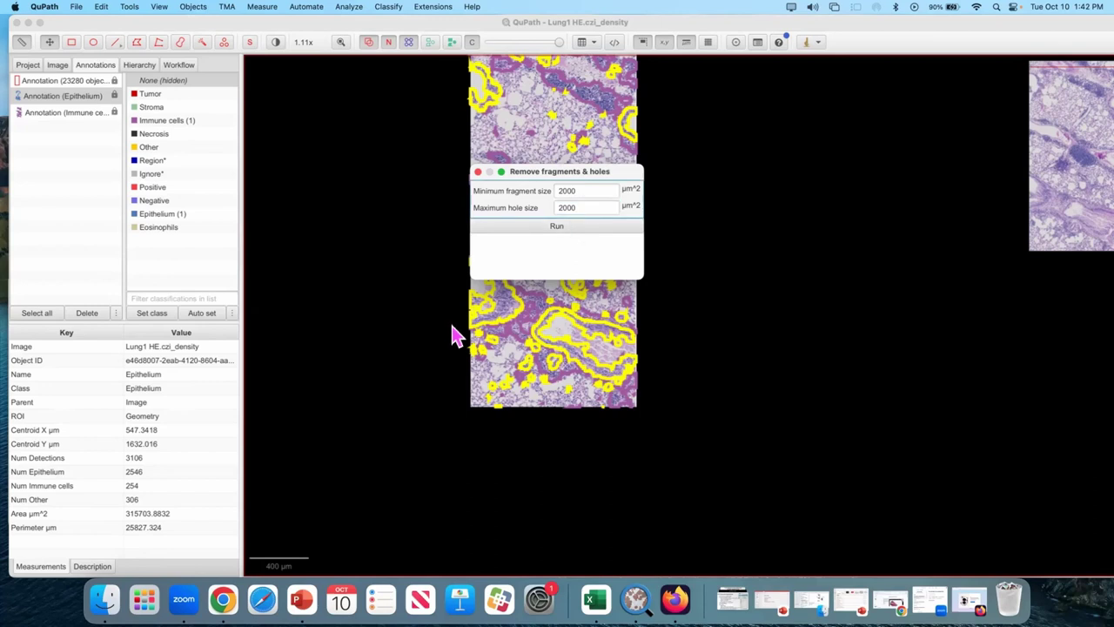
click(514, 230)
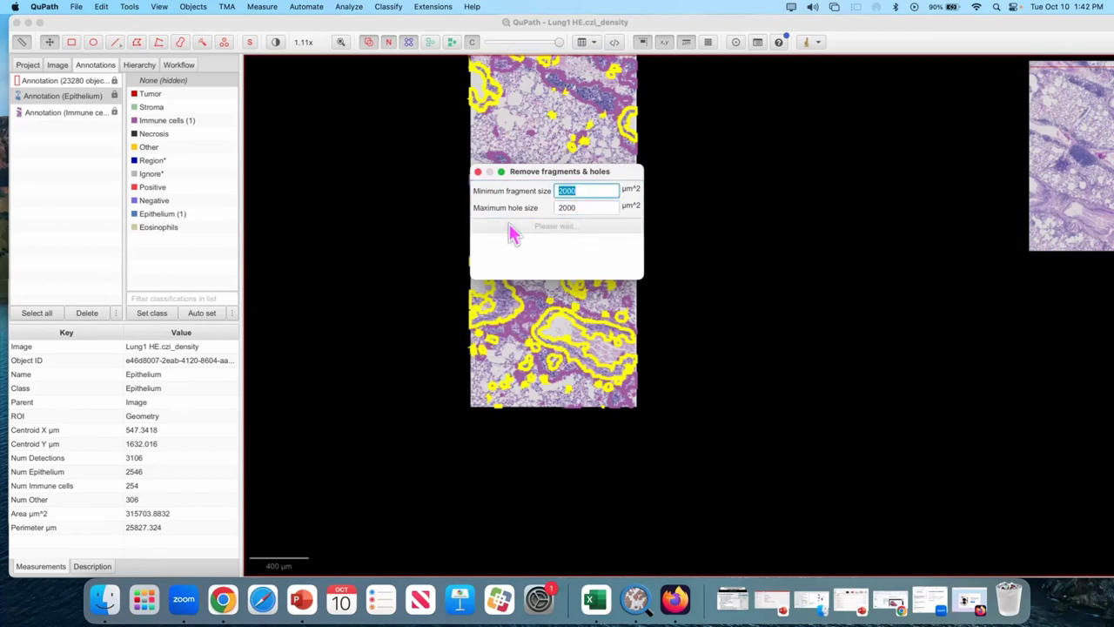
click(478, 171)
click(676, 306)
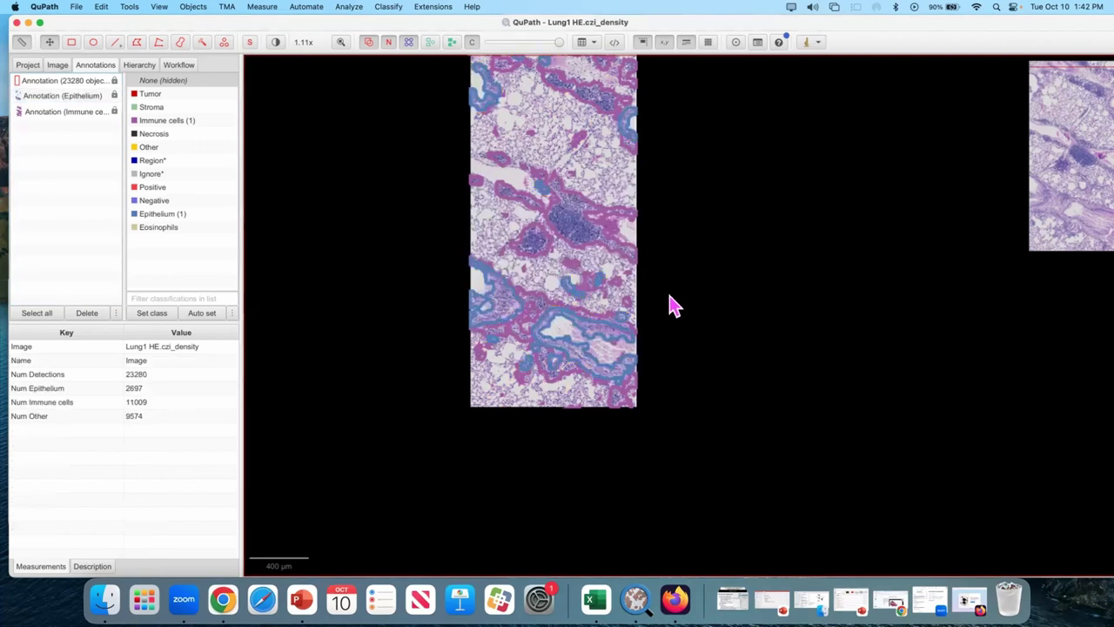
Step: Select the 526752.59 µm² Immune cells annotation in the Annotations list
click(573, 235)
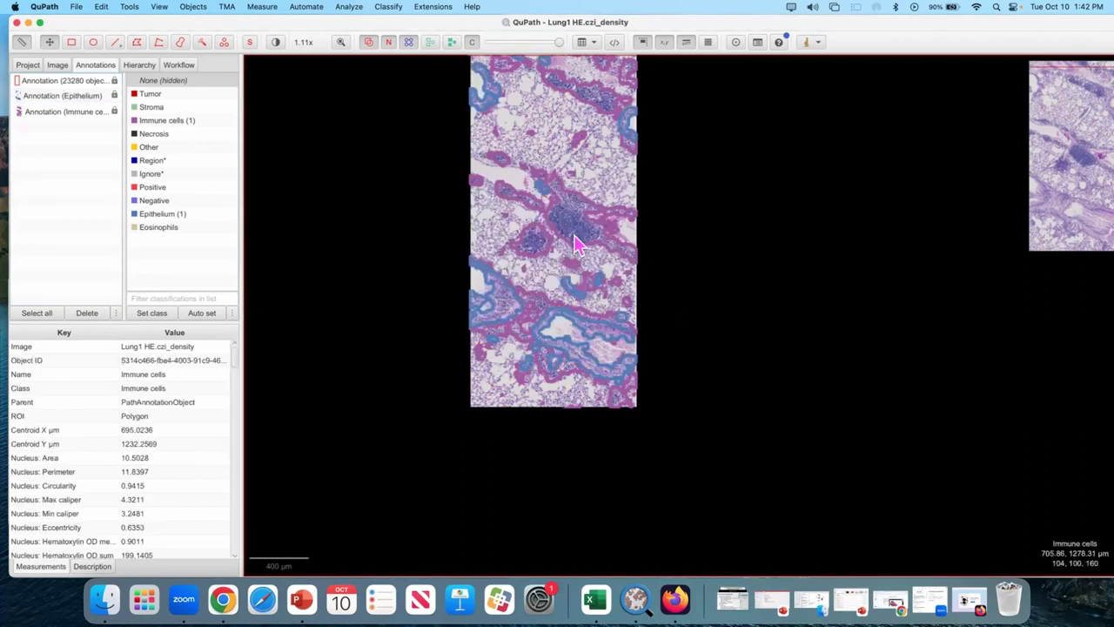
click(75, 111)
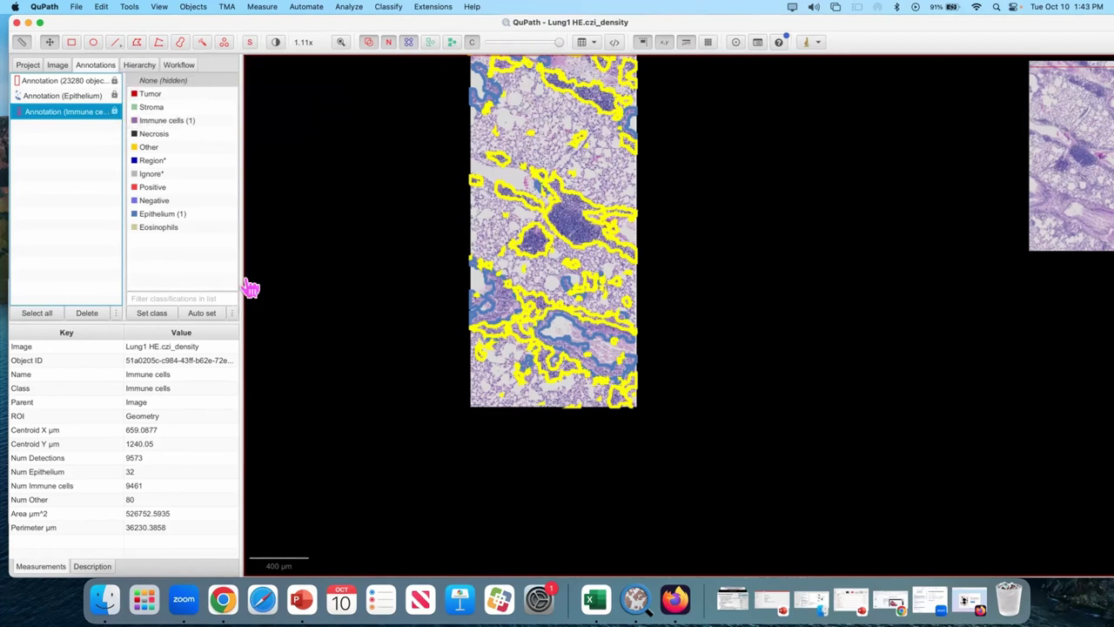
Step: Run Remove fragments & holes with 2000 µm² for both sizes, leaving Immune cells at 505984.56 µm²
click(195, 8)
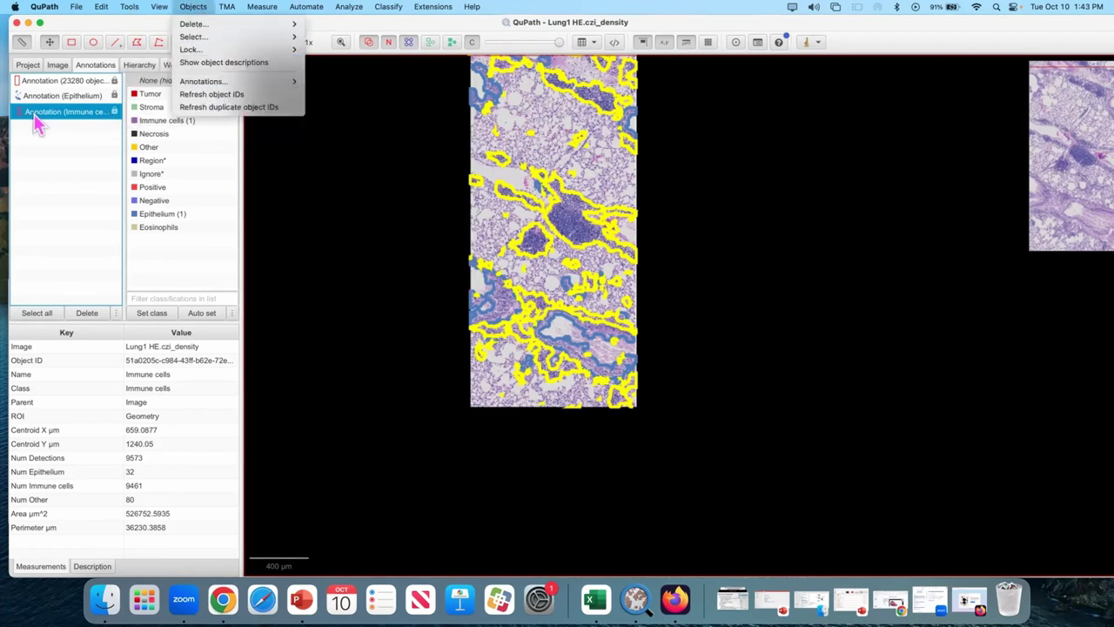
click(186, 11)
click(188, 9)
mouse_move(226, 81)
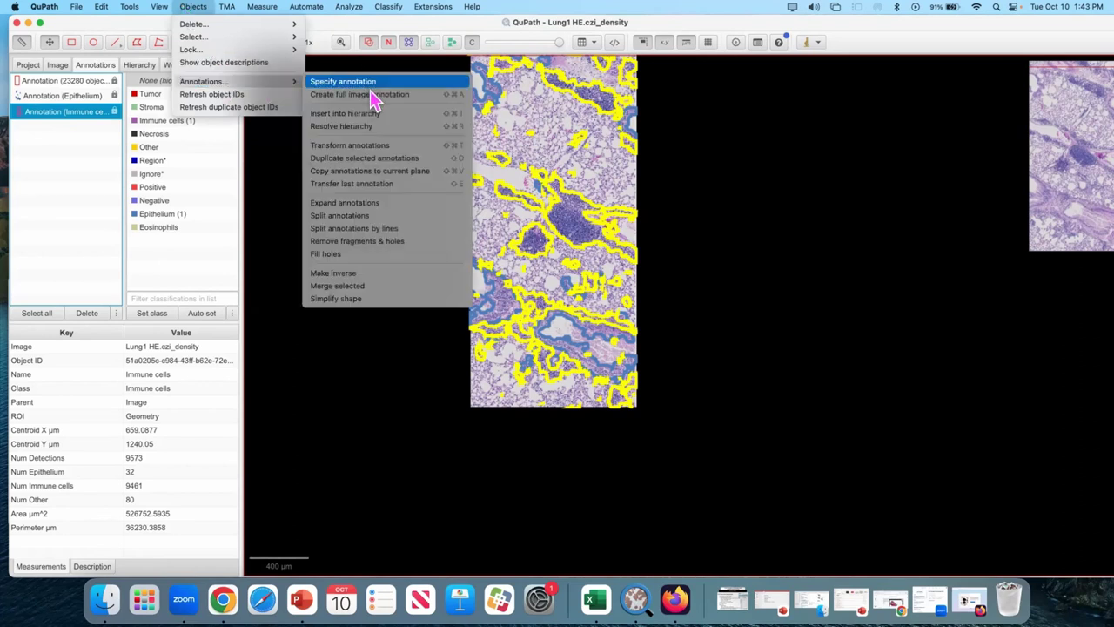
click(350, 241)
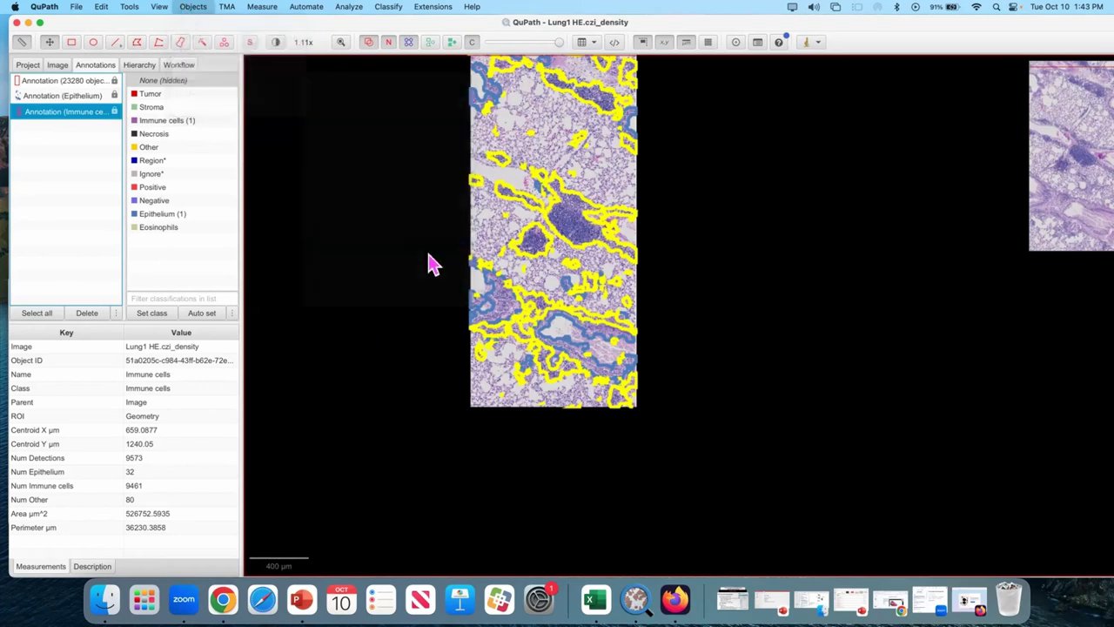
text(200)
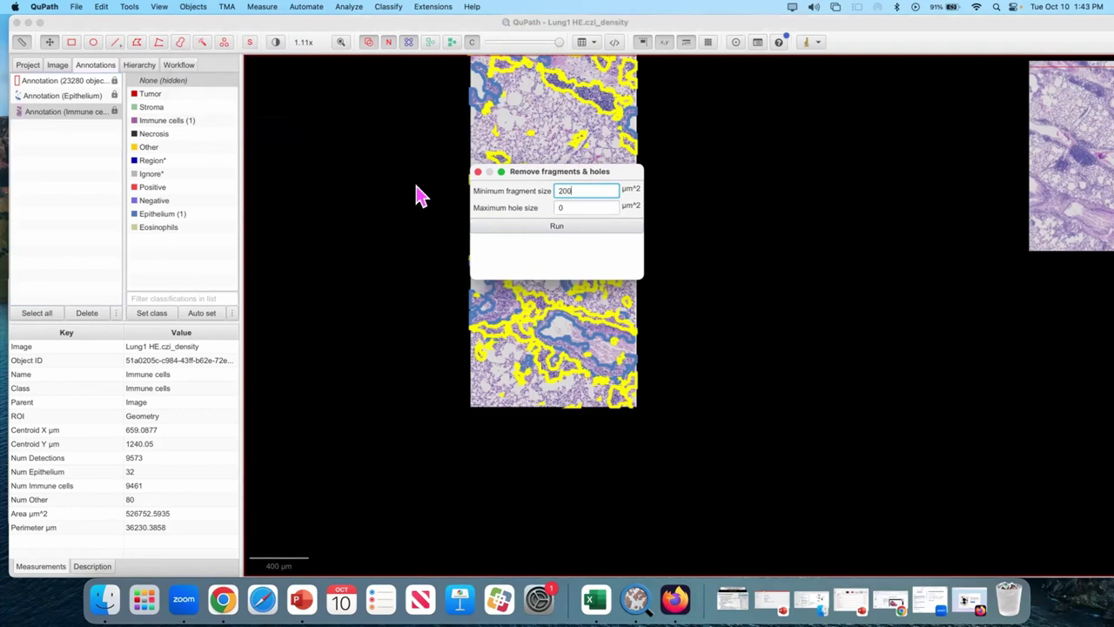
text(0)
key(Tab)
text(2000)
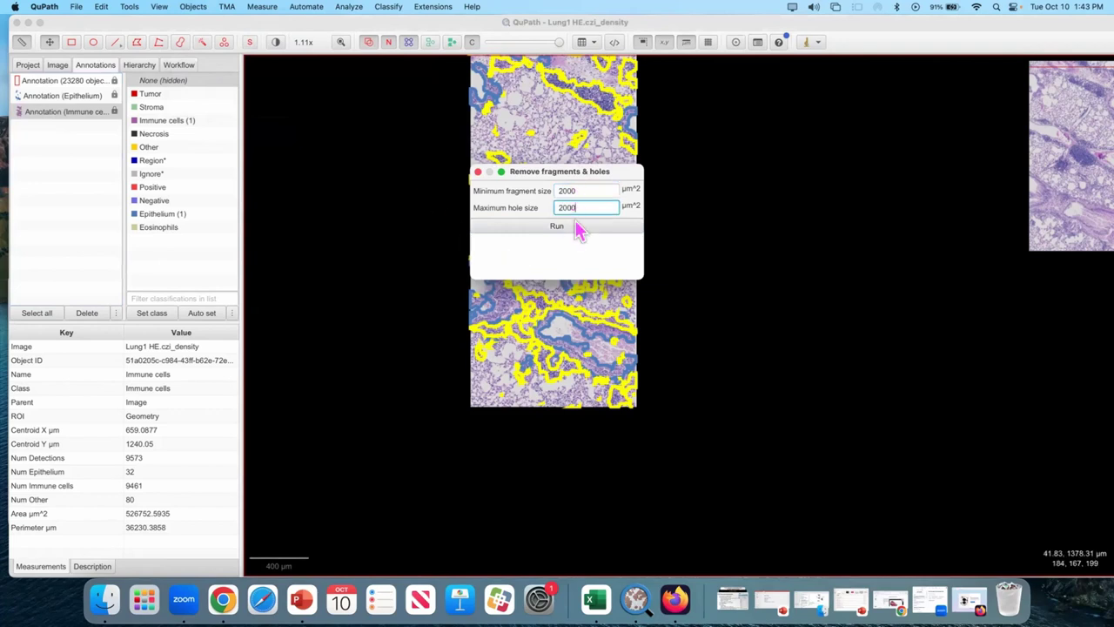
click(566, 228)
click(478, 172)
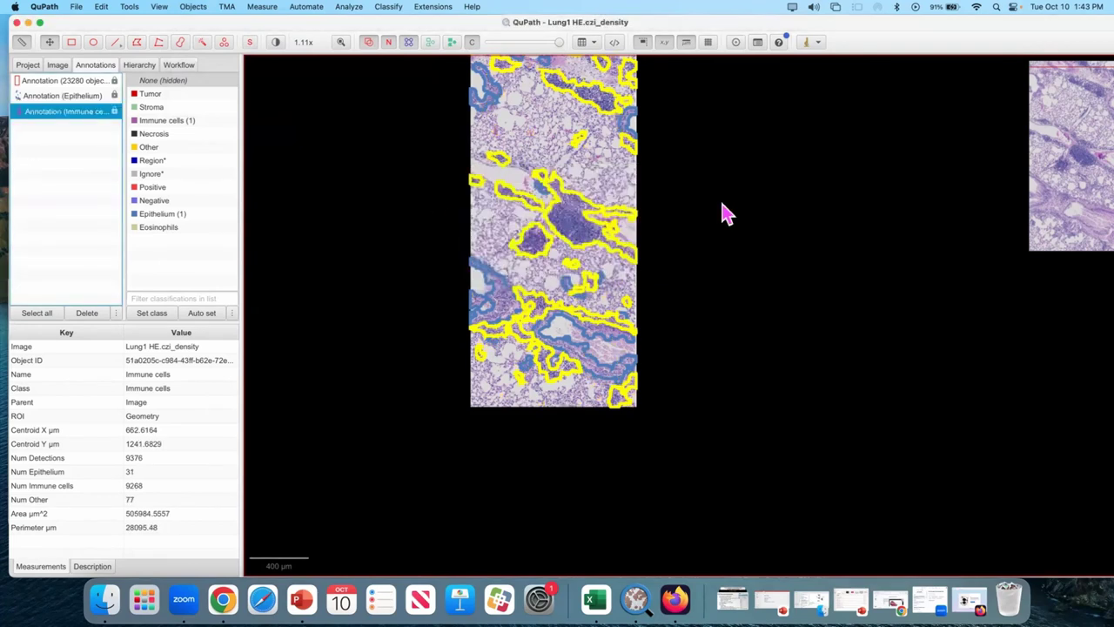
click(721, 214)
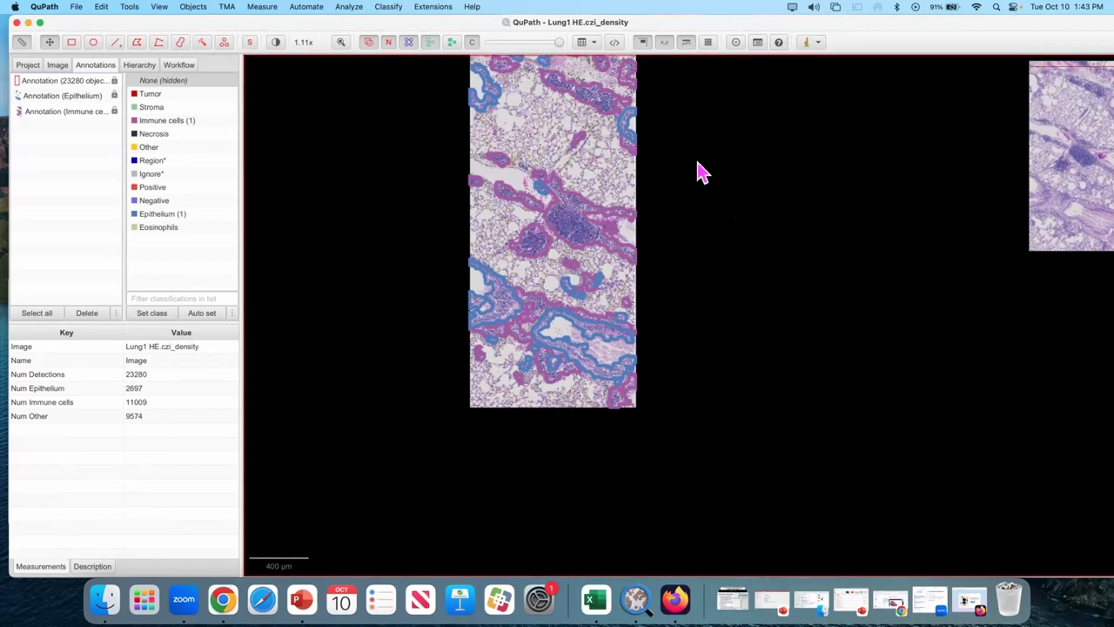
Step: Load the saved Eos object classifier and apply it to the detected cells
scroll(566, 230, up, 10)
scroll(541, 262, up, 2)
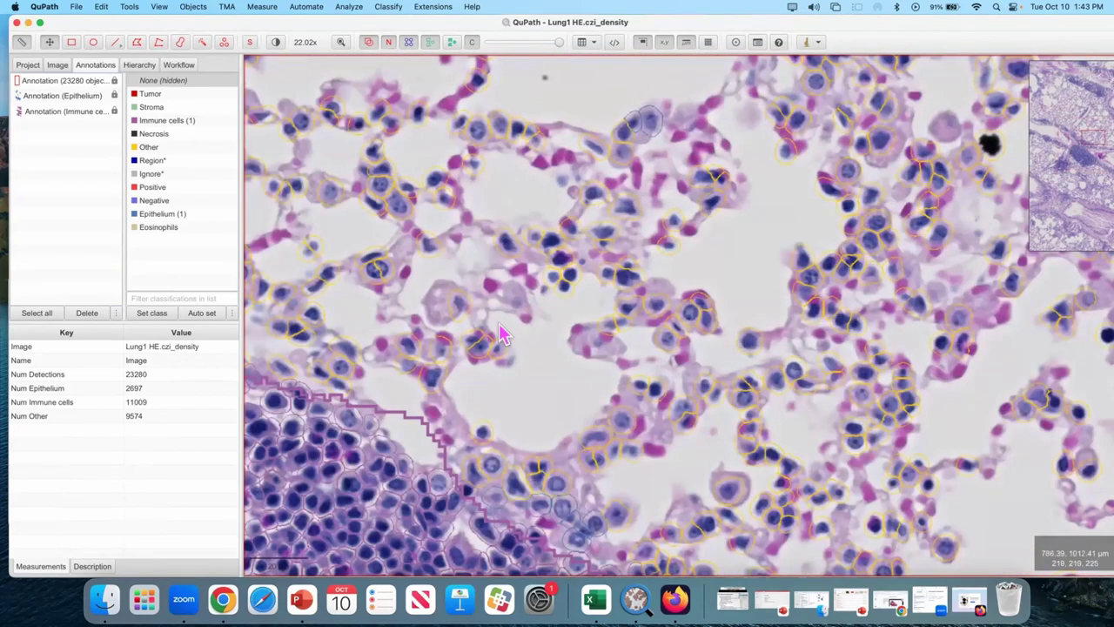
scroll(557, 279, down, 15)
drag(560, 283, 660, 218)
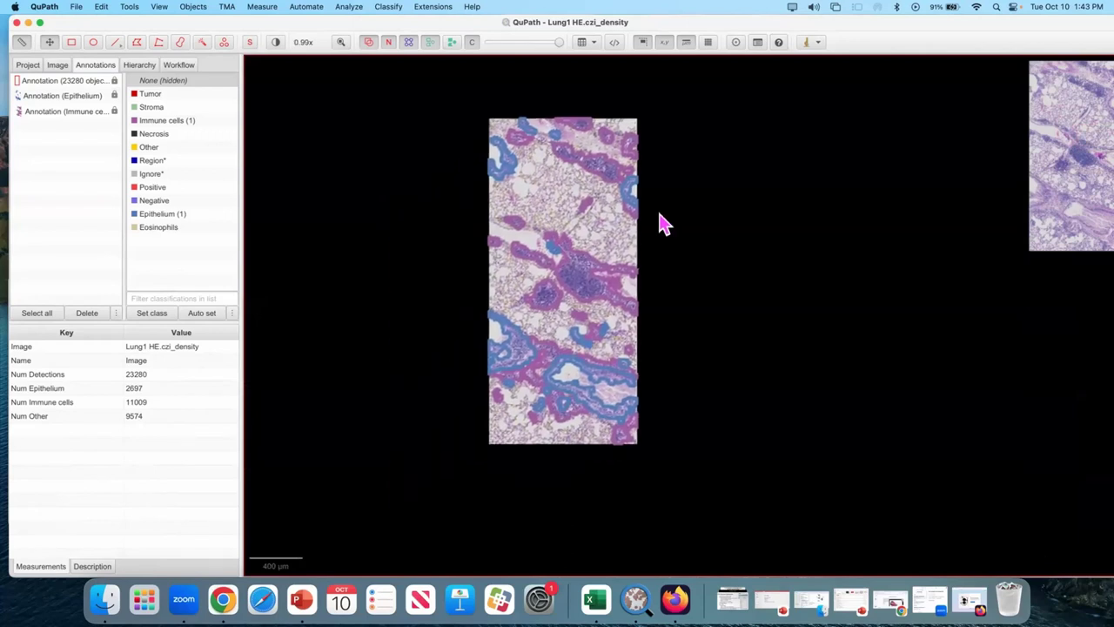
click(390, 8)
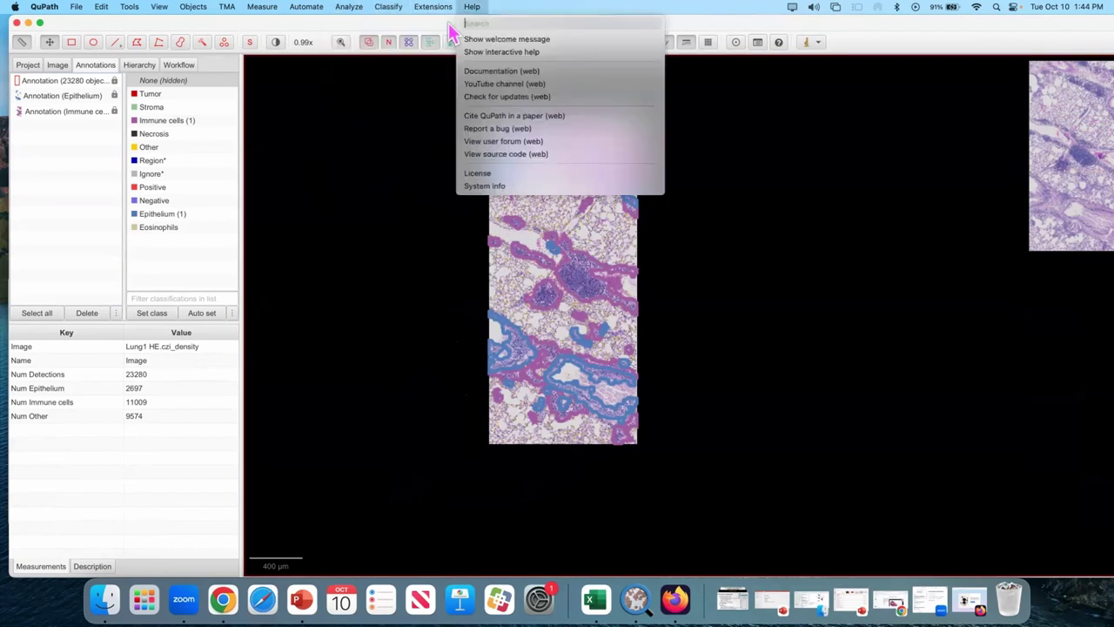
mouse_move(396, 24)
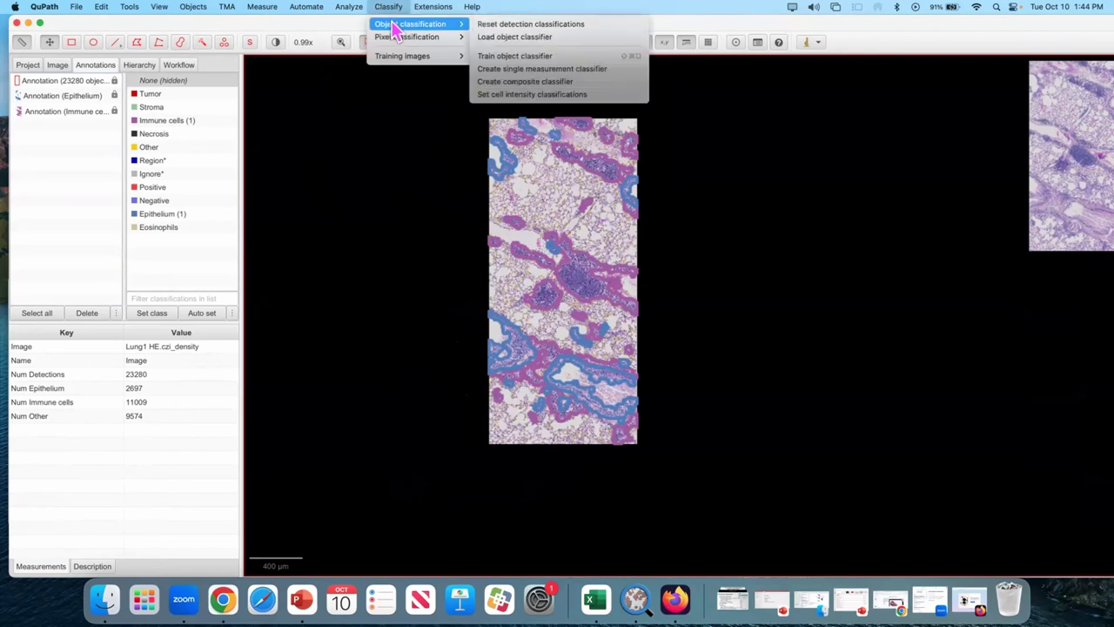
click(509, 40)
click(487, 184)
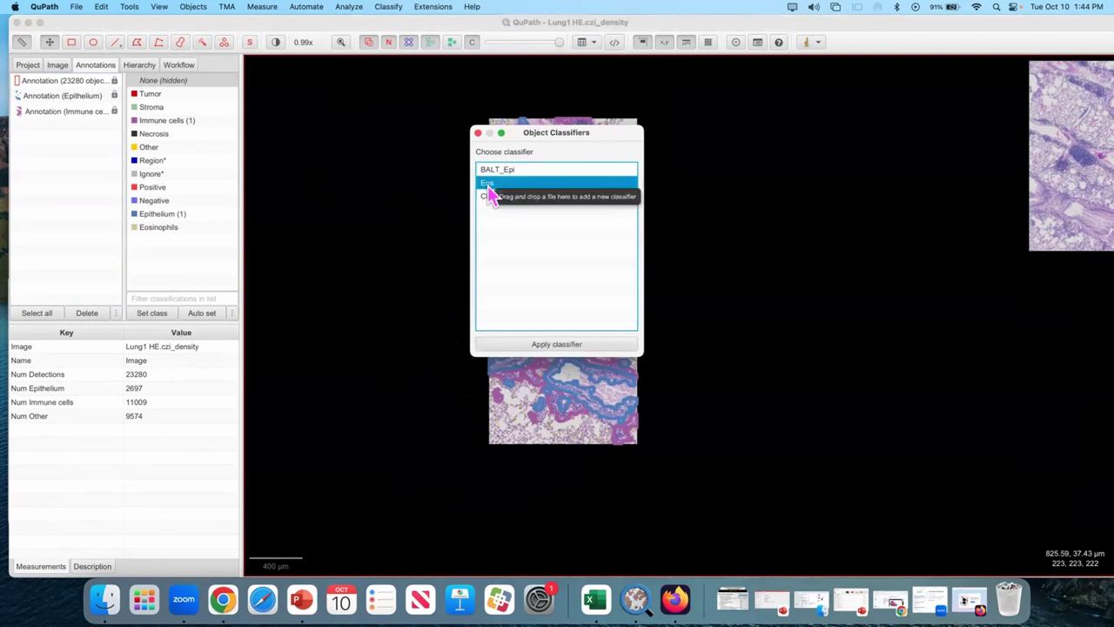
click(536, 344)
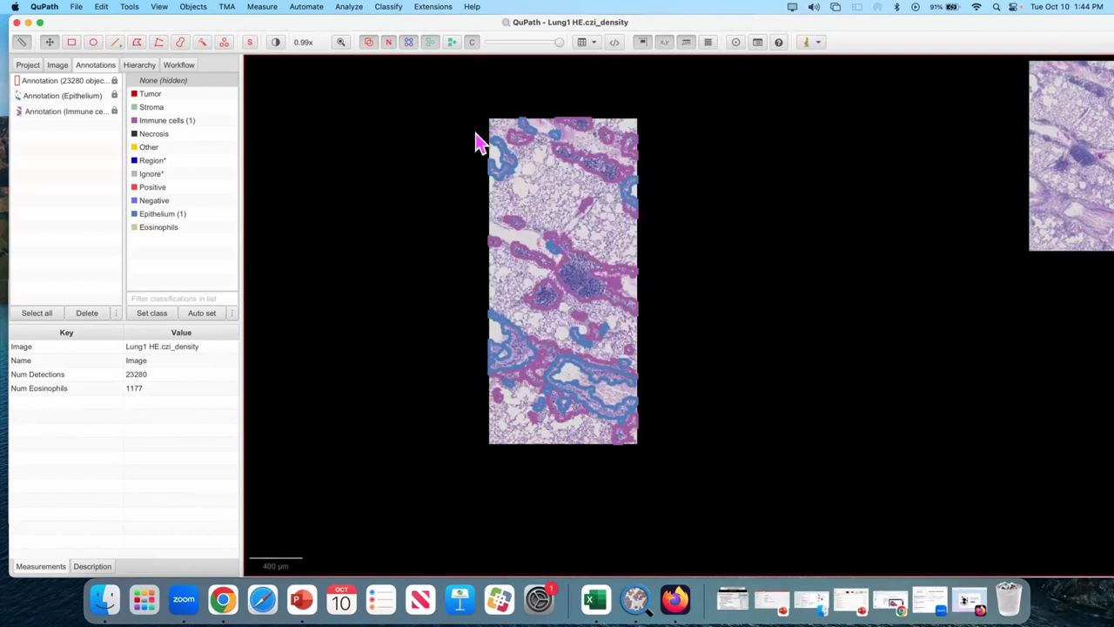
Step: Toggle visibility of the unclassified None detections on the slide
scroll(522, 217, up, 10)
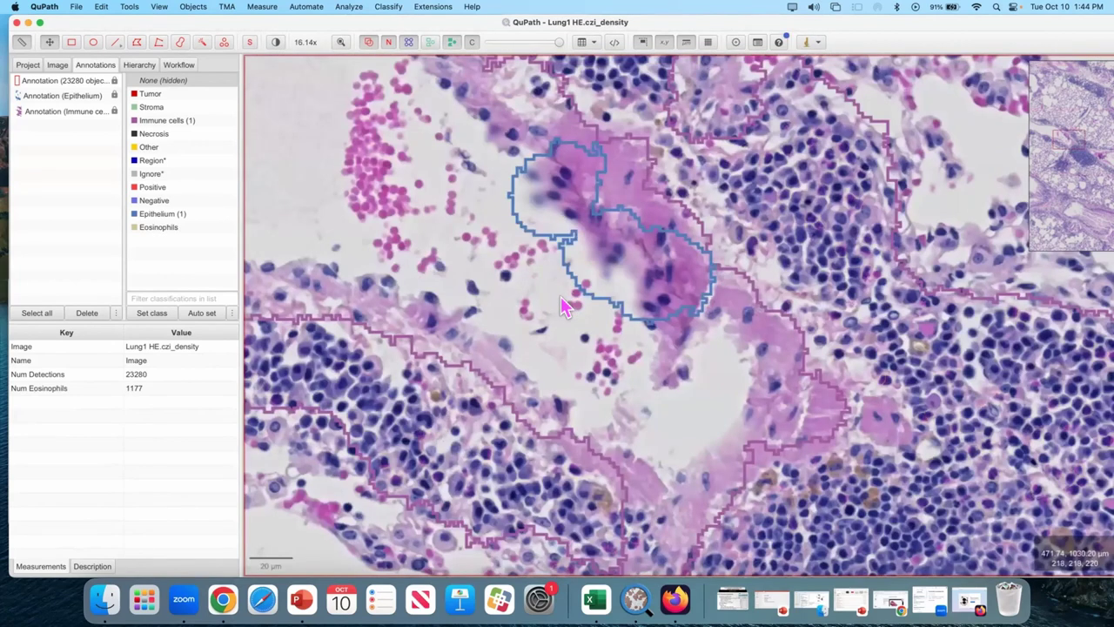
scroll(561, 300, down, 3)
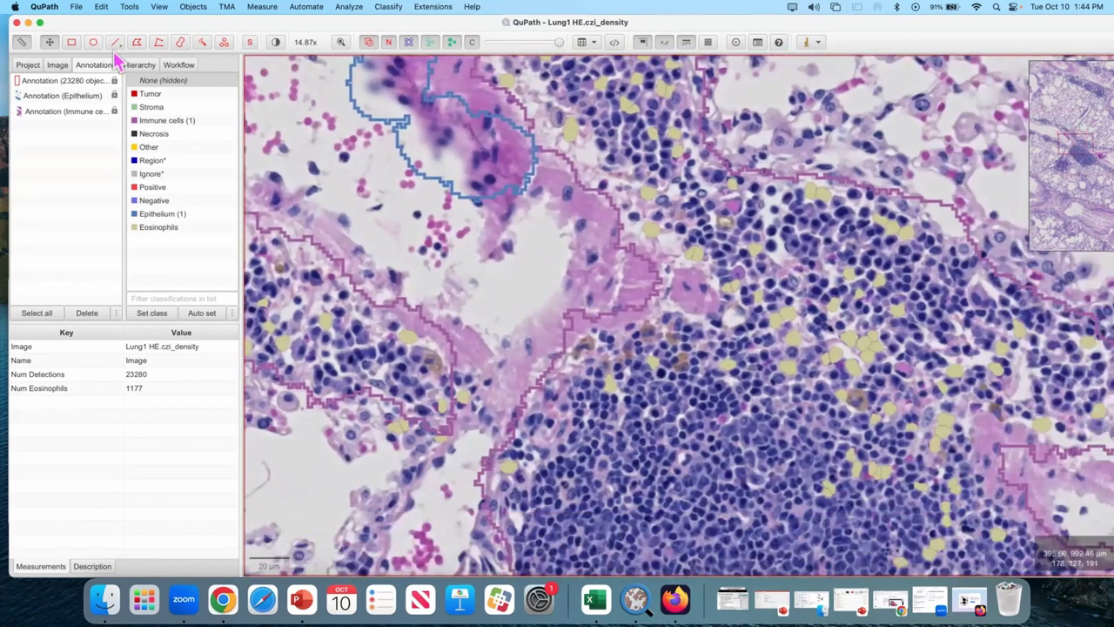
click(146, 80)
key(space)
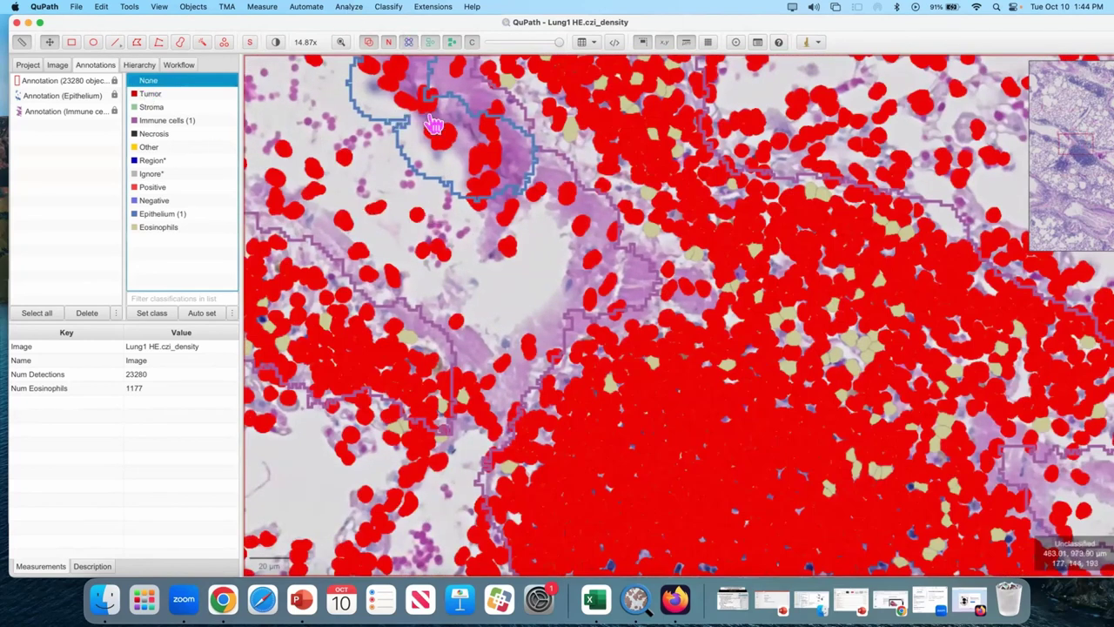
scroll(526, 273, down, 3)
scroll(744, 339, up, 5)
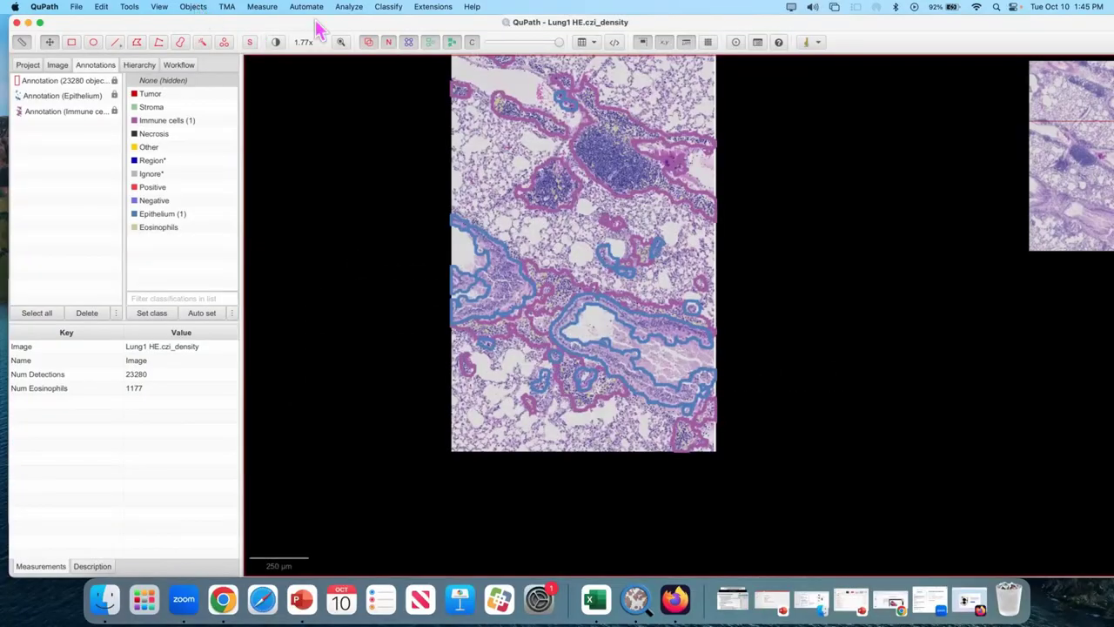
click(185, 8)
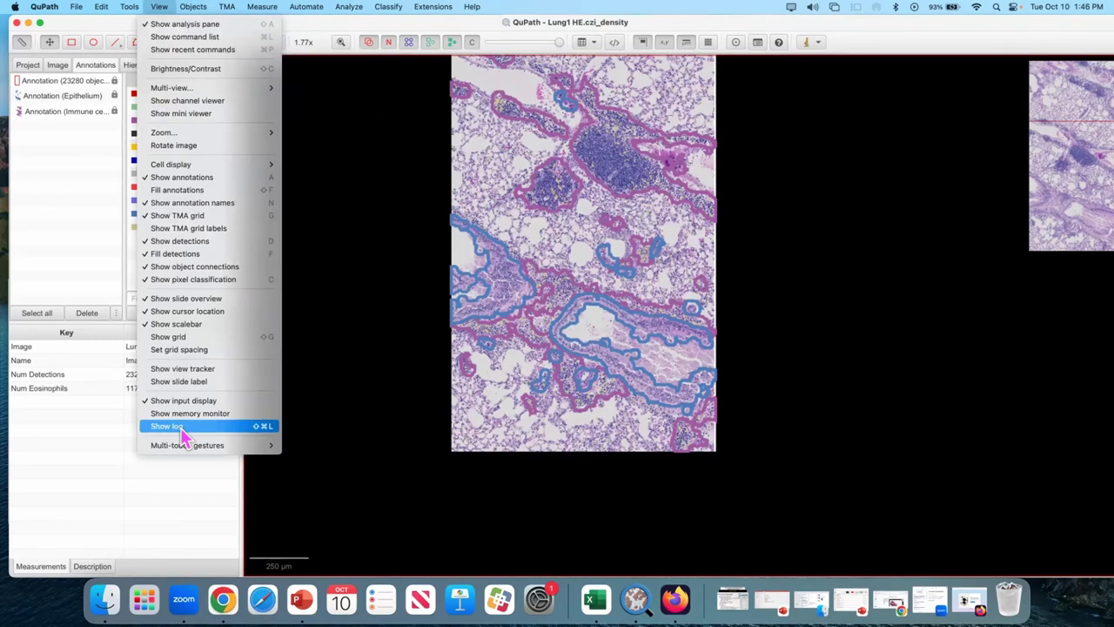
click(182, 430)
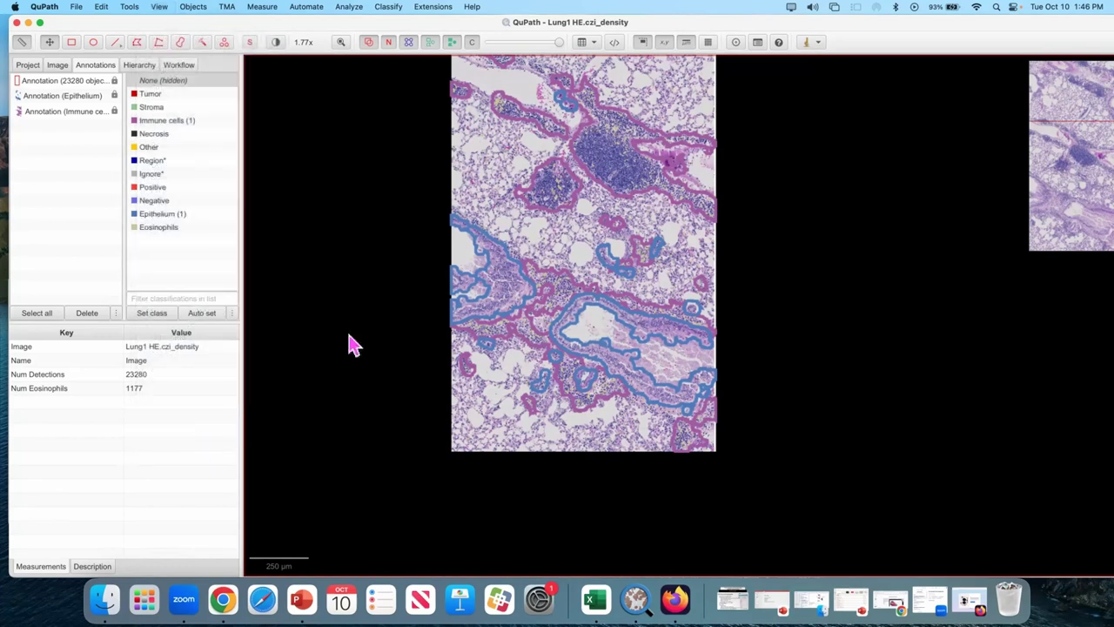
scroll(416, 278, up, 3)
scroll(418, 269, up, 10)
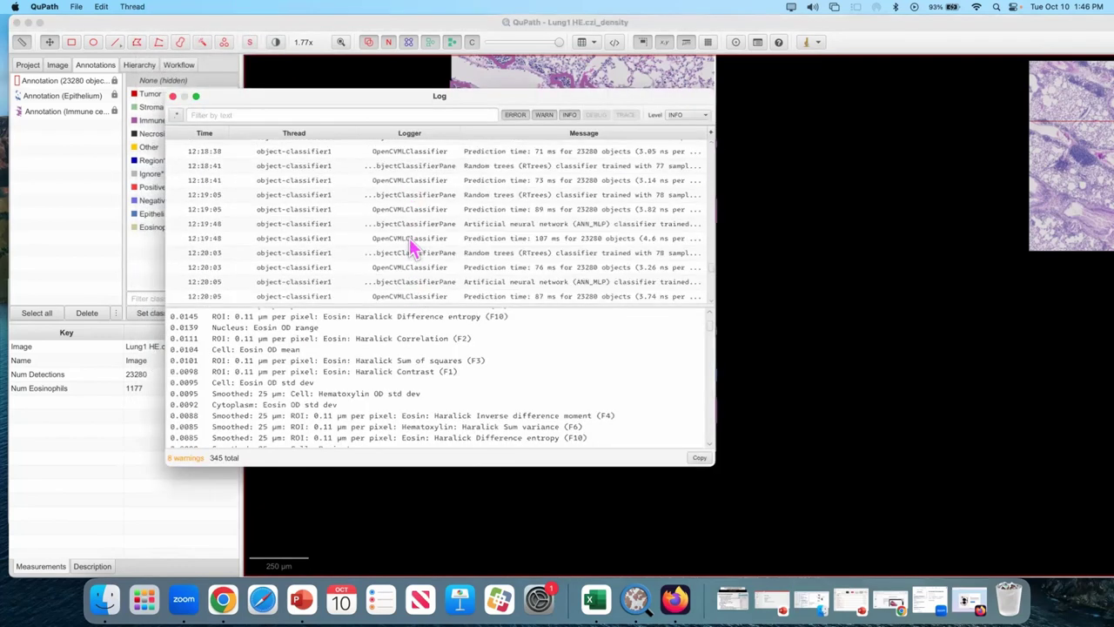
scroll(422, 253, down, 10)
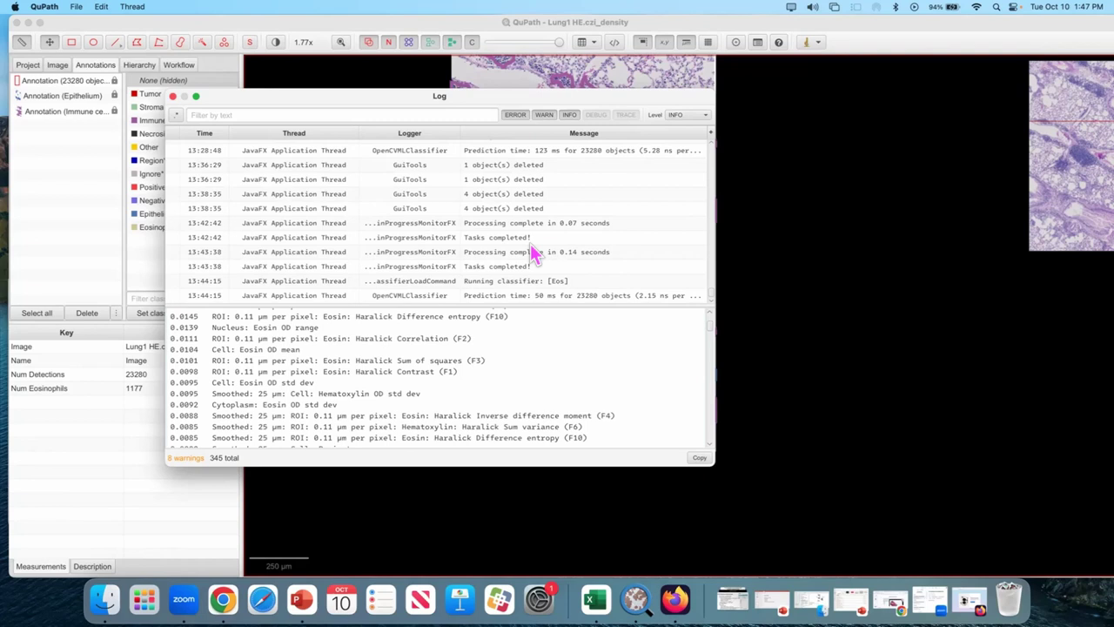
click(172, 97)
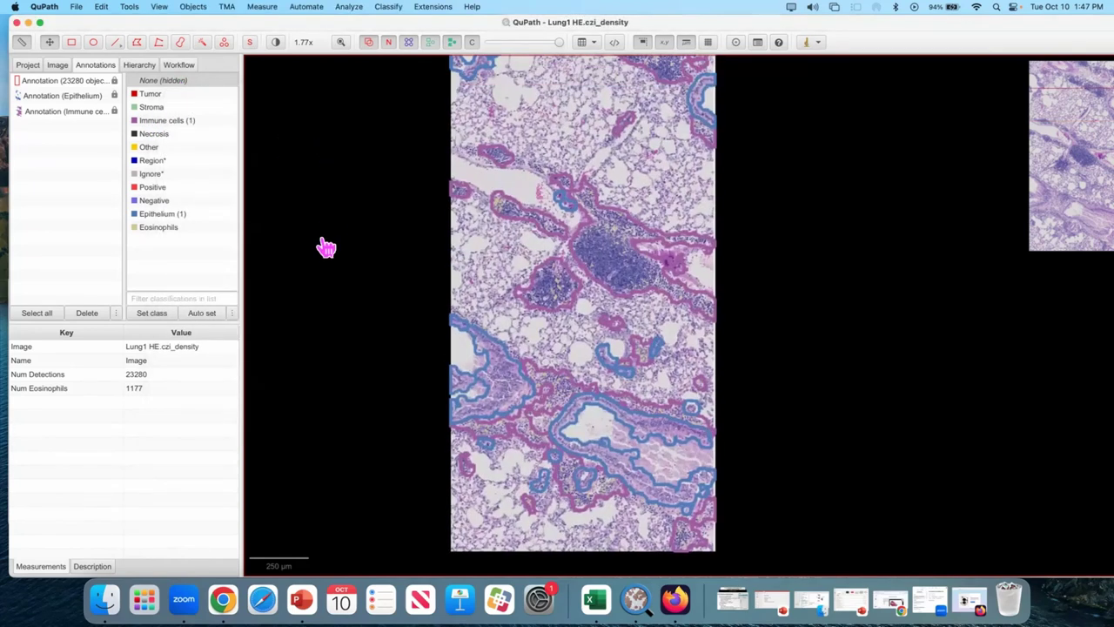
Step: Run Signed distance to annotations 2D, agreeing to split multi-part classifications
click(359, 8)
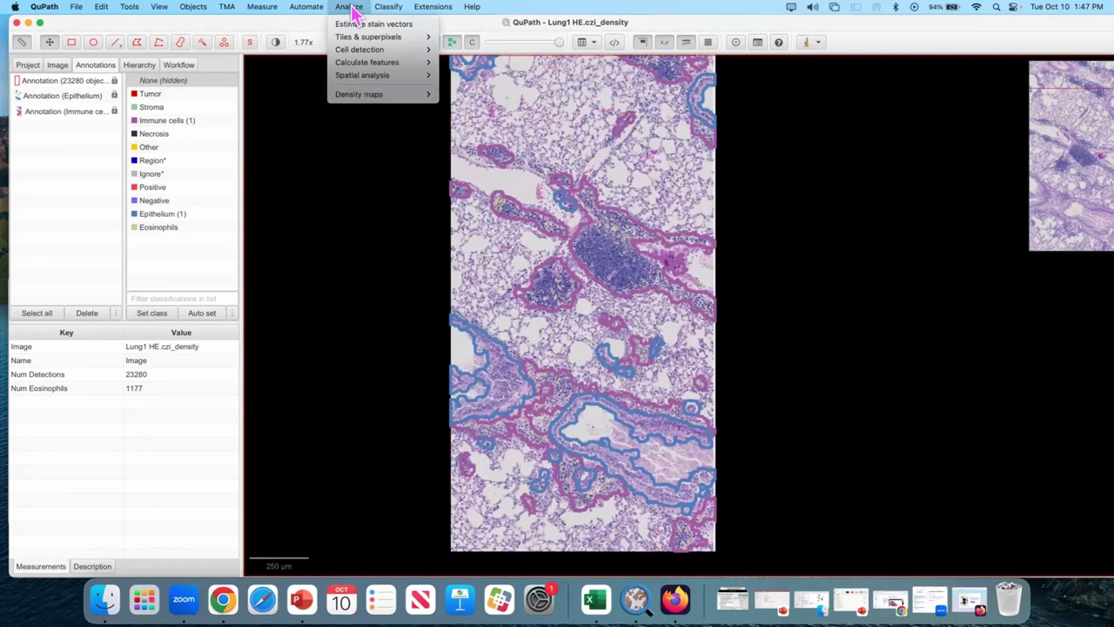
mouse_move(383, 75)
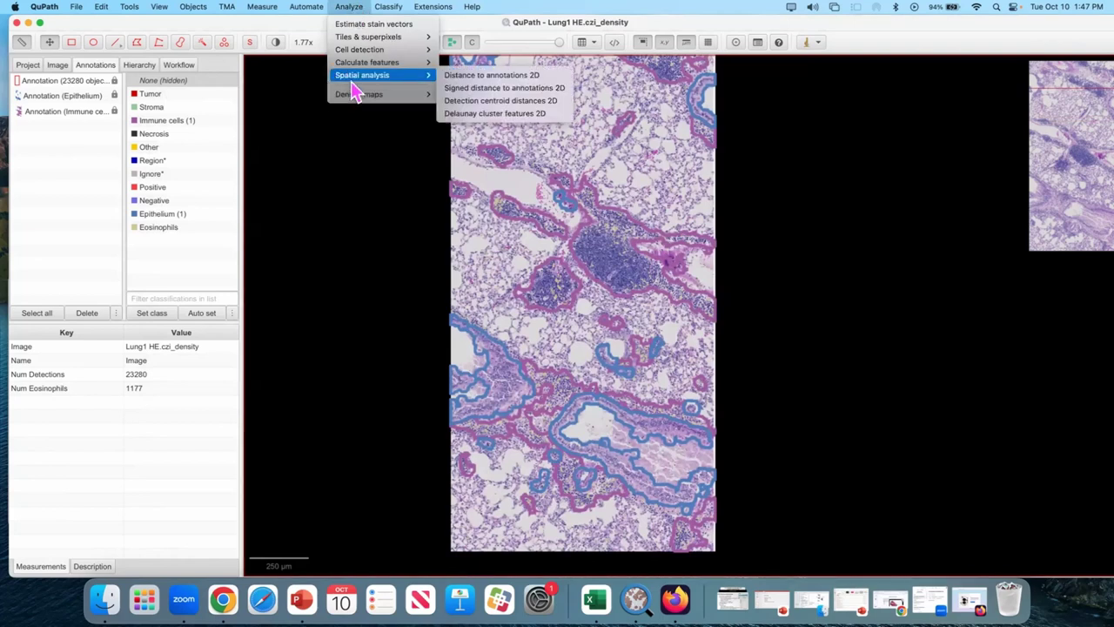
click(504, 90)
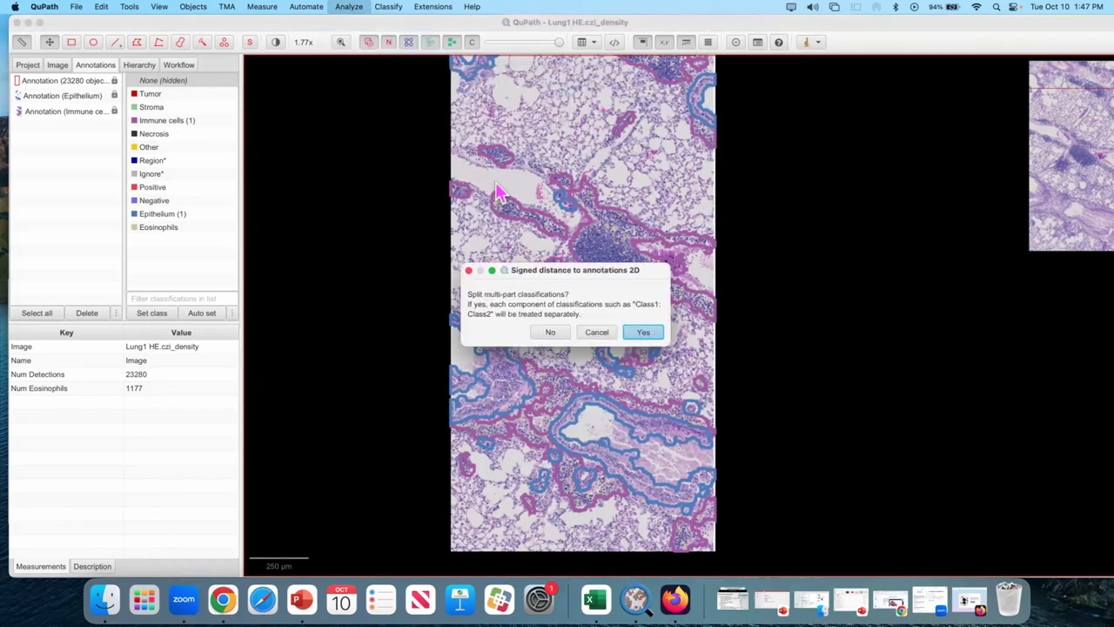
click(644, 335)
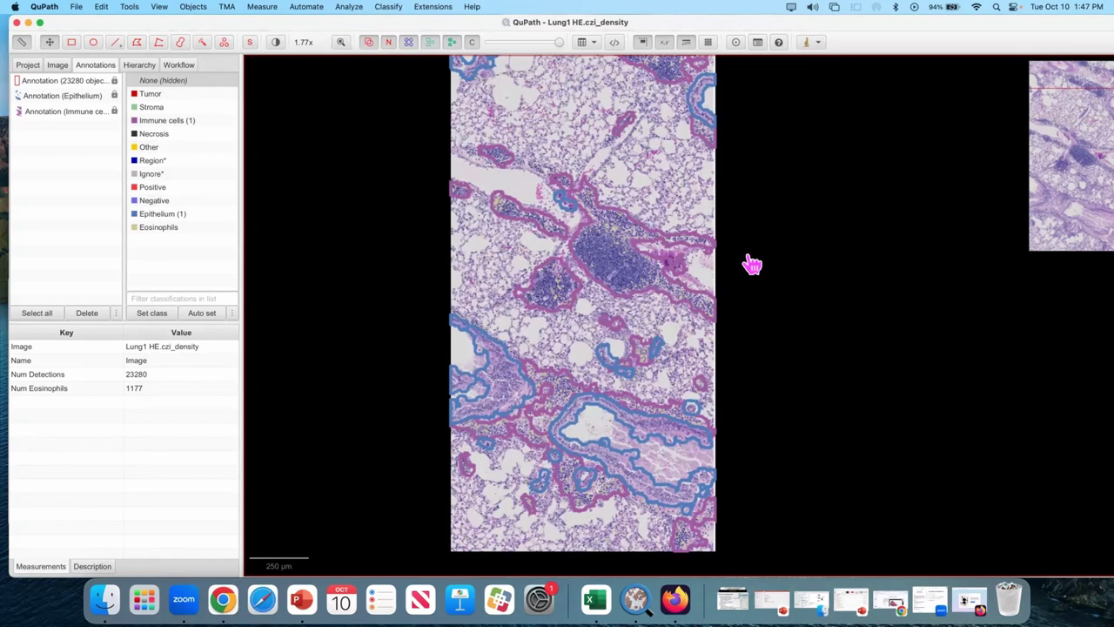
Step: Unhide the None class so unclassified detections show on the slide
click(170, 81)
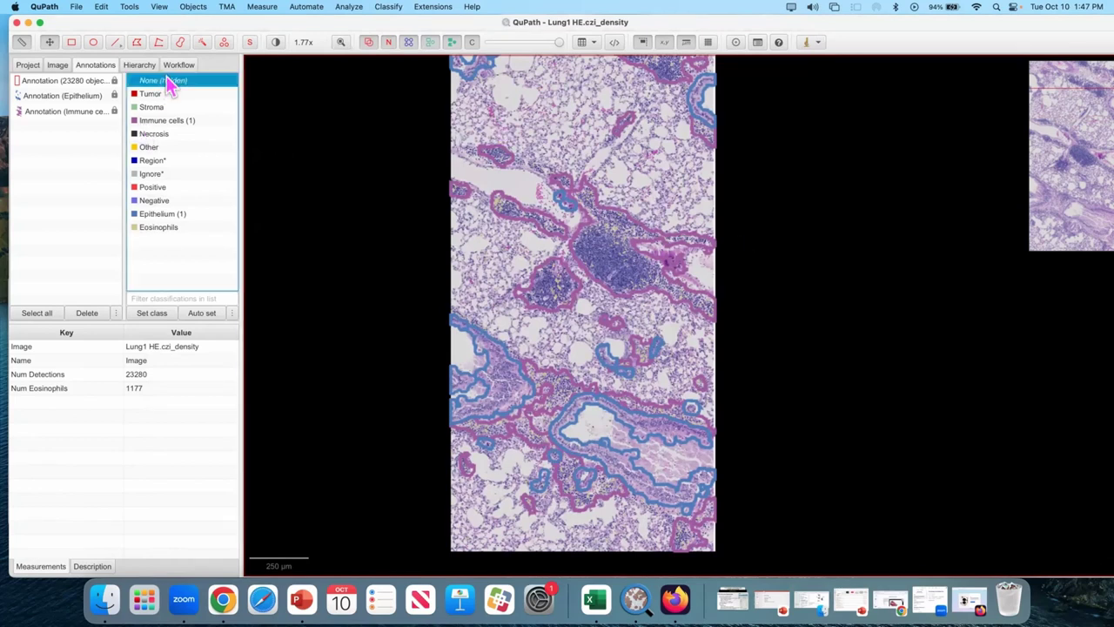
key(space)
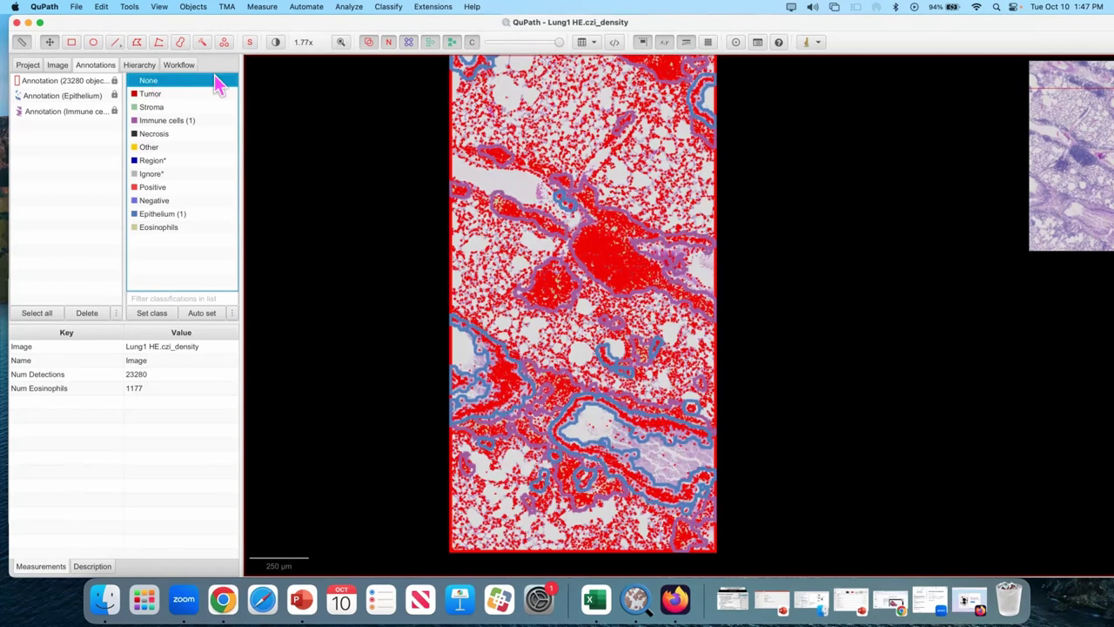
scroll(487, 241, up, 6)
scroll(488, 240, down, 6)
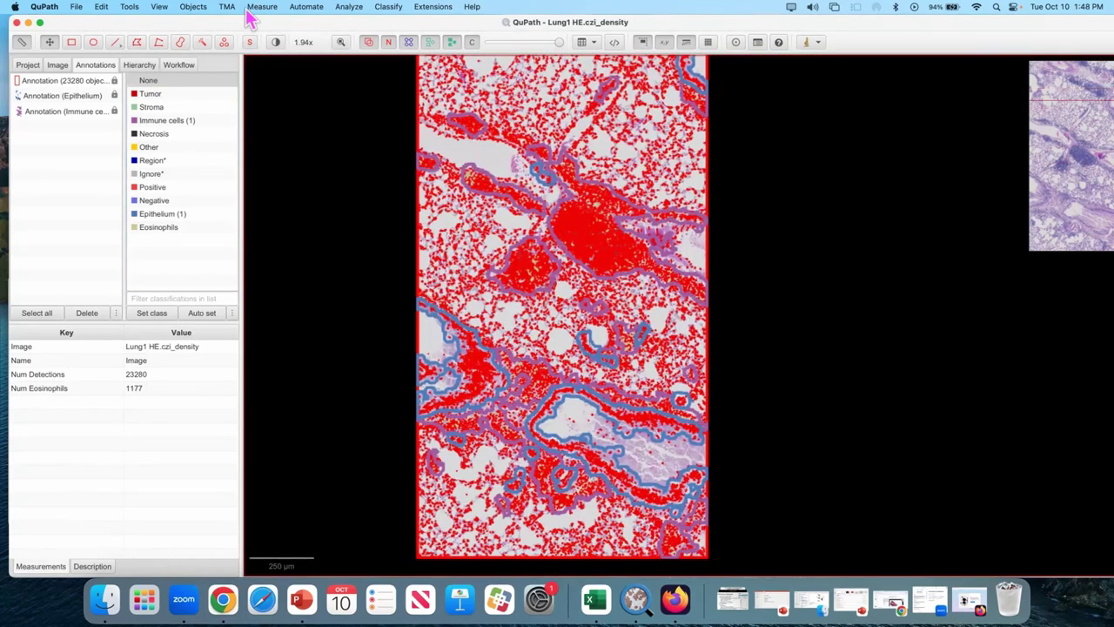
click(276, 10)
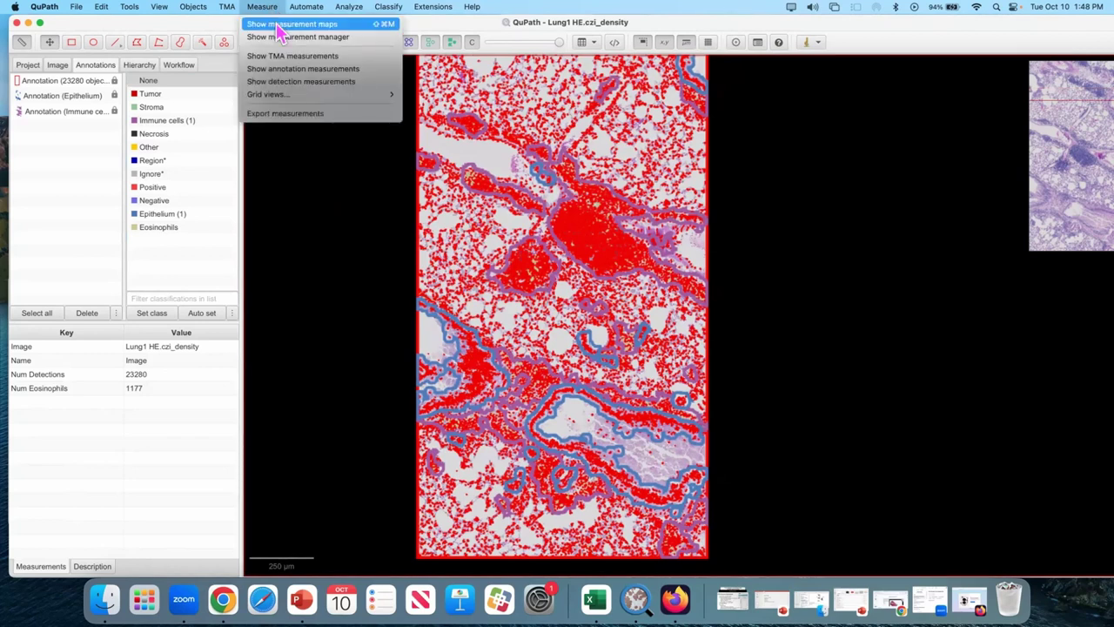
click(280, 24)
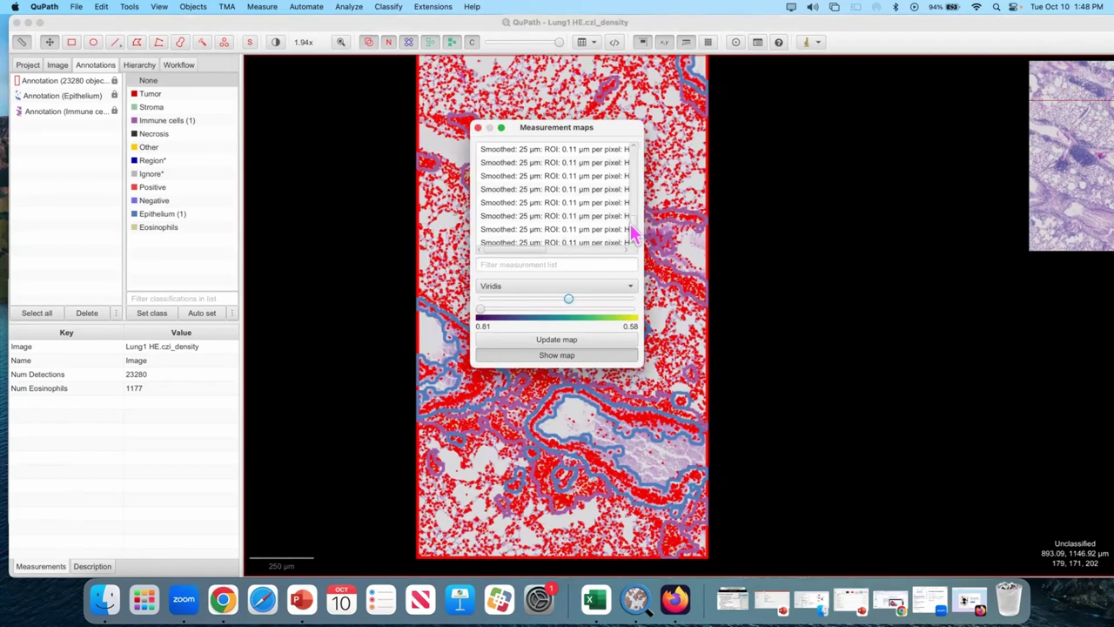
drag(635, 232, 635, 248)
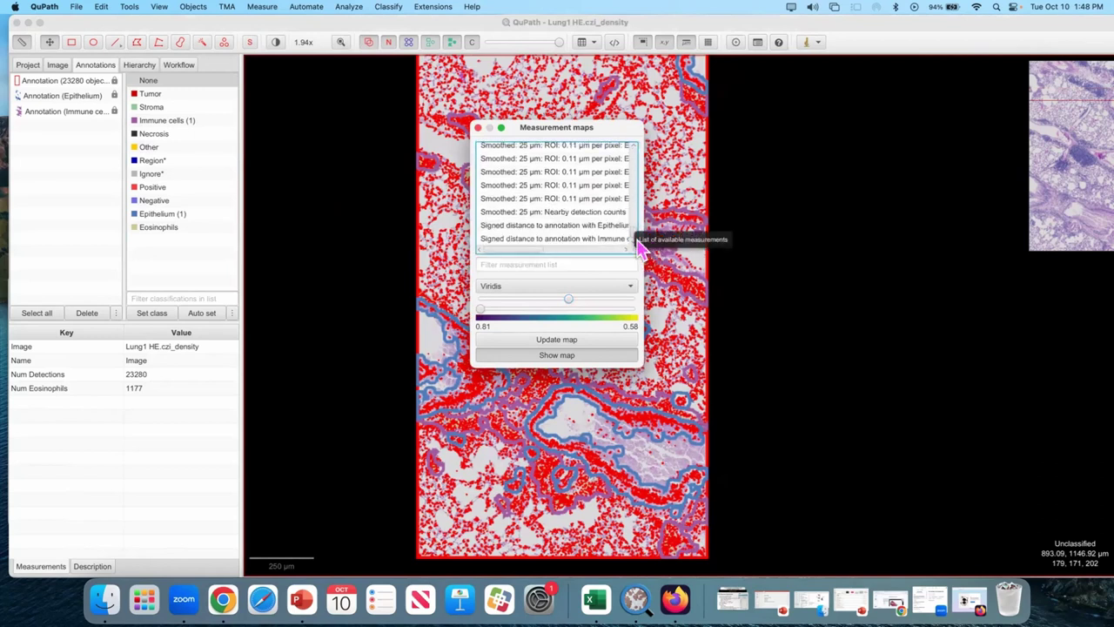
drag(646, 199, 798, 189)
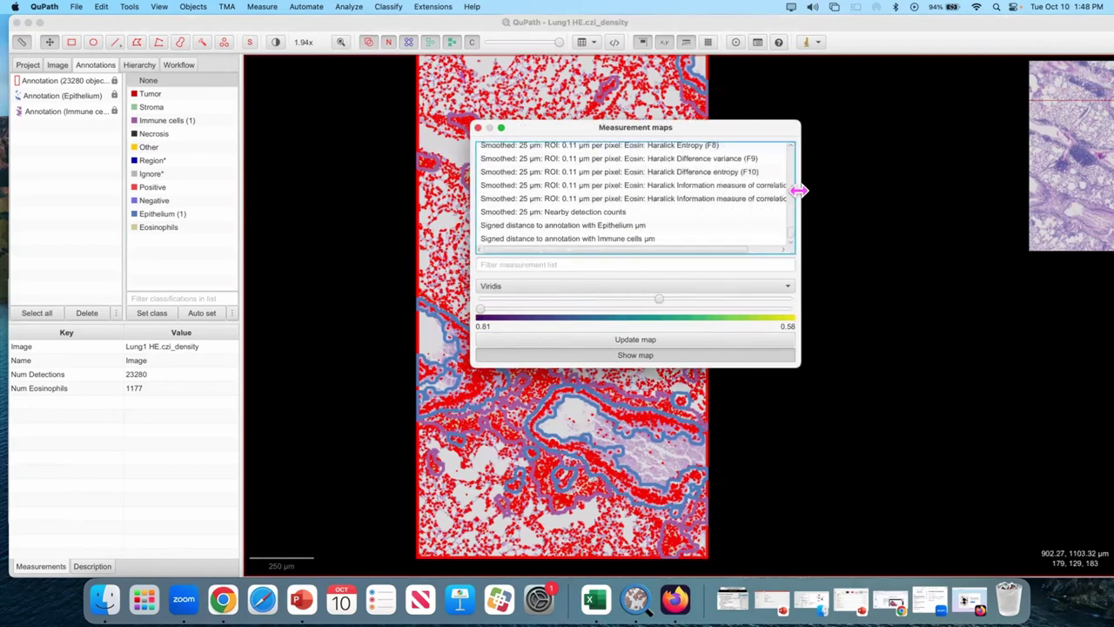
click(558, 241)
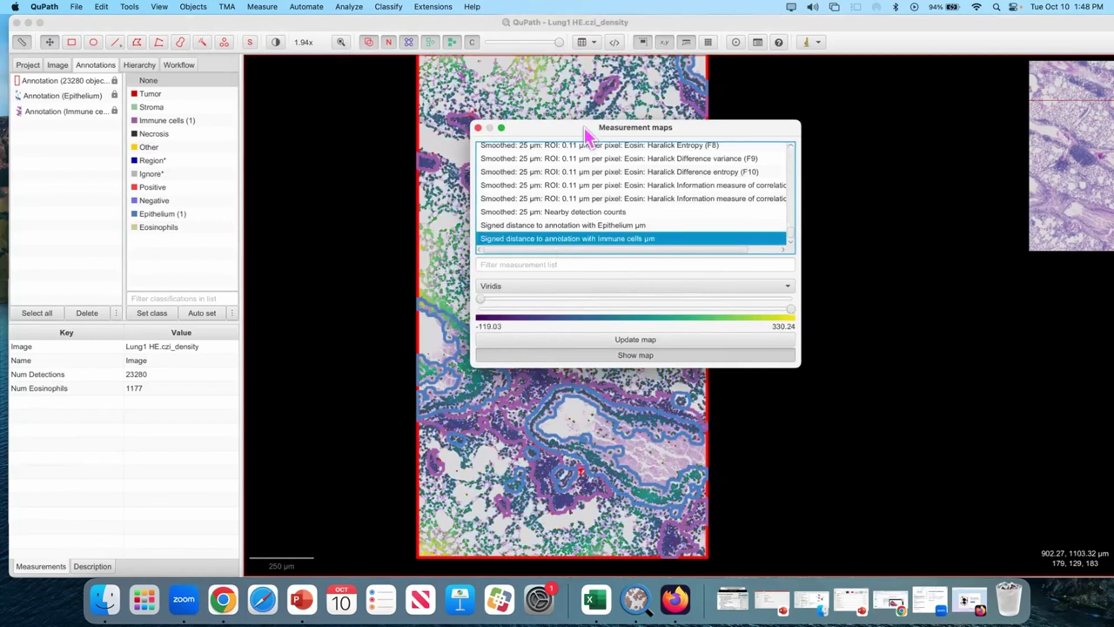
mouse_move(587, 129)
mouse_down()
mouse_move(857, 106)
mouse_move(886, 93)
mouse_up()
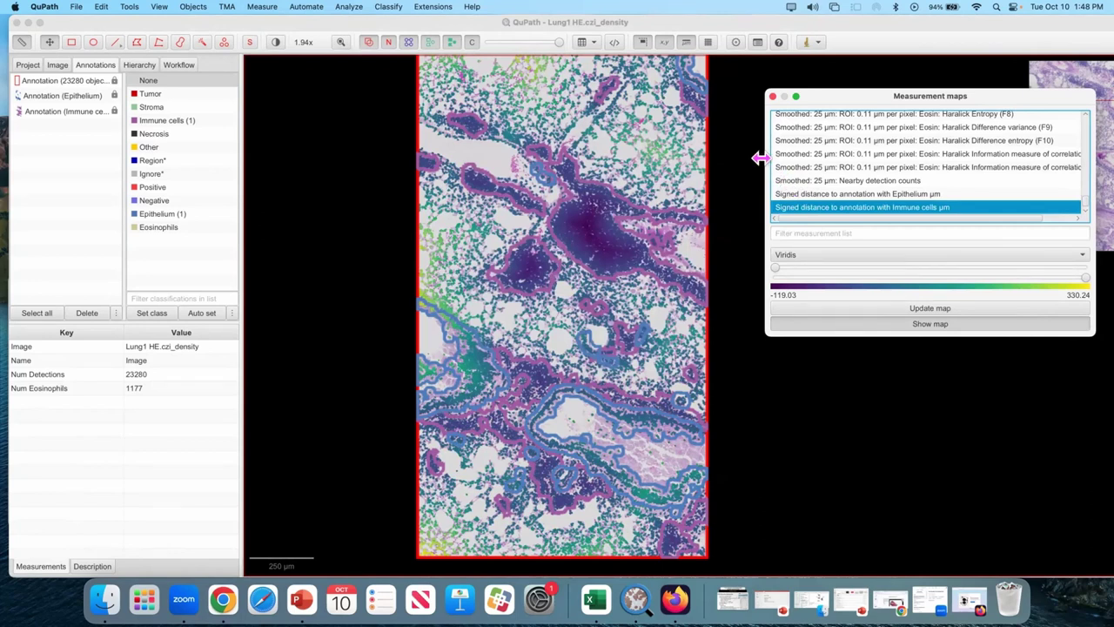
scroll(644, 217, up, 5)
scroll(570, 292, down, 2)
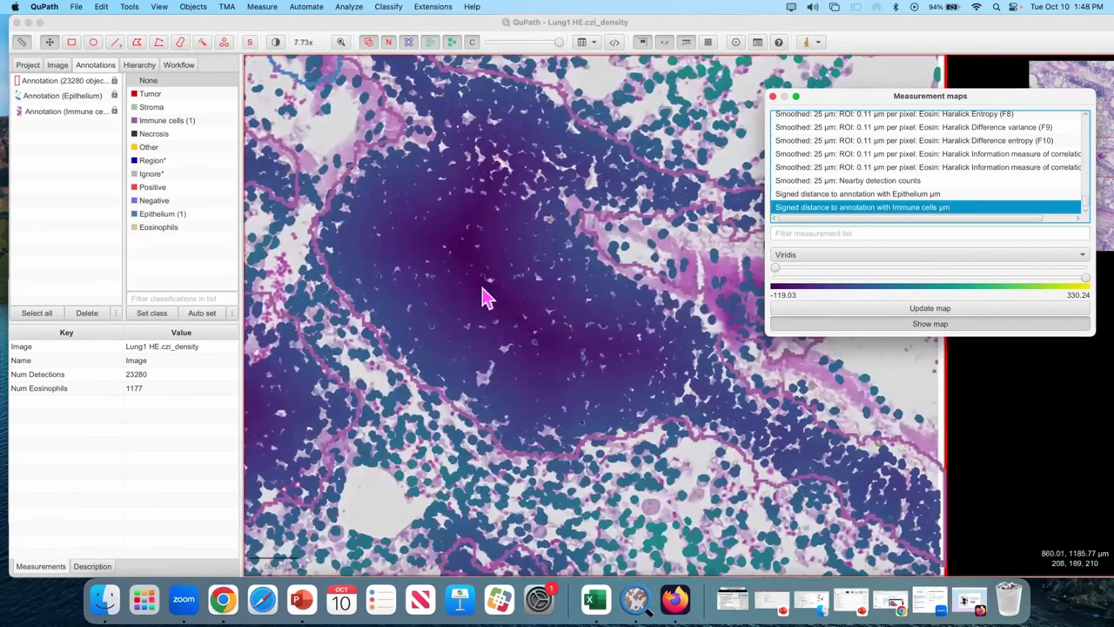
scroll(563, 258, down, 3)
drag(413, 393, 466, 396)
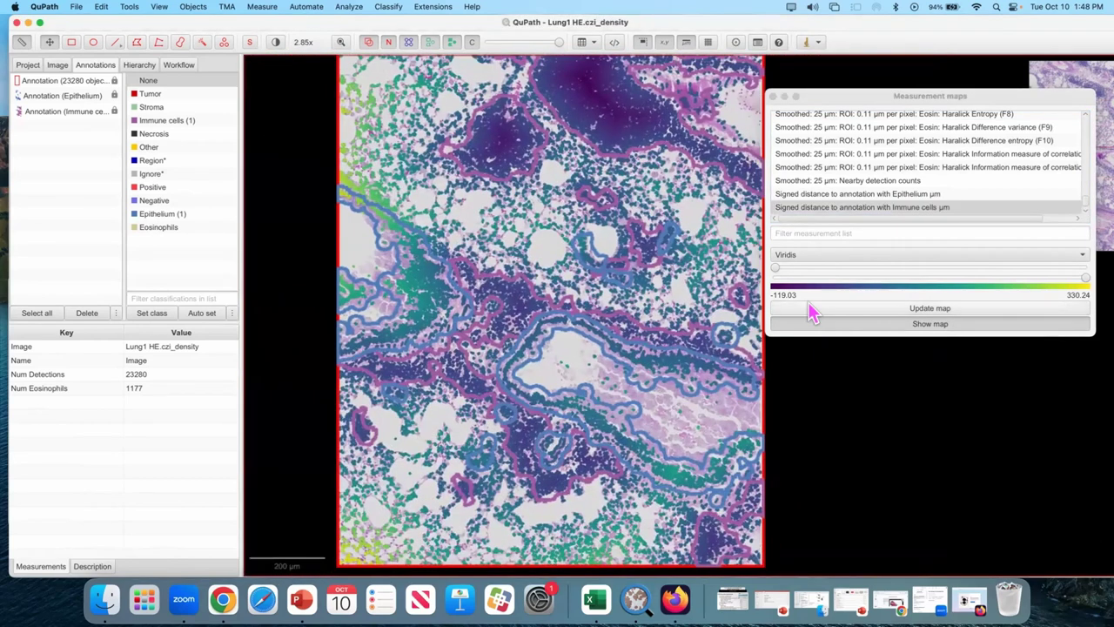
click(870, 194)
scroll(674, 274, down, 2)
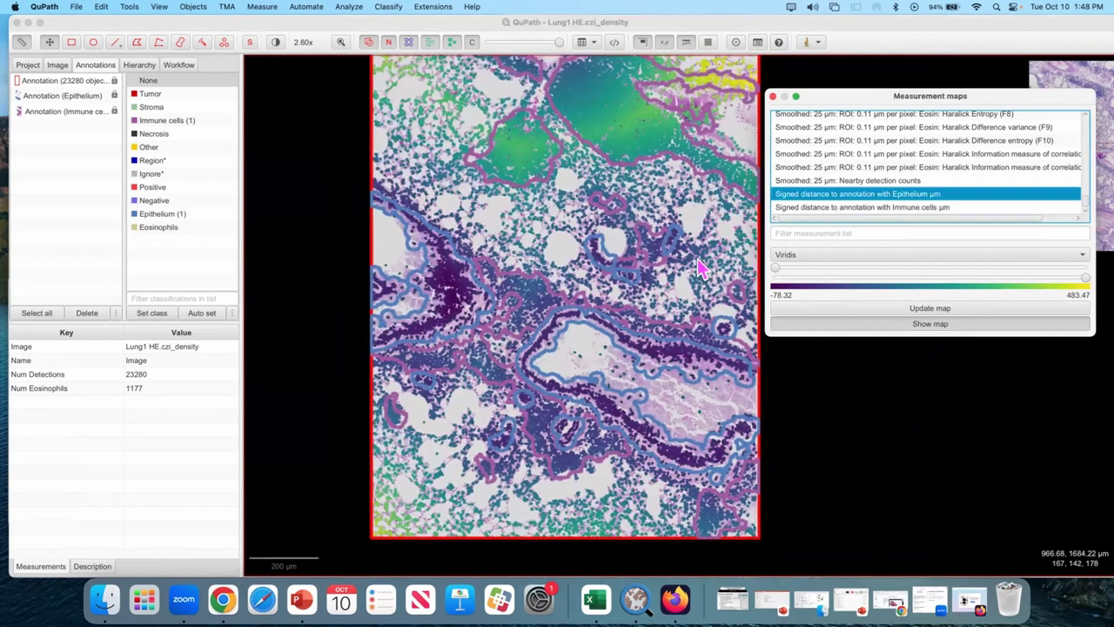
drag(675, 274, 590, 399)
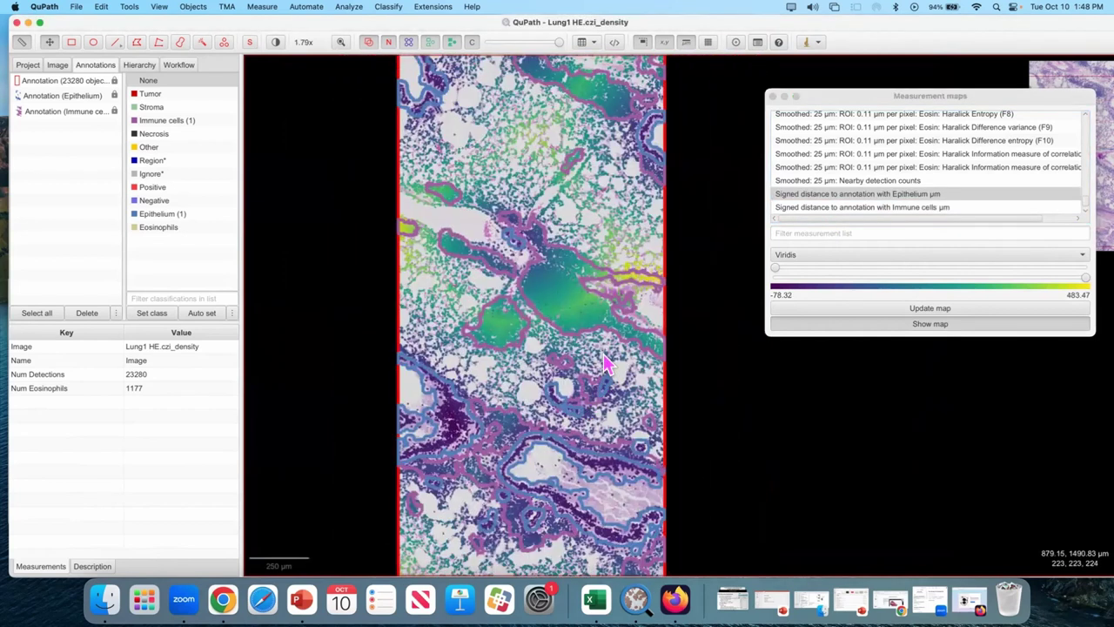
click(773, 97)
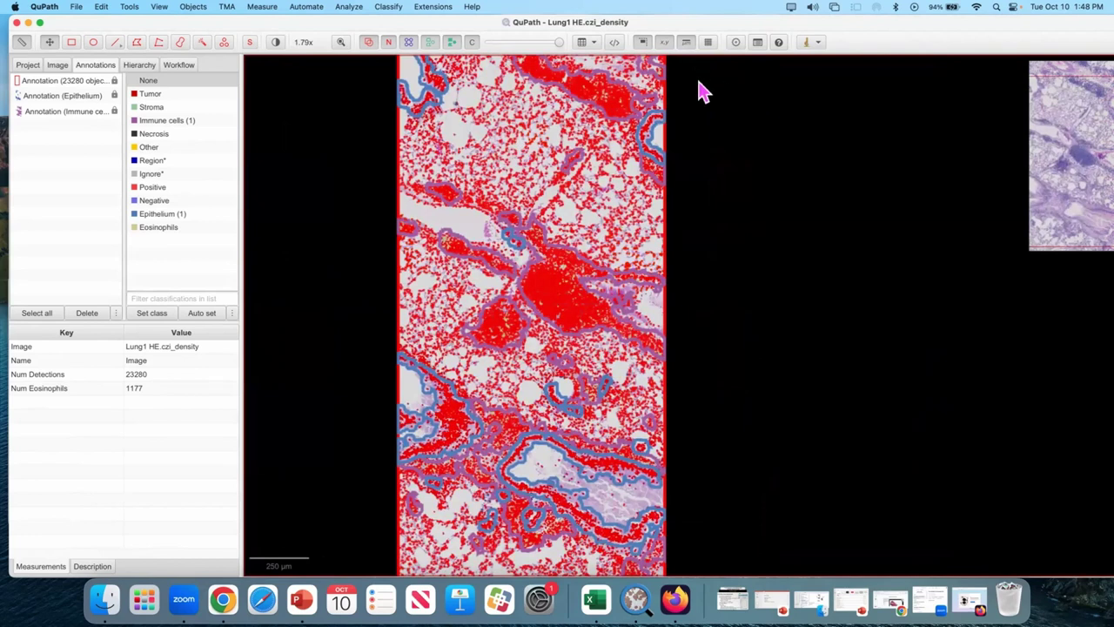
Step: Open the Lung1 HE.czi_density detection measurements table, listing only Eosinophils detections
click(585, 45)
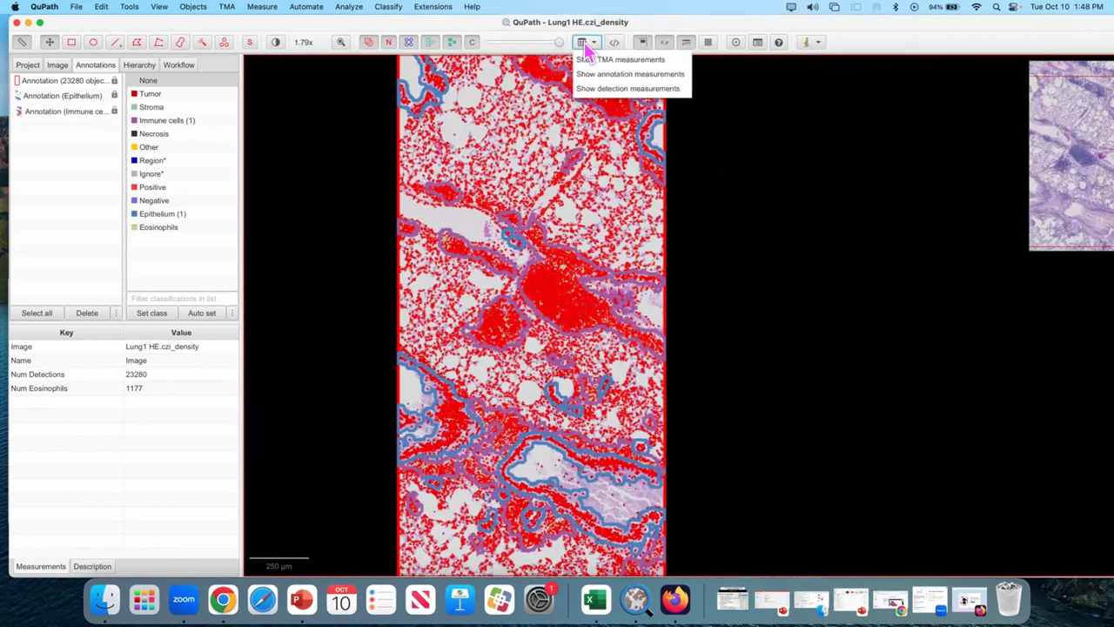
click(621, 91)
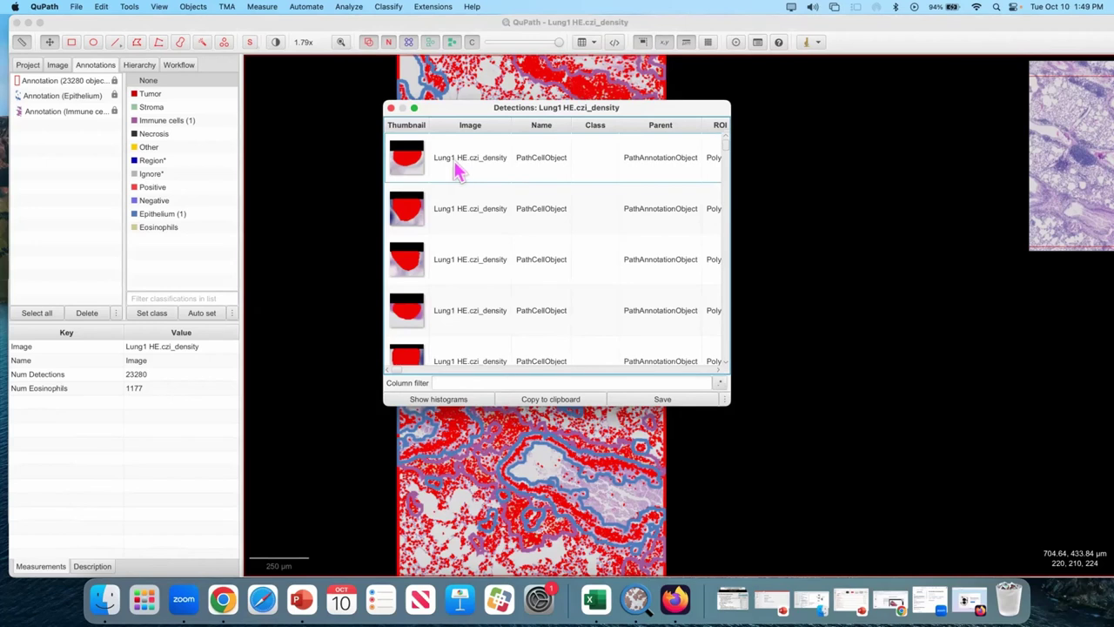
right_click(457, 170)
mouse_move(483, 172)
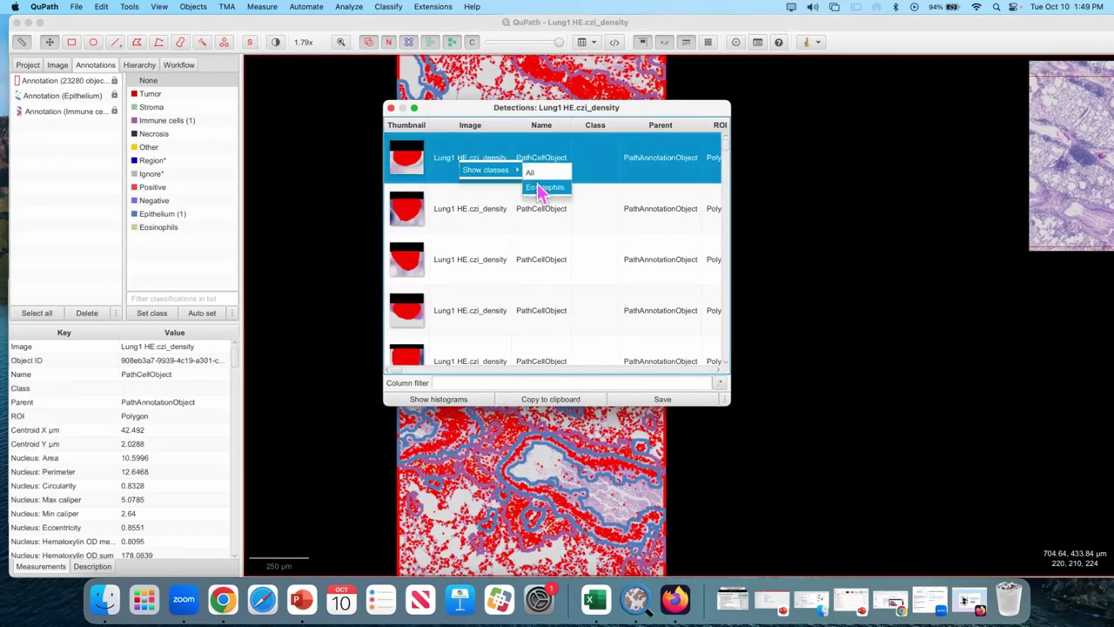
click(541, 188)
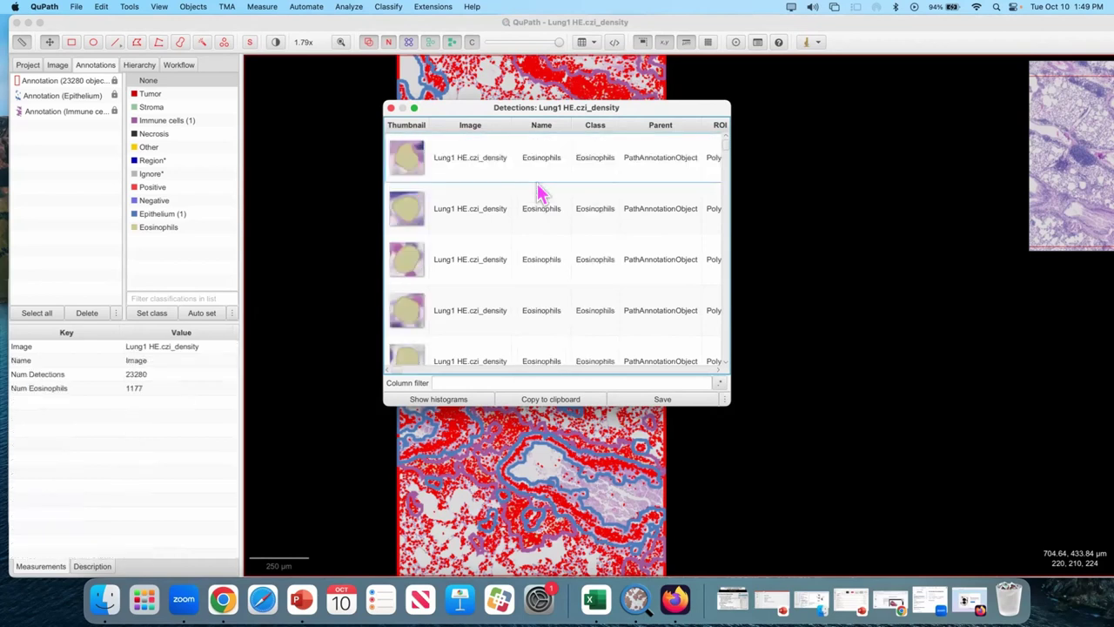
Step: Plot a histogram of eosinophils' signed distance to the Epithelium annotation in µm
click(461, 405)
click(622, 129)
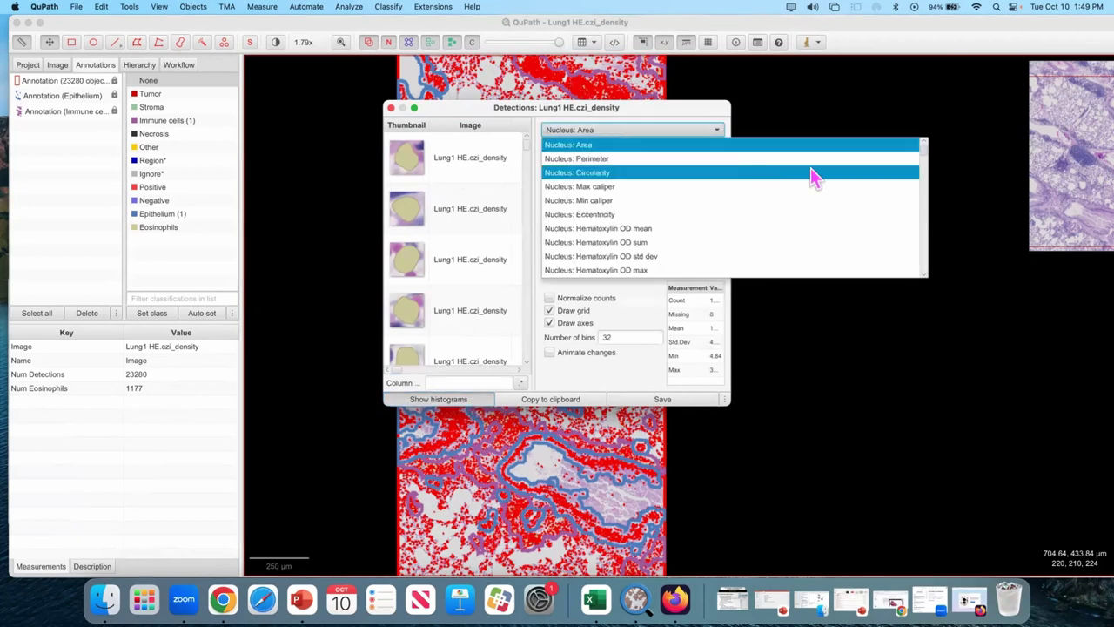
drag(924, 161, 923, 274)
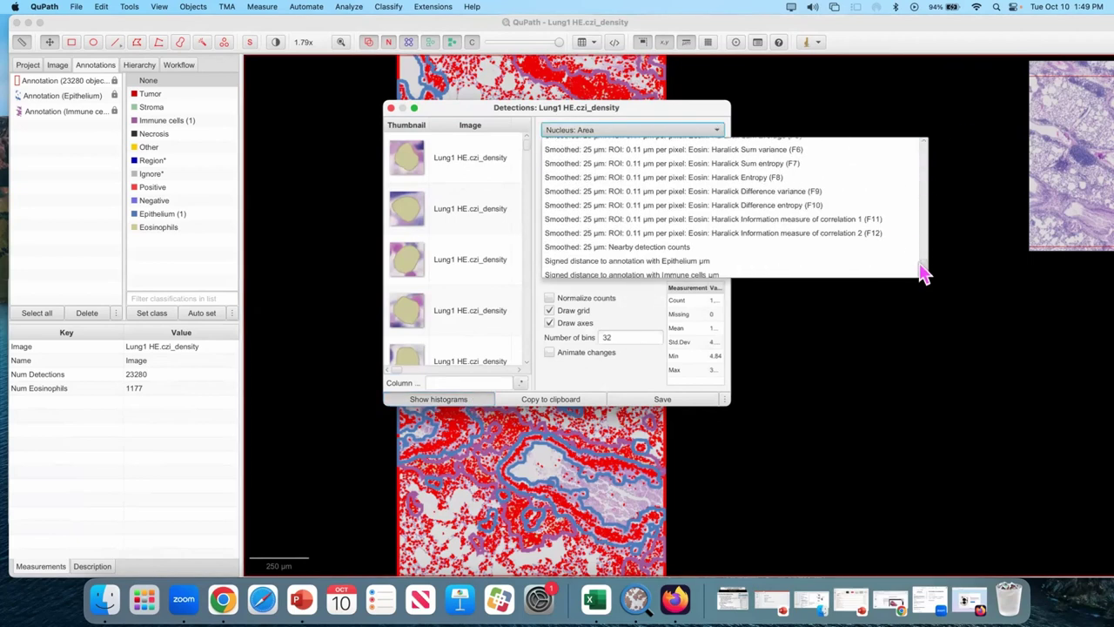
scroll(870, 270, up, 2)
scroll(774, 261, down, 2)
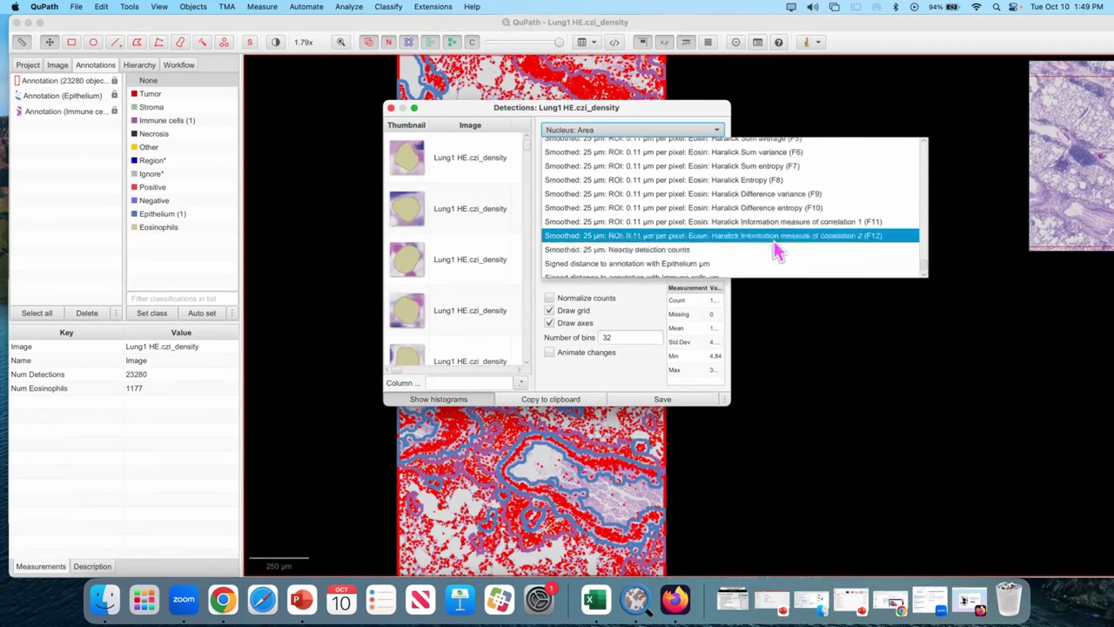
scroll(748, 252, down, 1)
click(706, 258)
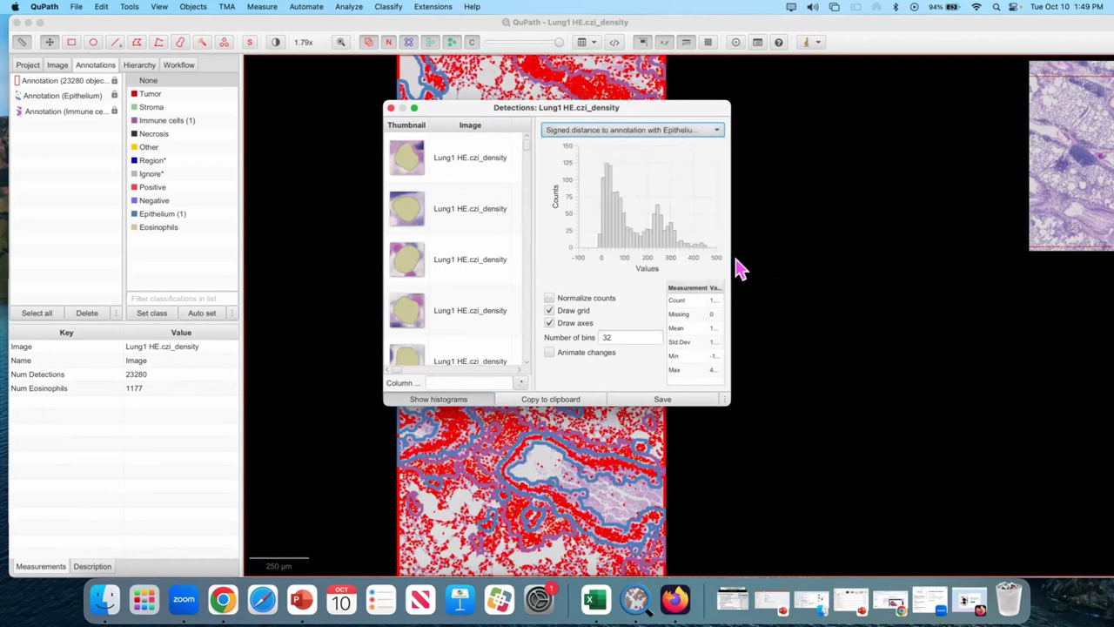
drag(728, 253, 921, 231)
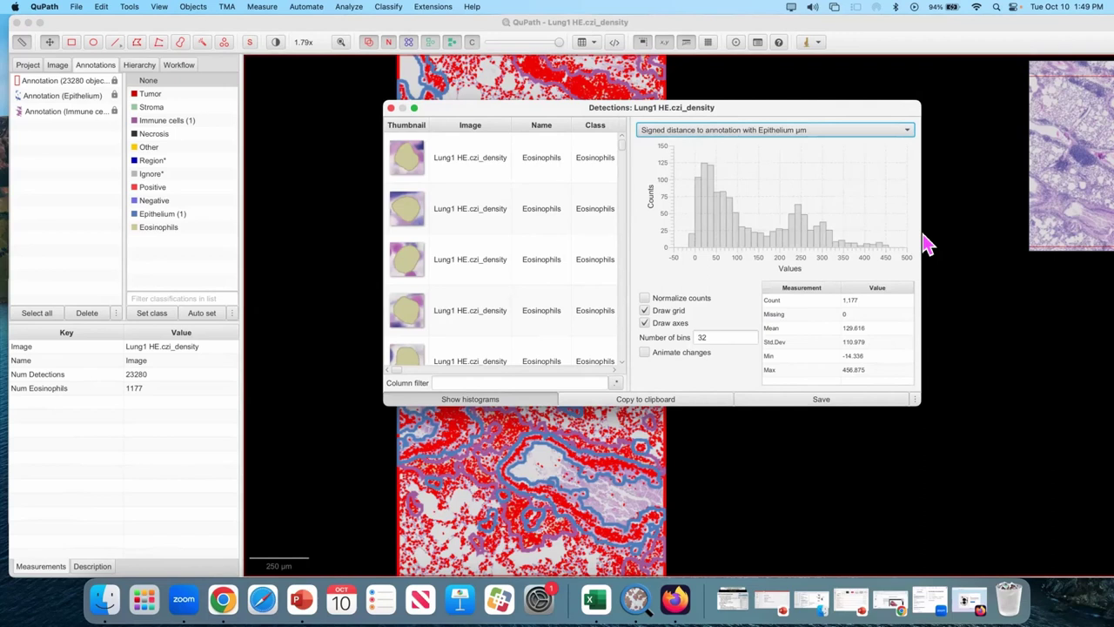
Step: Compare with the Immune cells distance histogram, then return to Epithelium (1177 cells, mean 129.616 µm)
click(808, 131)
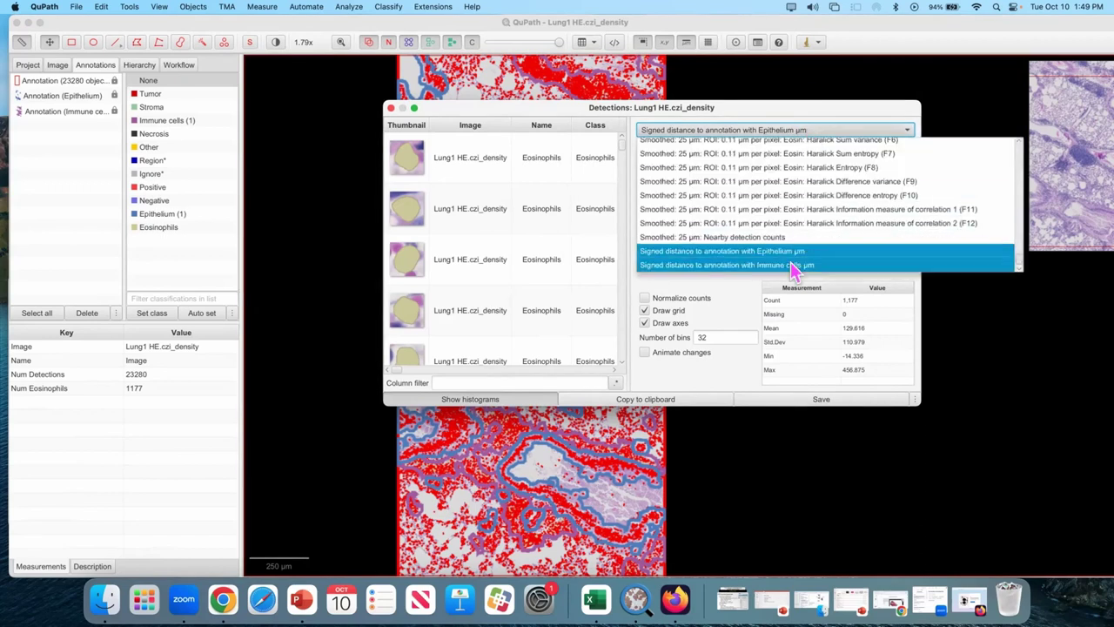
click(793, 265)
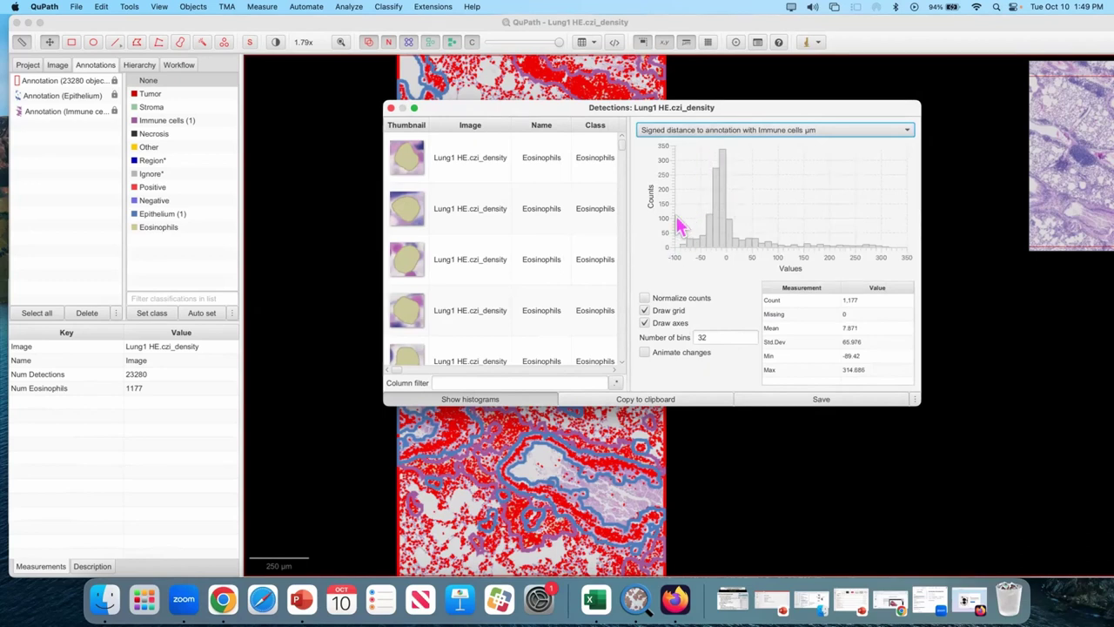
click(759, 133)
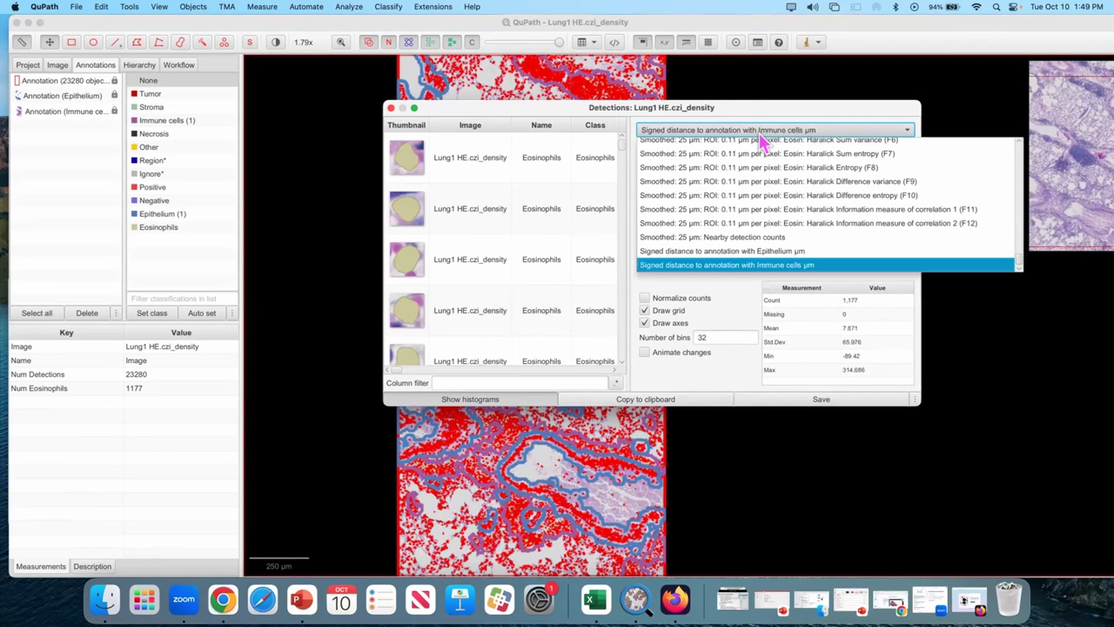
click(737, 251)
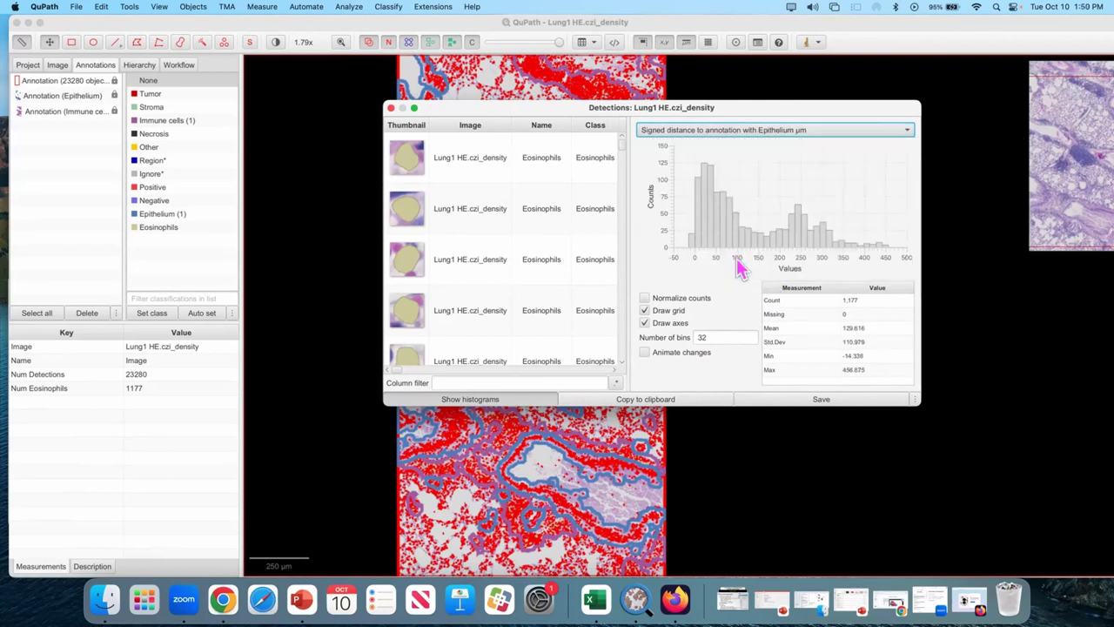